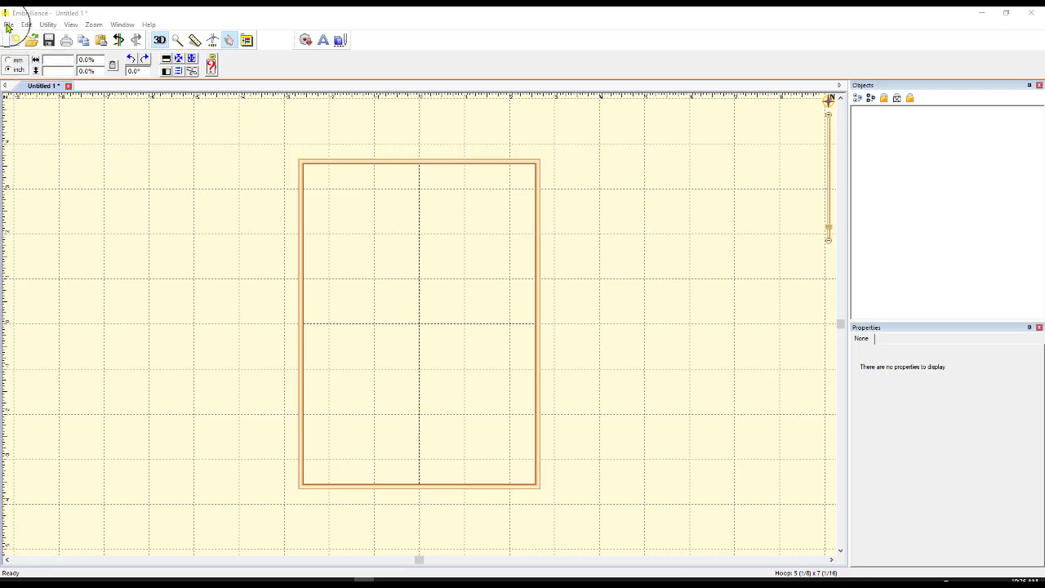
Start a new blank Untitled 1 design page from the File menu
click(8, 26)
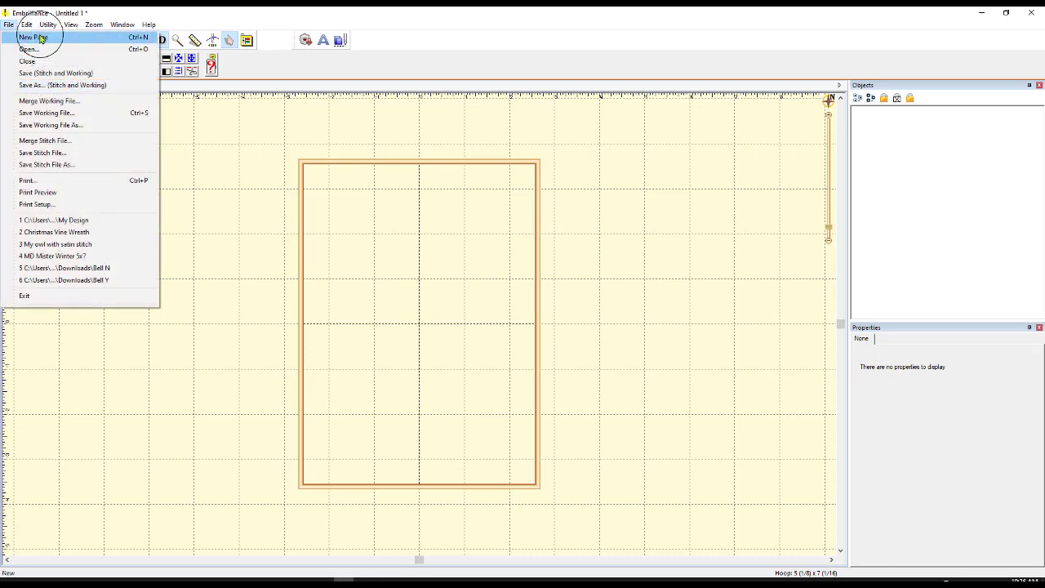
click(40, 39)
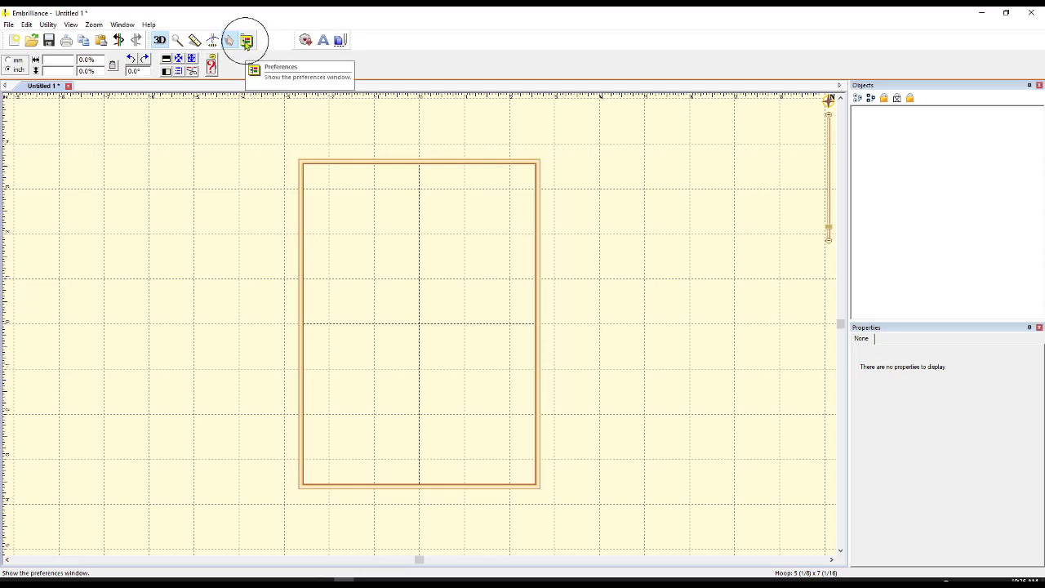
In Program Preferences, go to Environment > Hoops and reset the PES hoop list to defaults
click(247, 43)
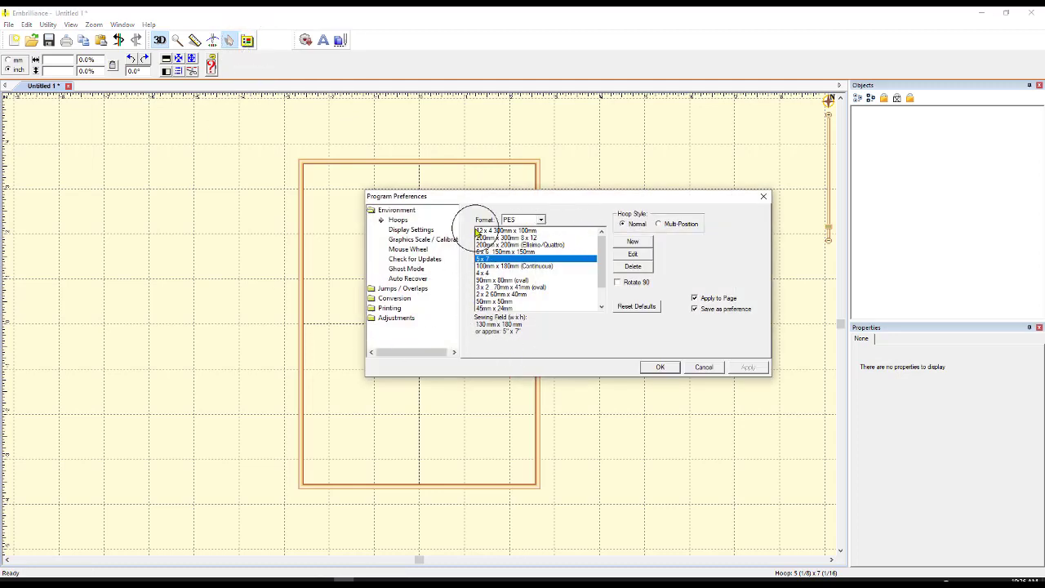
click(417, 211)
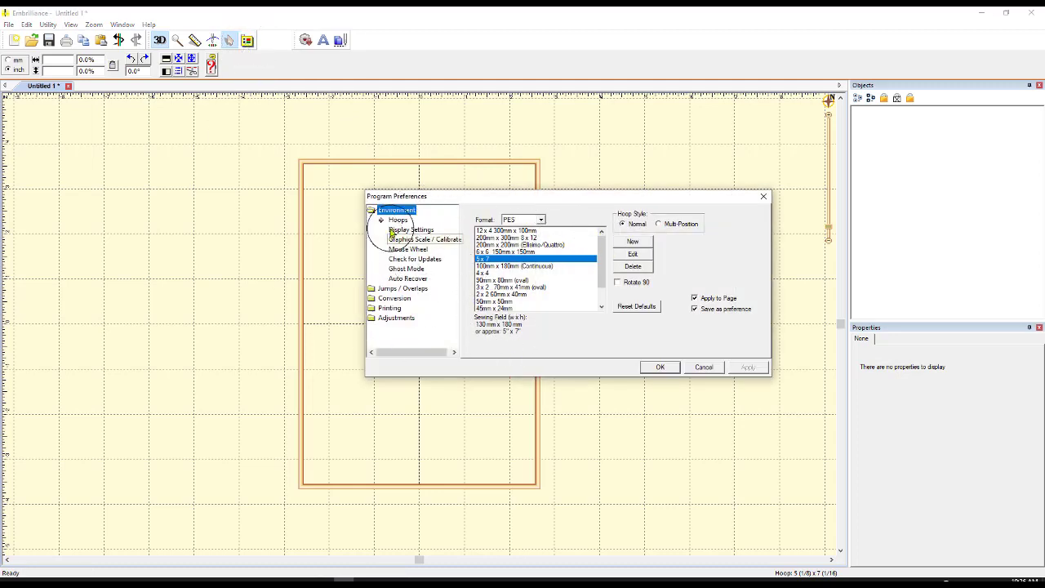
drag(453, 204, 436, 151)
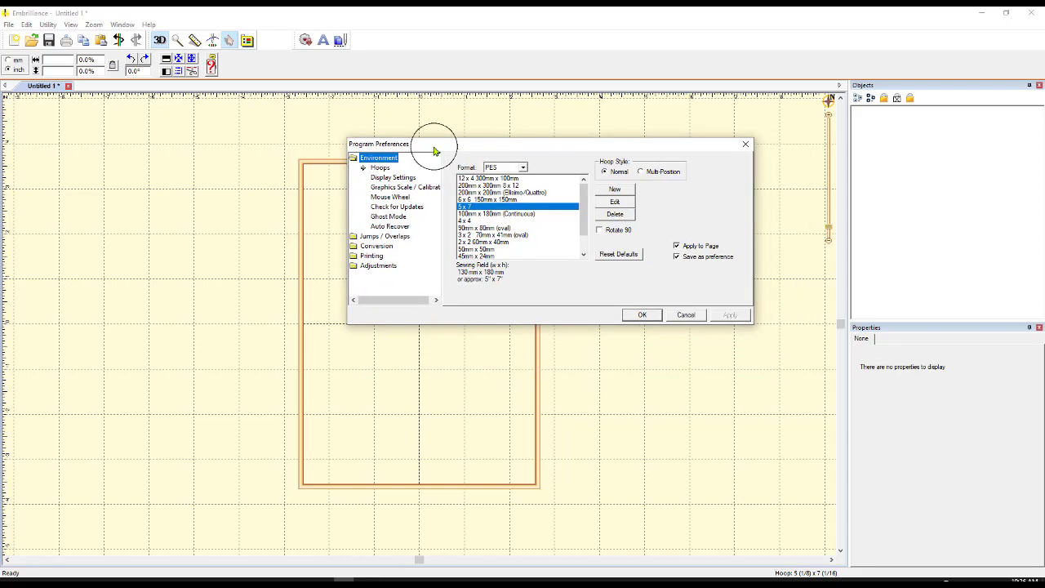
click(382, 167)
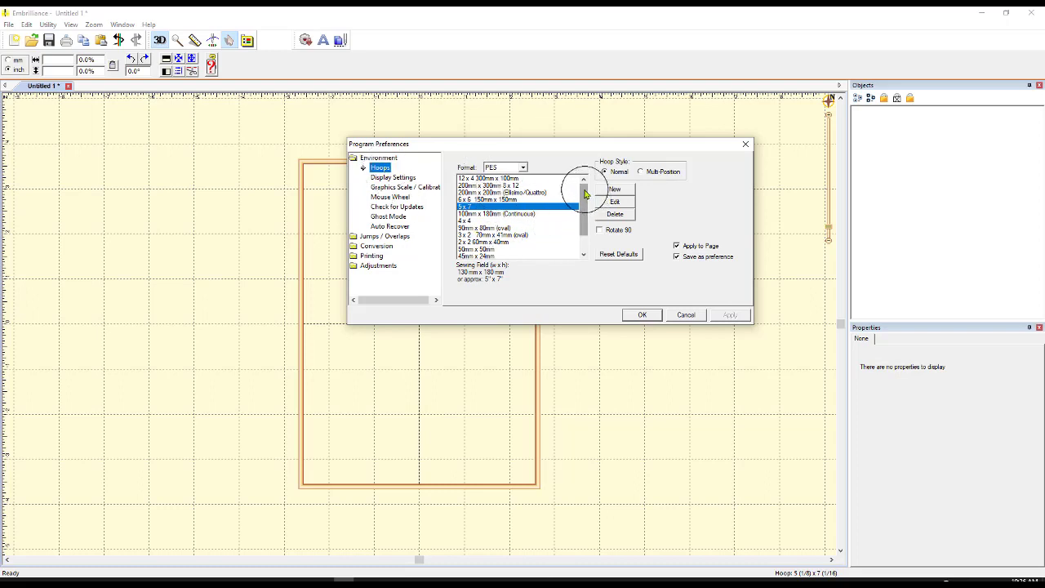
mouse_move(583, 194)
mouse_down()
mouse_move(584, 214)
mouse_move(573, 195)
mouse_up()
click(620, 255)
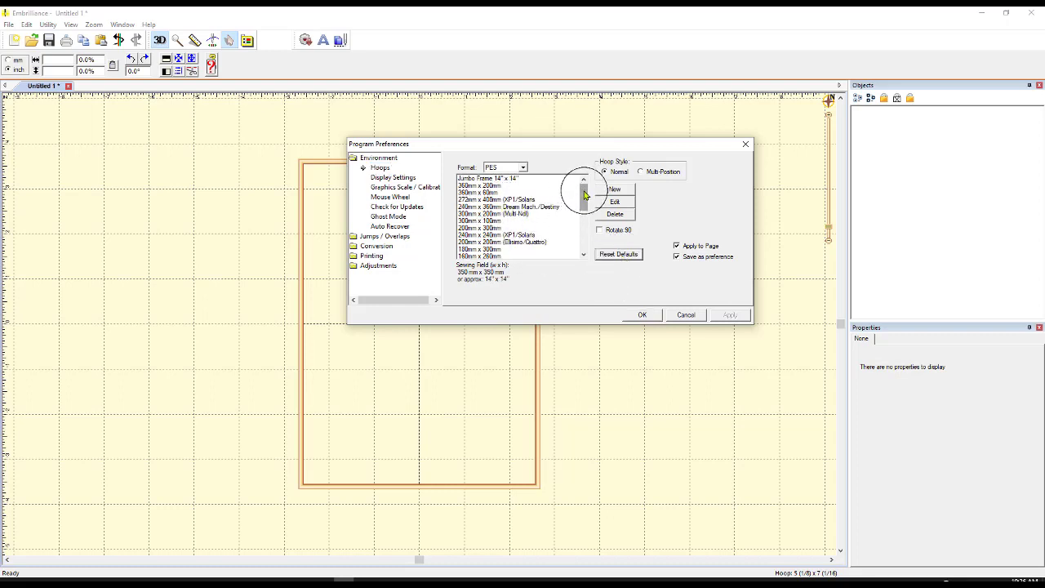
mouse_move(585, 195)
mouse_down()
mouse_move(585, 234)
mouse_move(585, 183)
mouse_up()
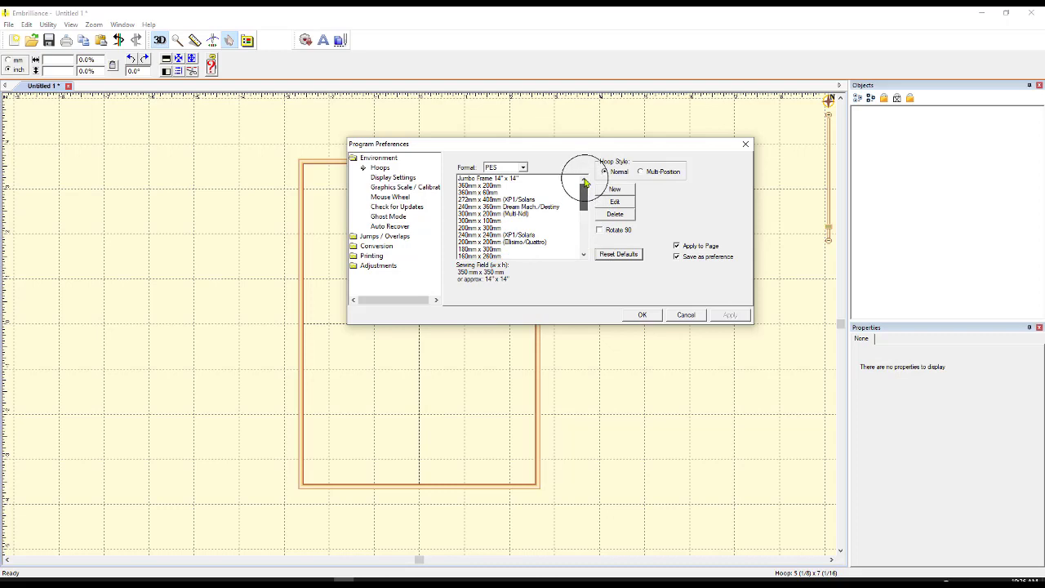
click(524, 168)
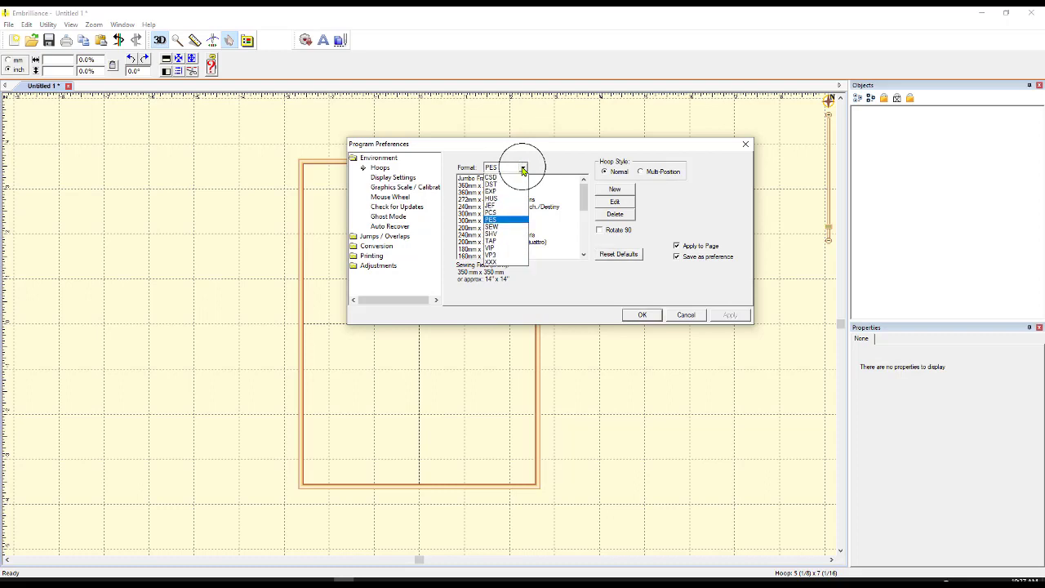
click(504, 207)
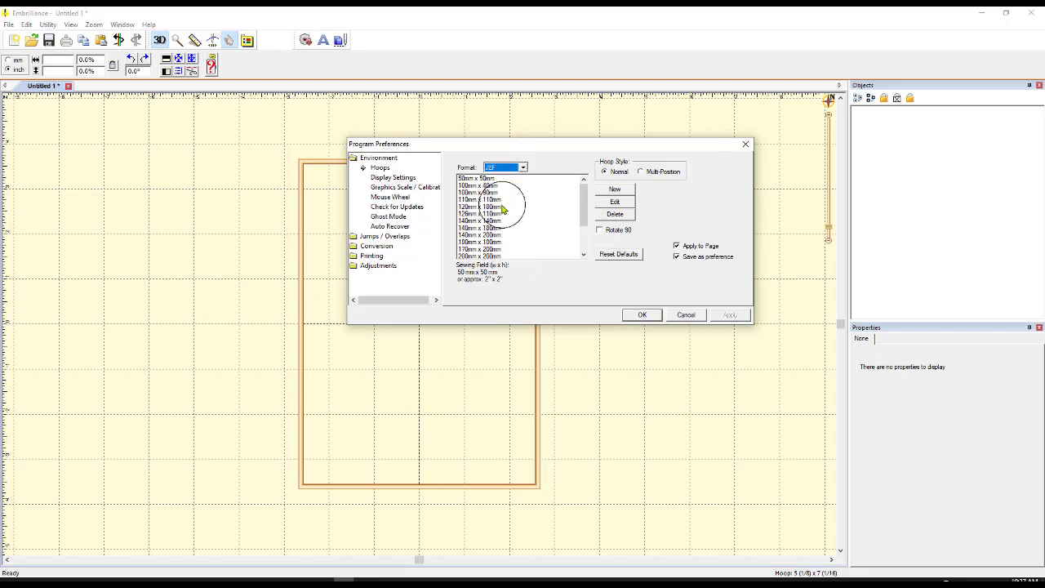
click(522, 169)
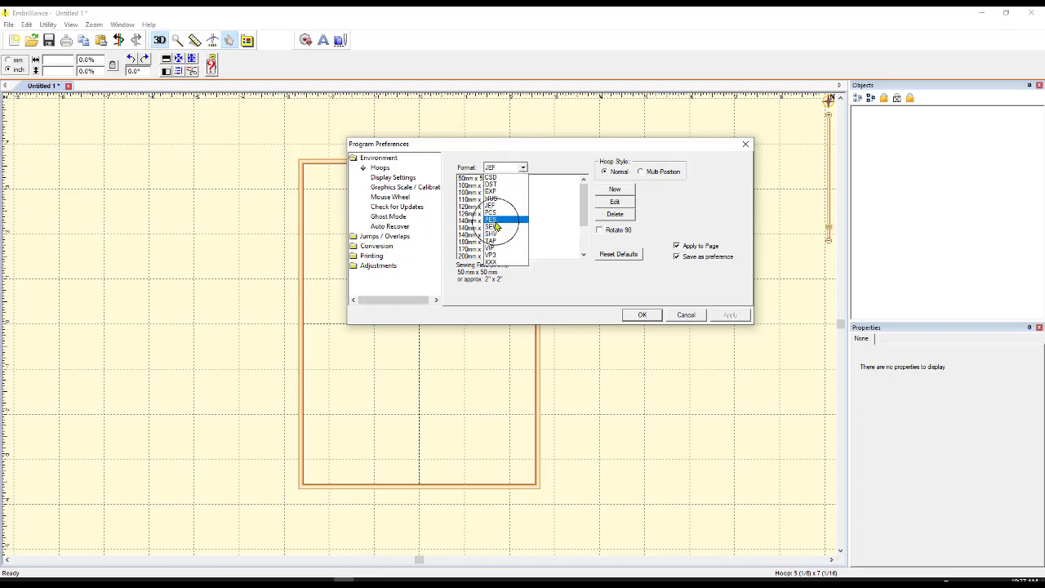
click(494, 220)
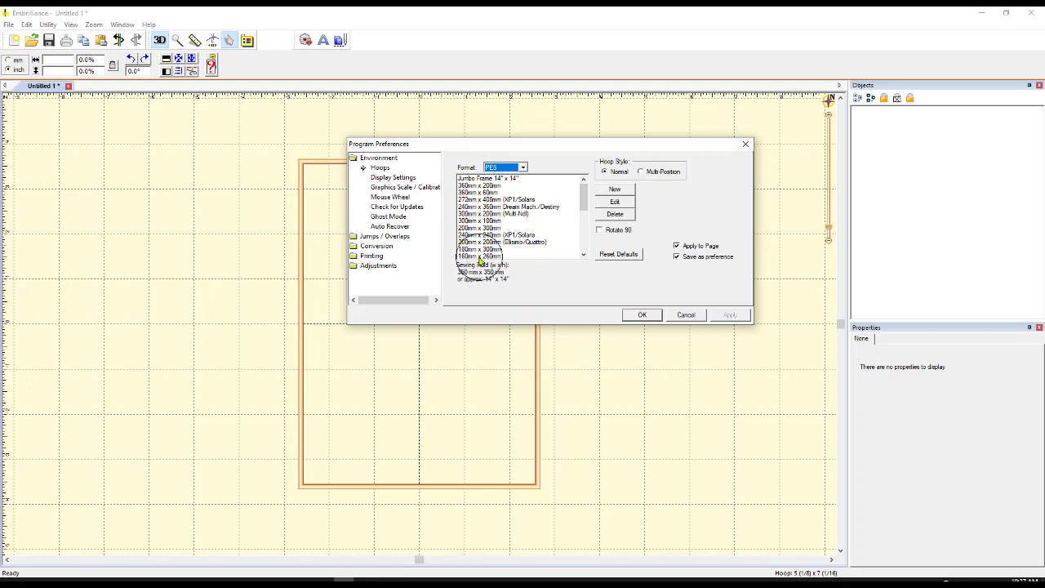
Select the 130mm x 180mm hoop in the PES hoop list
drag(582, 197, 584, 211)
click(468, 221)
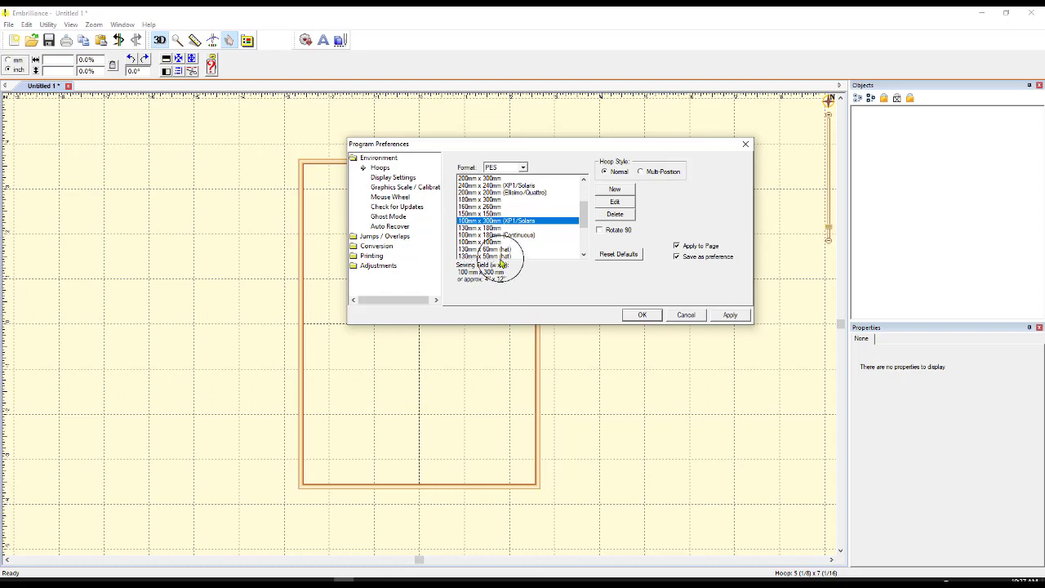
click(488, 229)
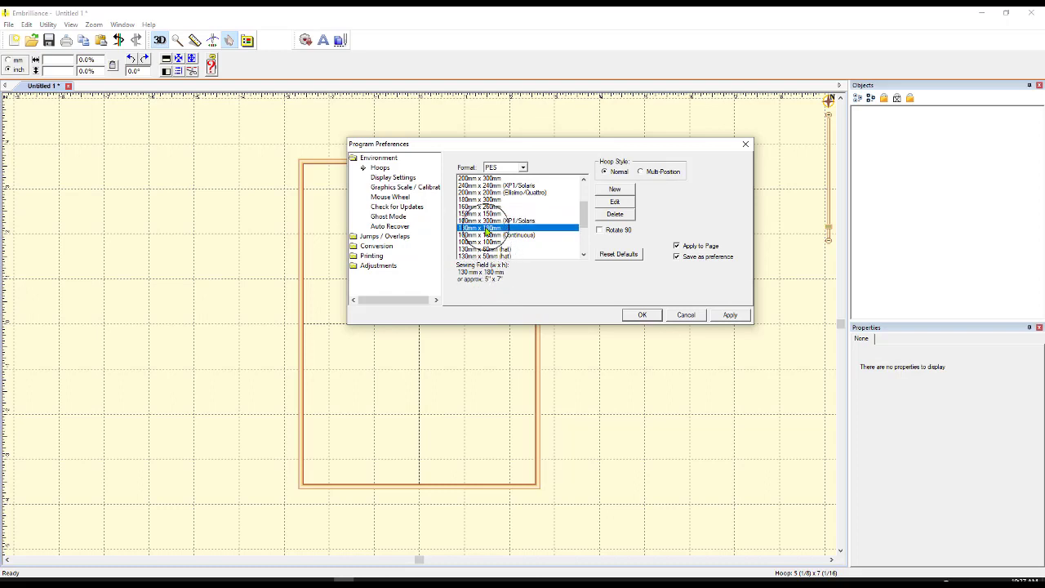
Rename the 130mm x 180mm hoop so its name starts with '5 x 7'
click(627, 204)
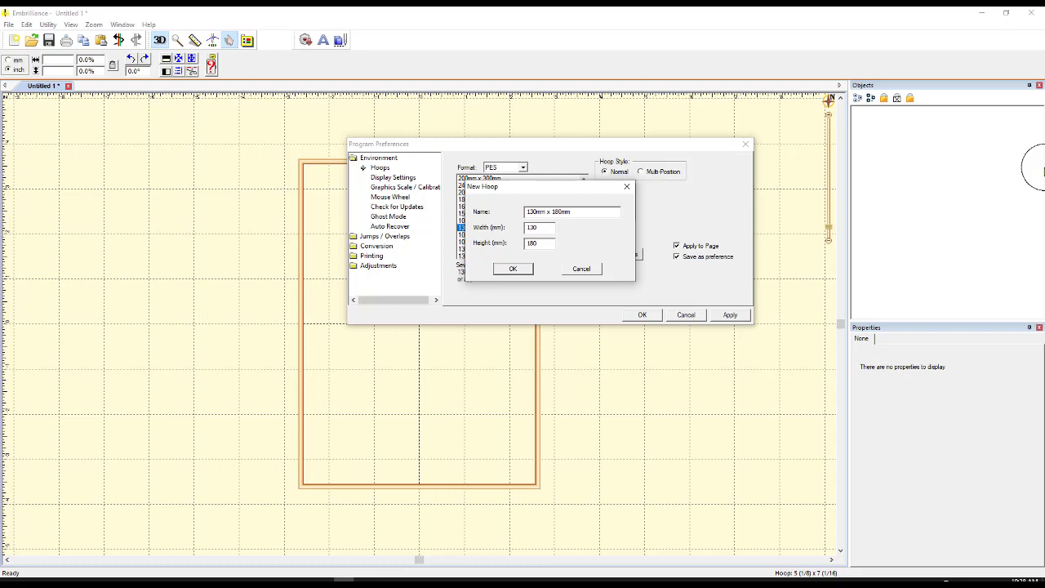
text(5 x 7)
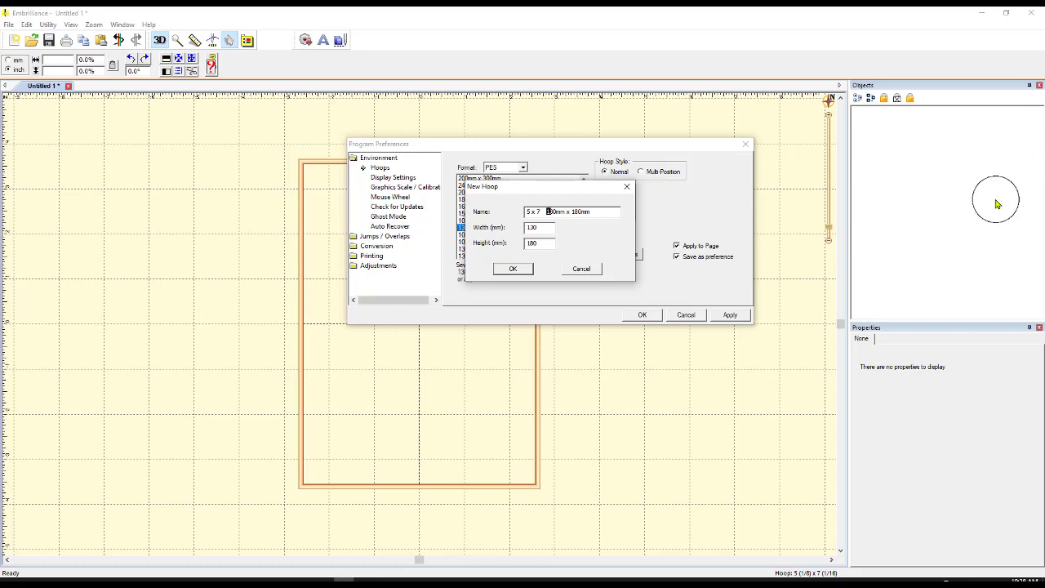
click(513, 269)
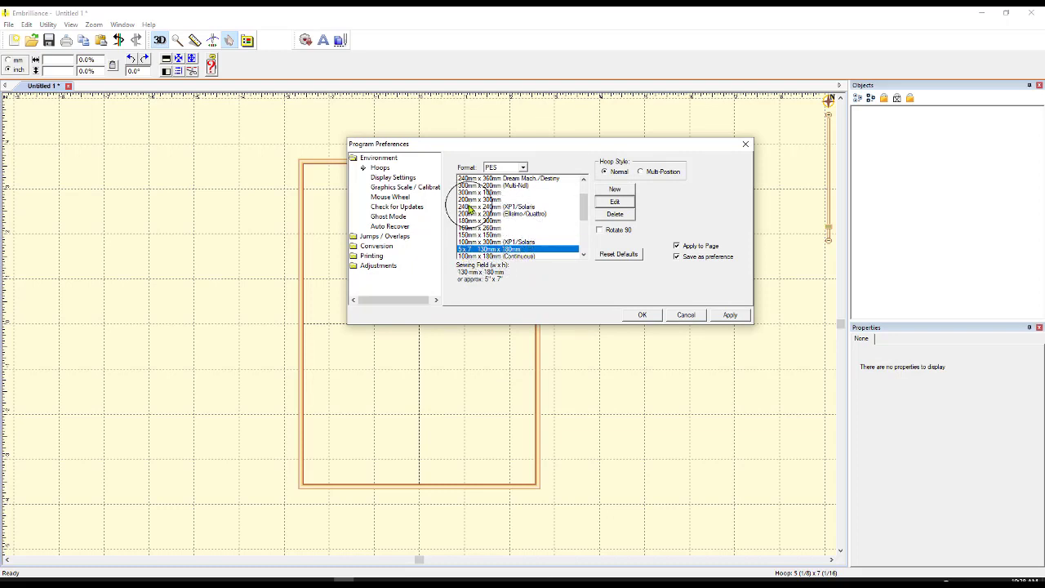
Rename the 100mm x 100mm hoop to '4 x 4 100mm x 100mm'
scroll(471, 212, down, 2)
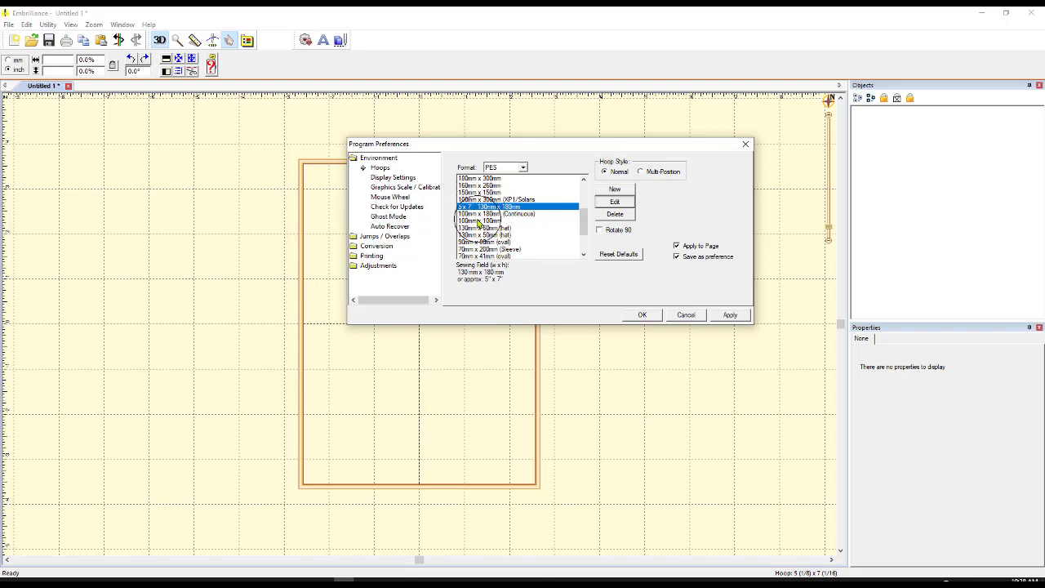
click(478, 220)
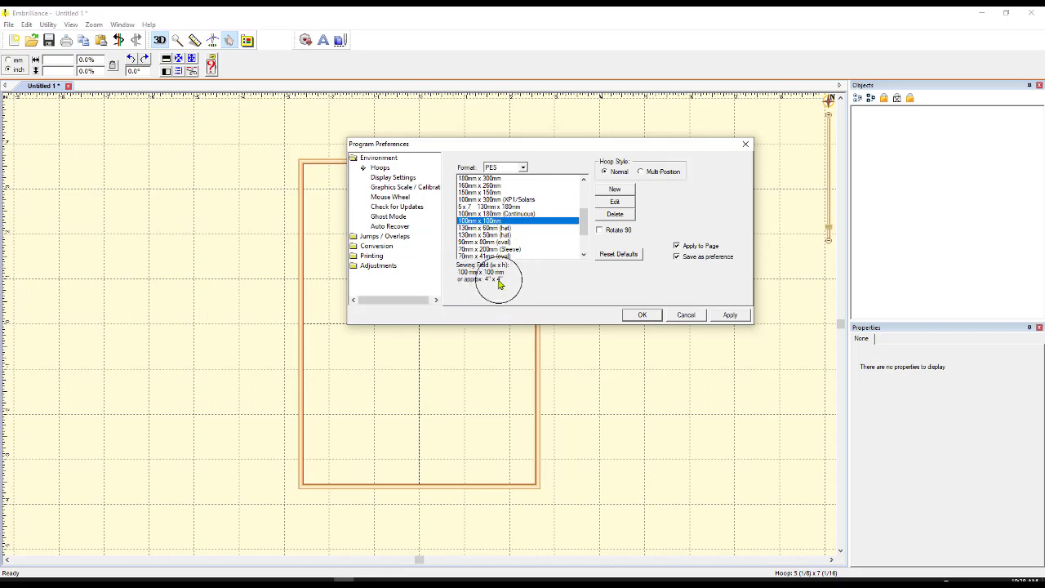
click(616, 203)
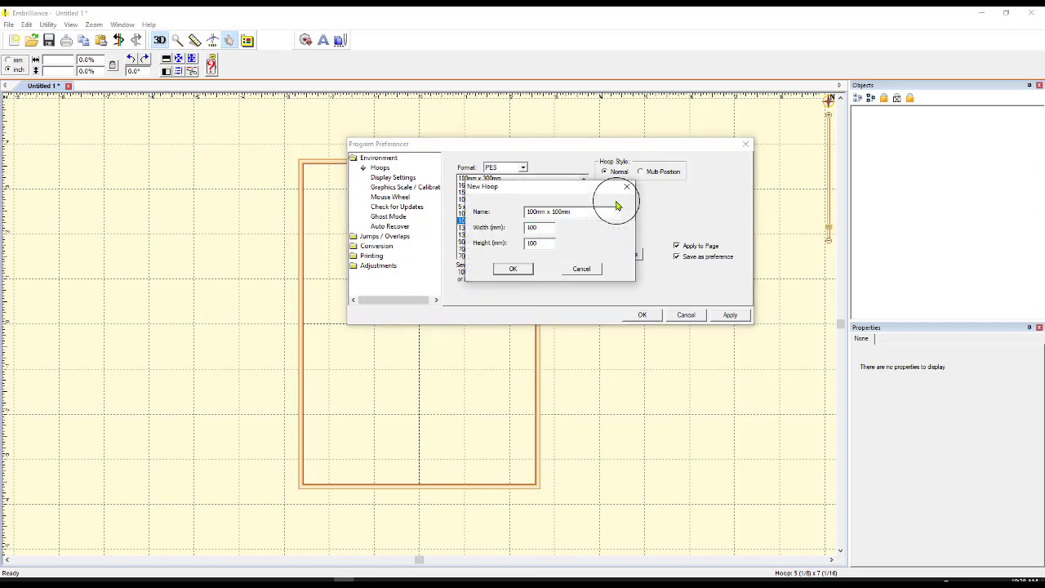
click(524, 212)
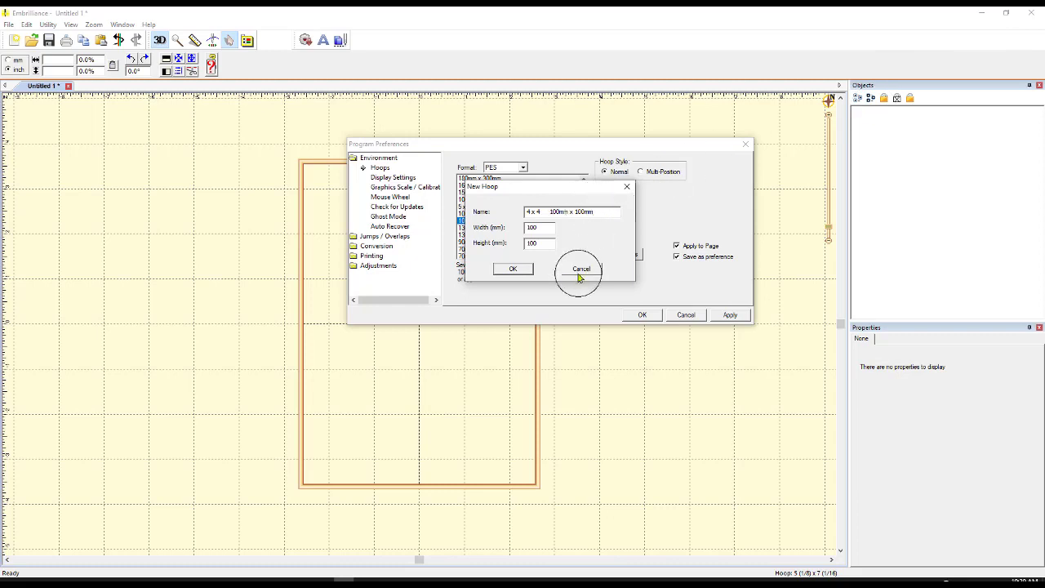
click(515, 269)
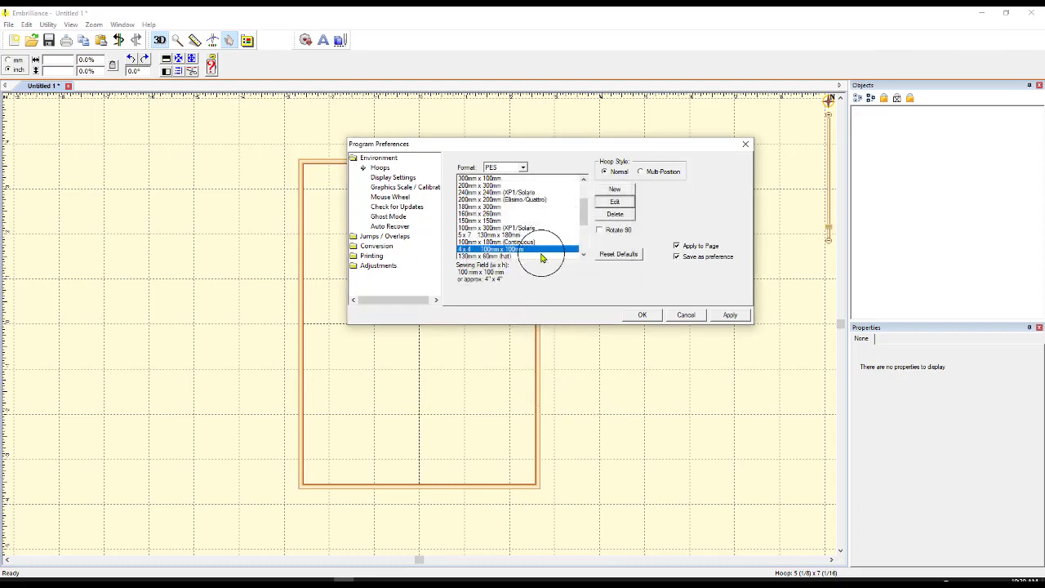
Delete the Jumbo Frame 14" x 14" and 360mm x 200mm hoops from the PES list
drag(582, 234, 582, 189)
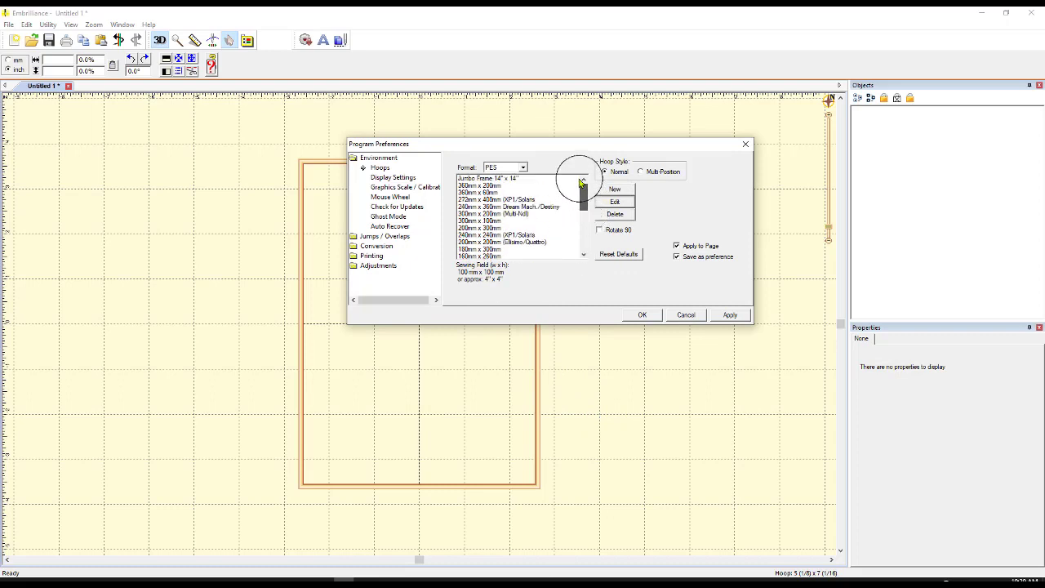
click(494, 179)
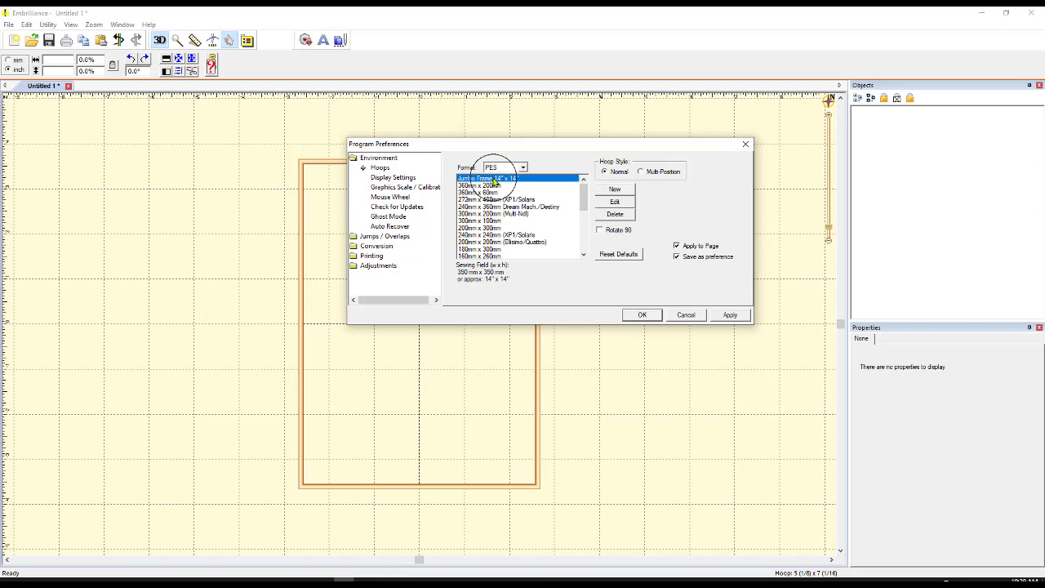
click(621, 215)
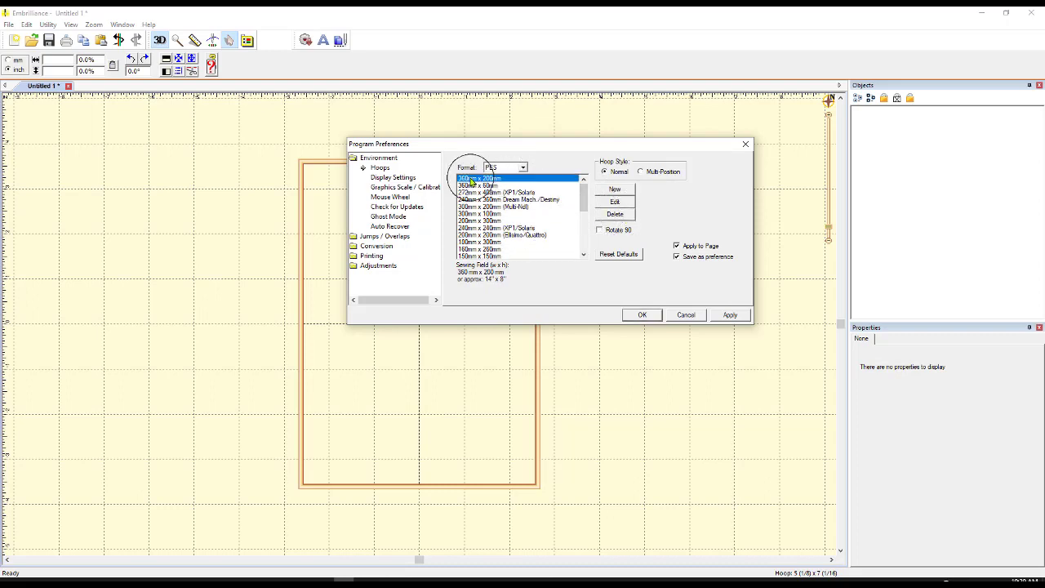
click(615, 215)
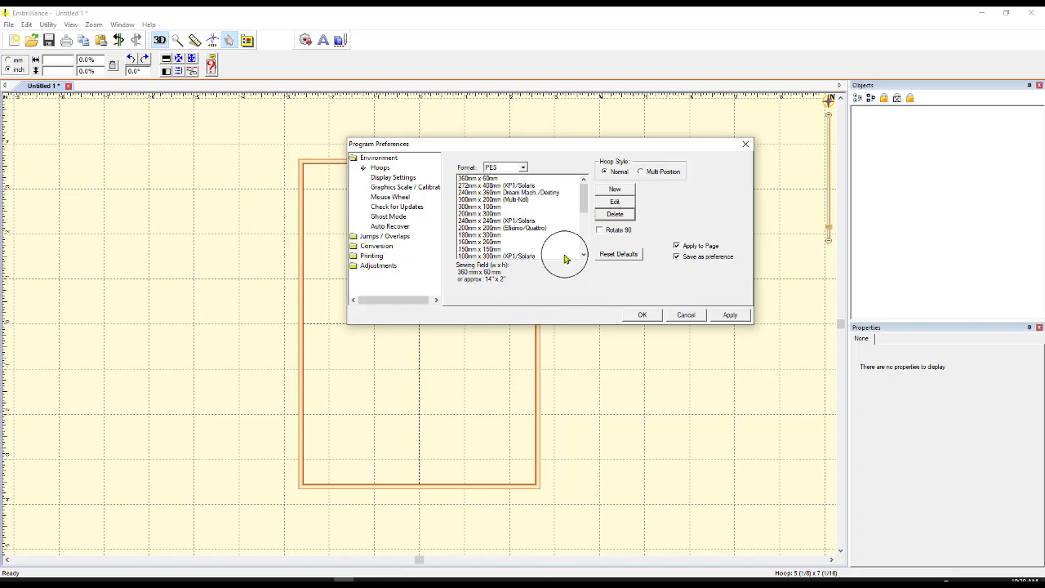
Delete the 100 x 172 x2, x3 and Jumbo Frame multi-position hoops, then apply the 130 x 300 Jumbo Hoop
click(642, 174)
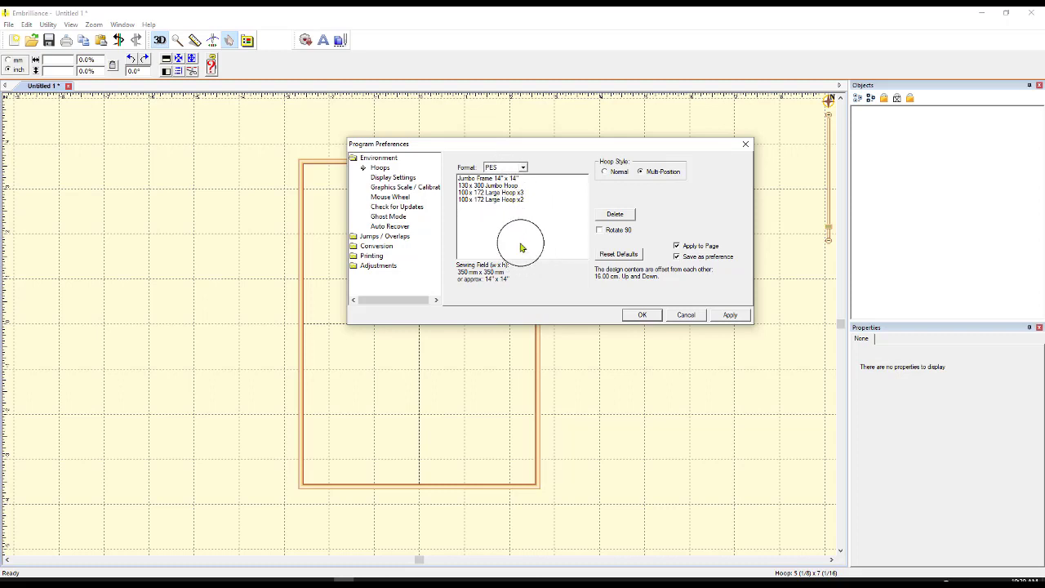
click(511, 186)
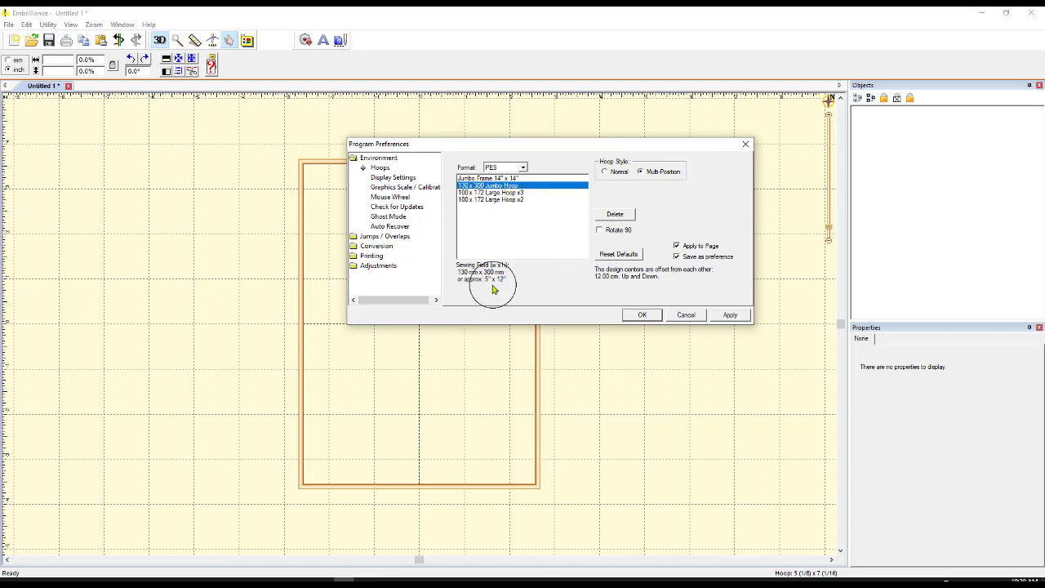
click(515, 201)
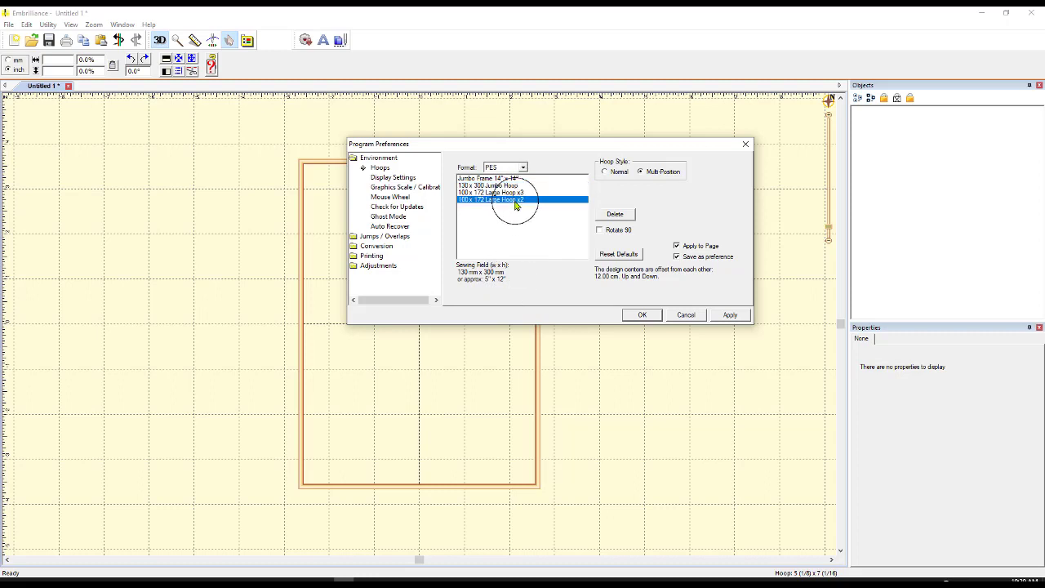
click(615, 214)
click(510, 194)
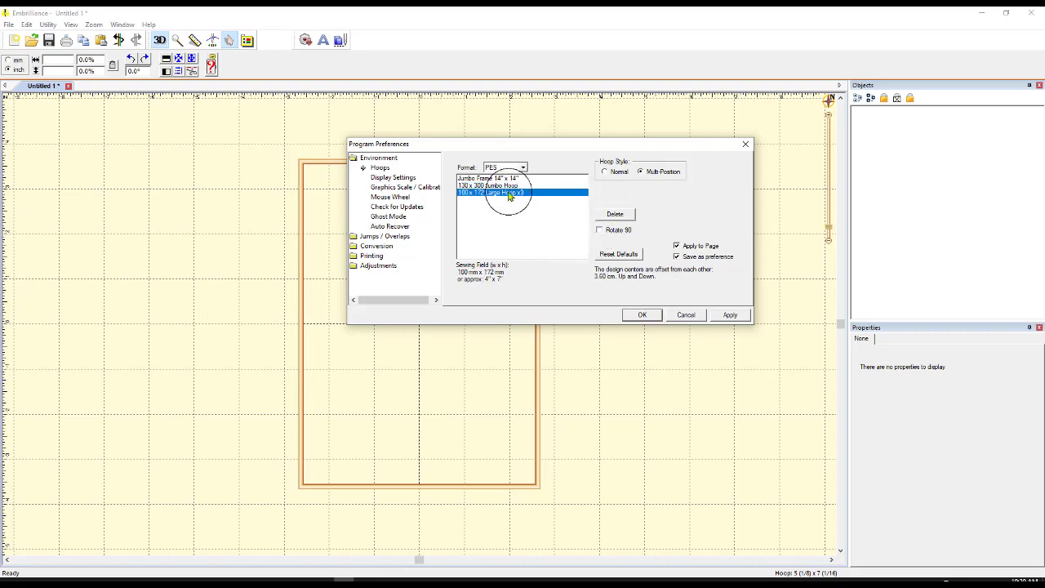
click(616, 215)
click(502, 178)
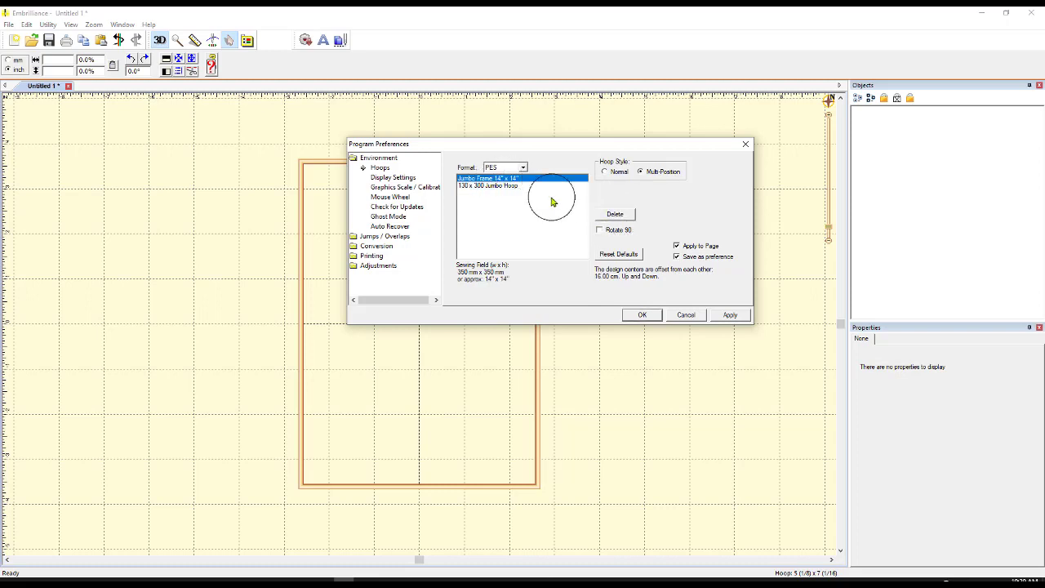
click(616, 215)
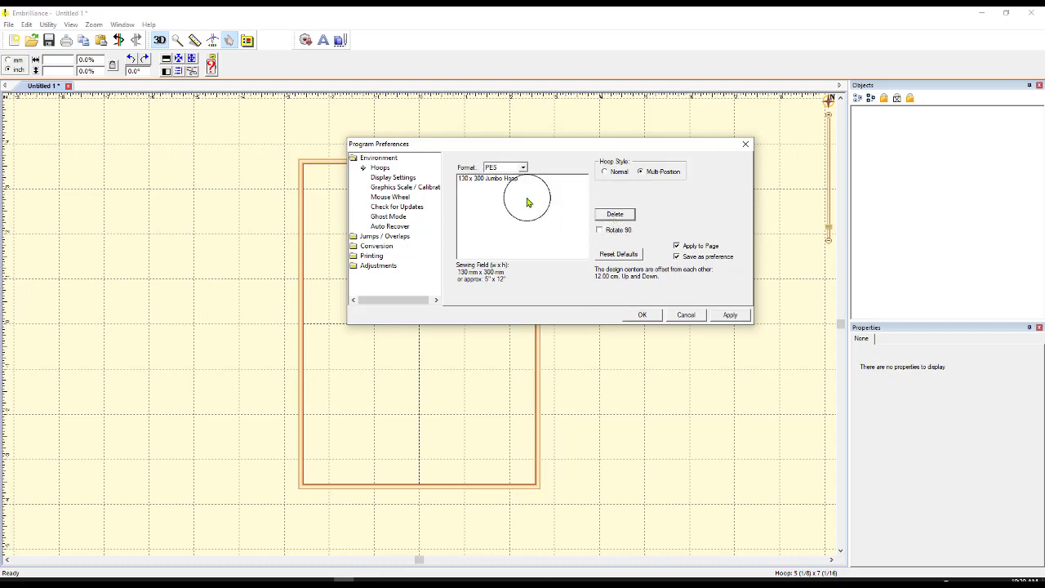
click(482, 181)
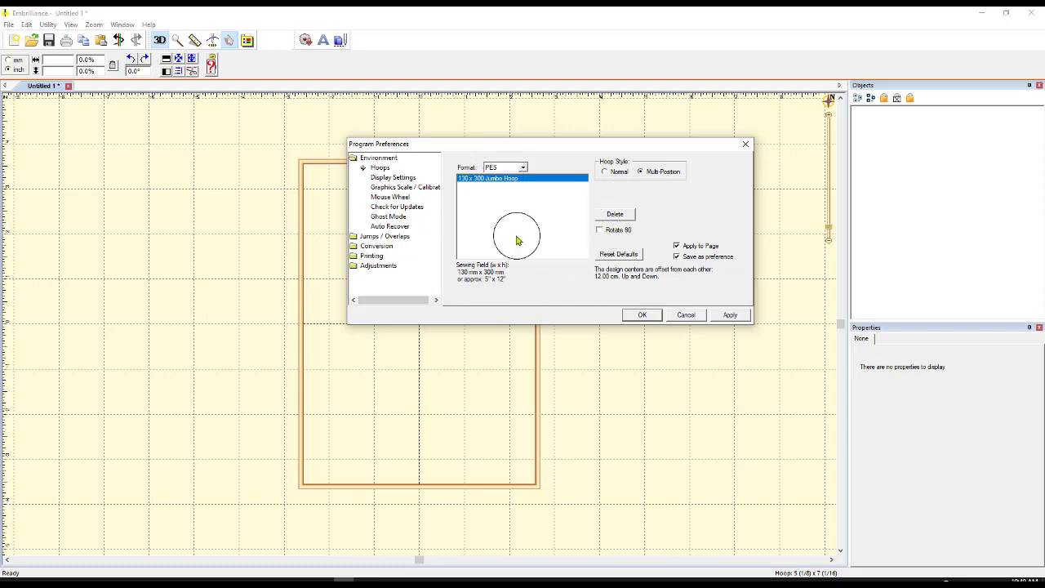
click(731, 316)
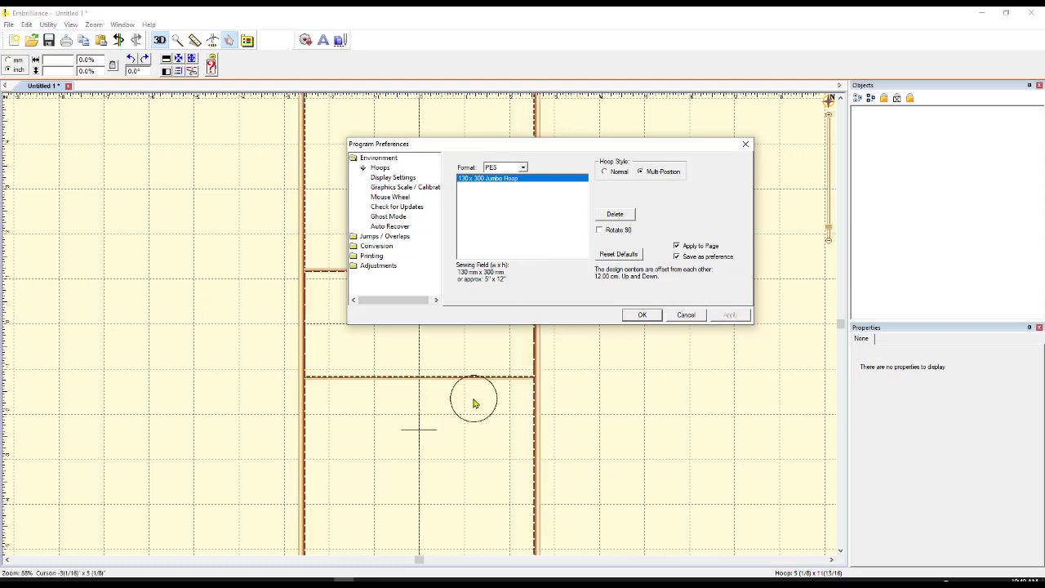
Close Program Preferences and zoom out with the navigator to show the whole hoop
click(643, 315)
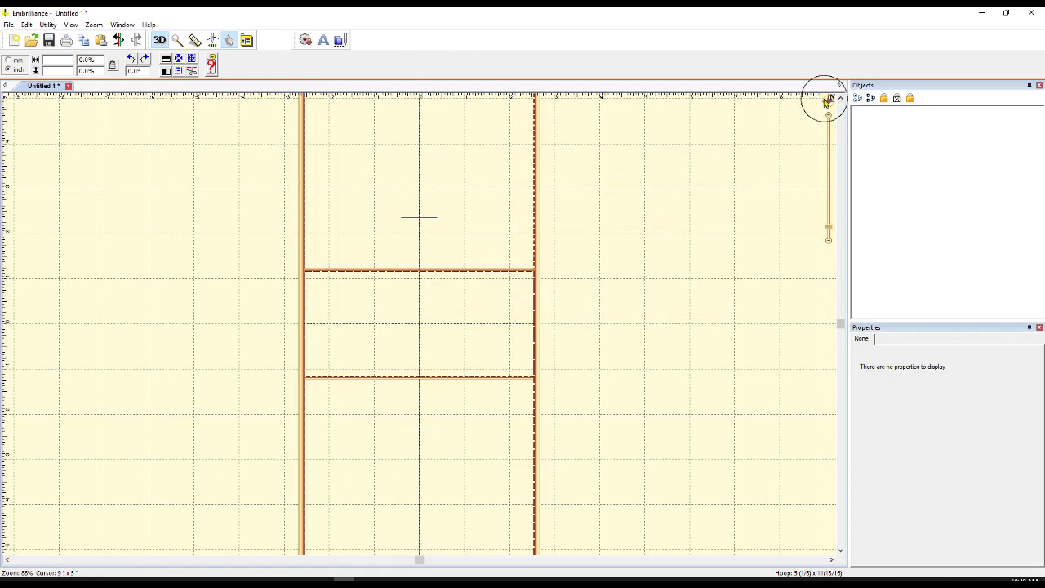
mouse_move(826, 101)
click(707, 99)
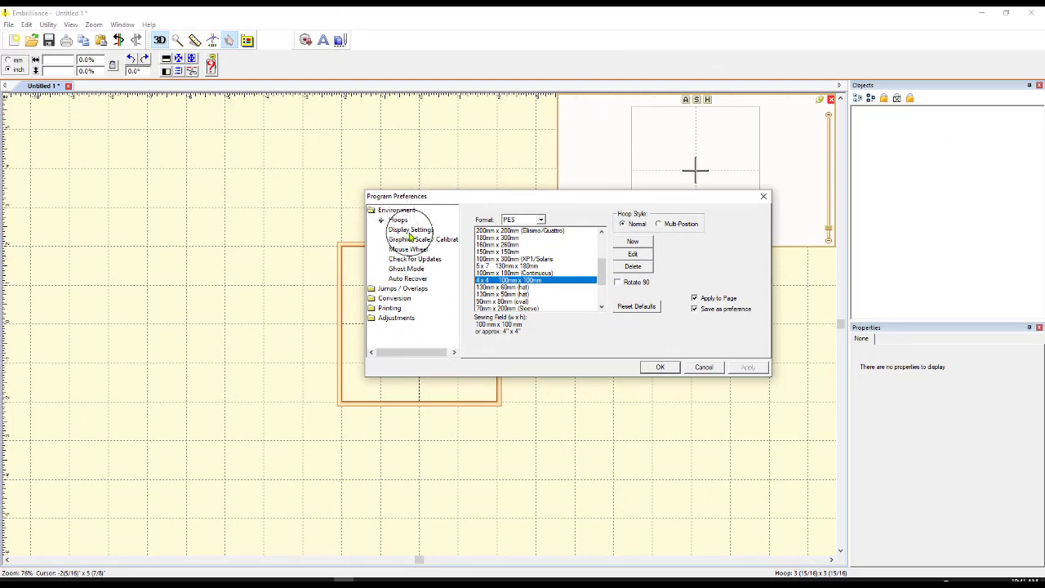
Copy the inch grid spacing into metric spacing, view the background colour, then close Program Preferences
click(410, 229)
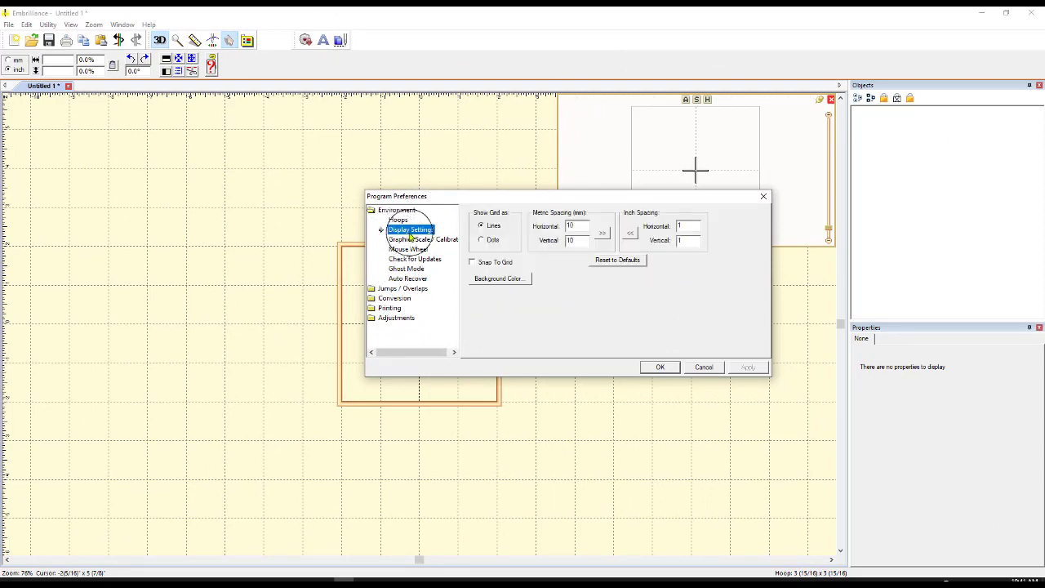
click(631, 234)
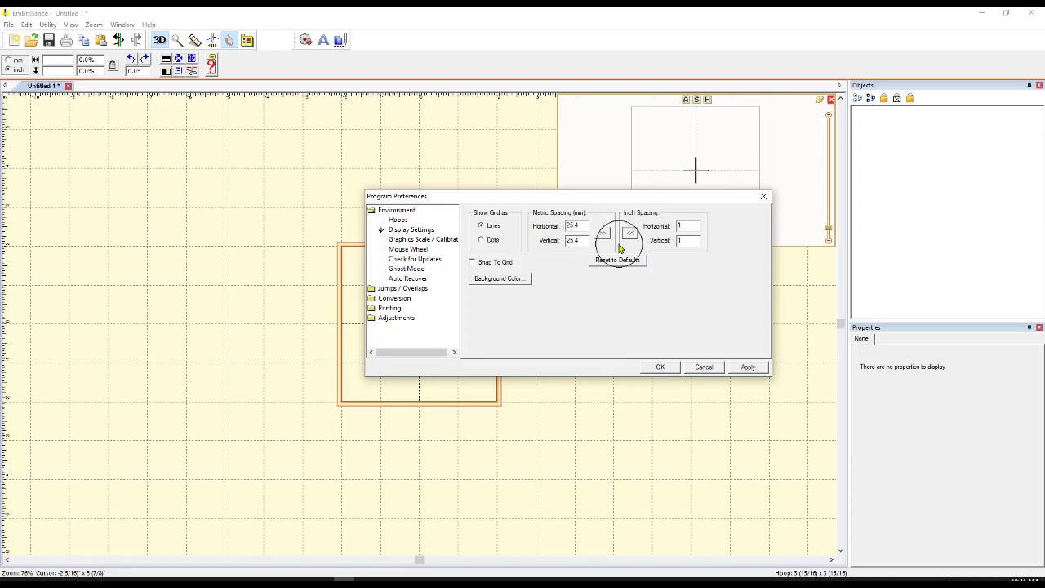
click(499, 280)
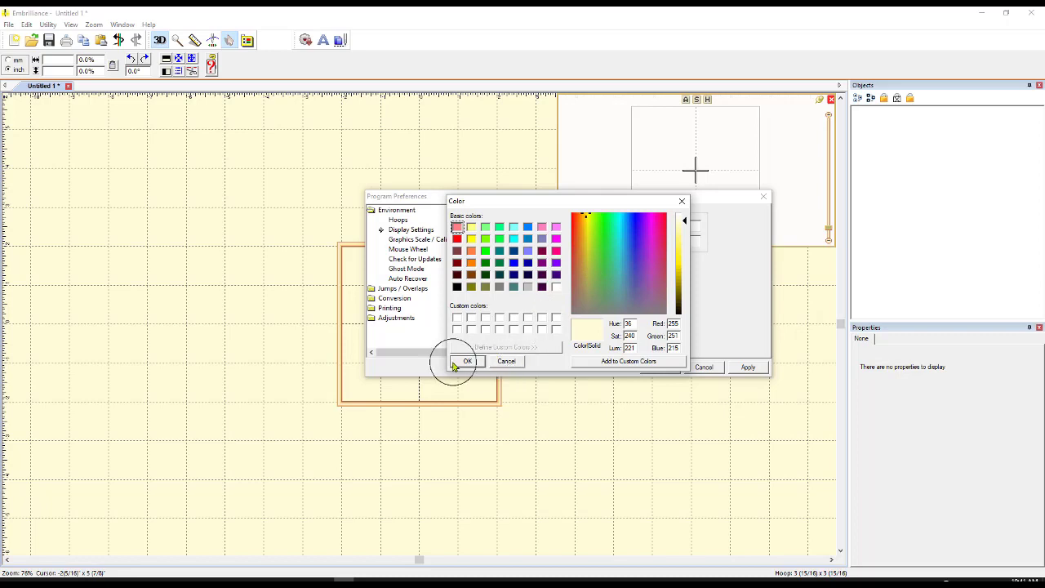
click(503, 362)
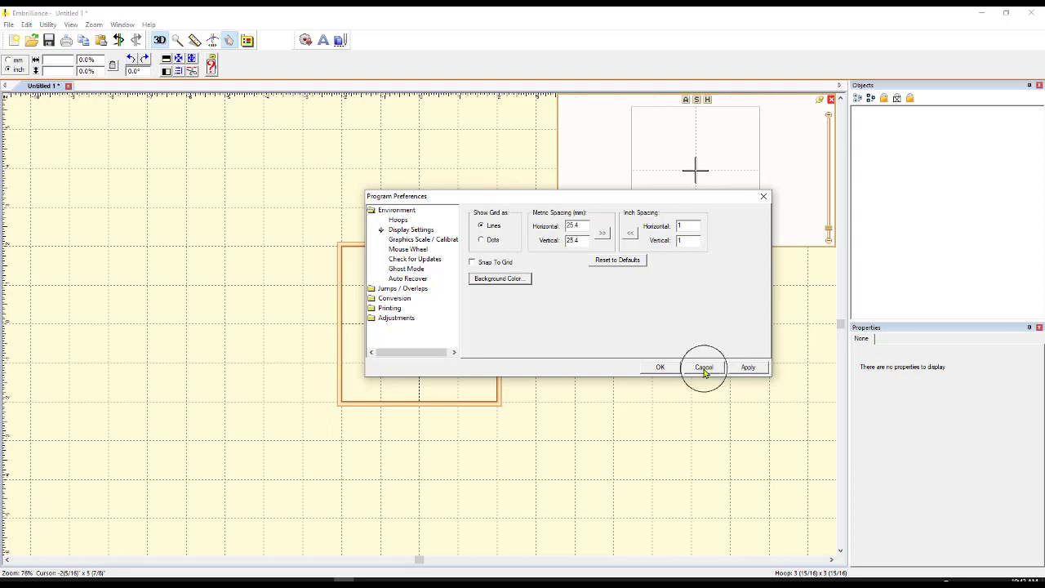
click(661, 368)
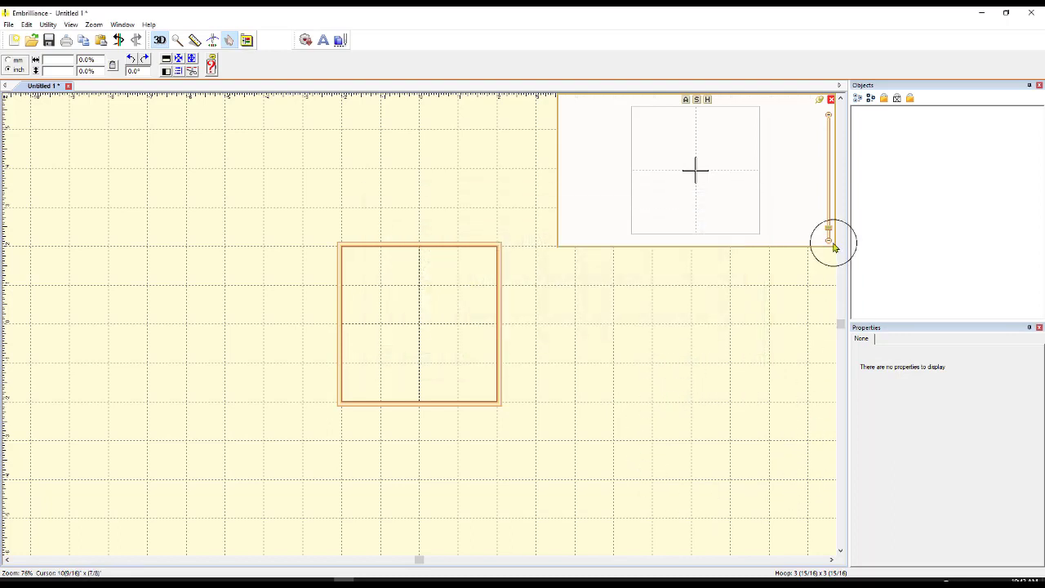
Close the hoop navigator panel and start merging a design from the library
click(831, 100)
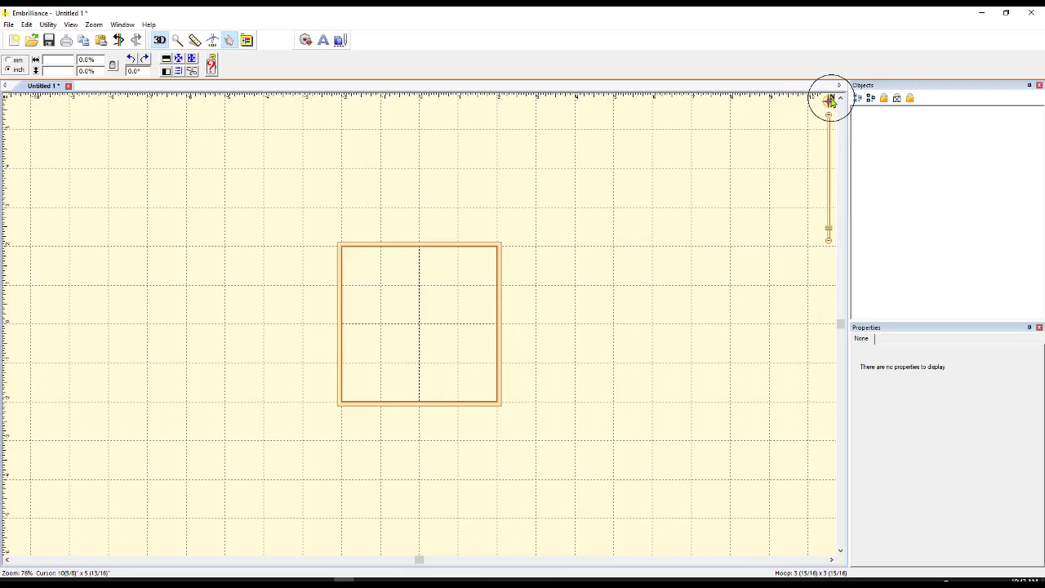
click(307, 42)
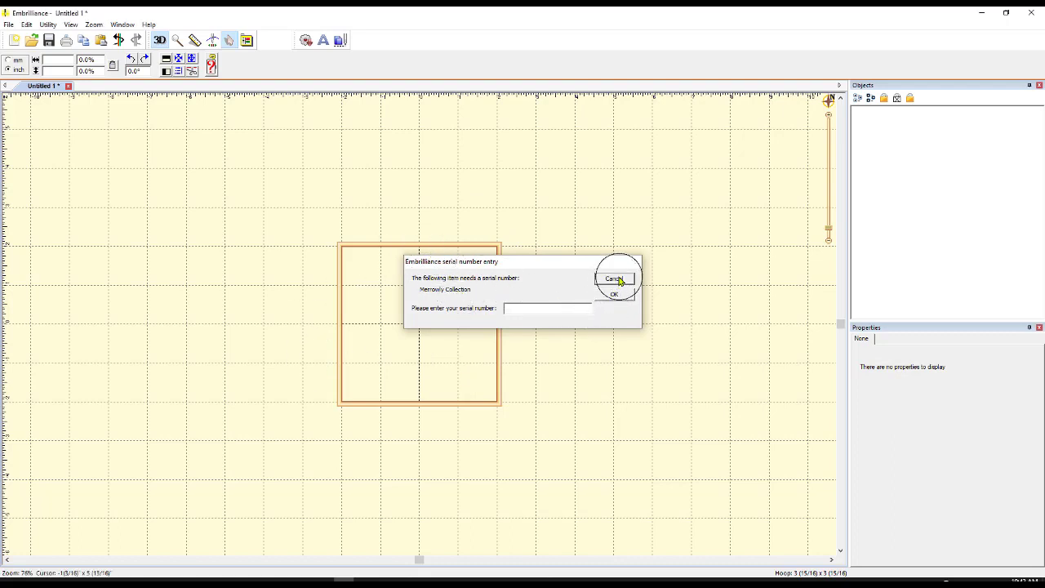
Skip the serial prompt and switch the Library catalog to Envelopes and back to Embrilliance
click(619, 280)
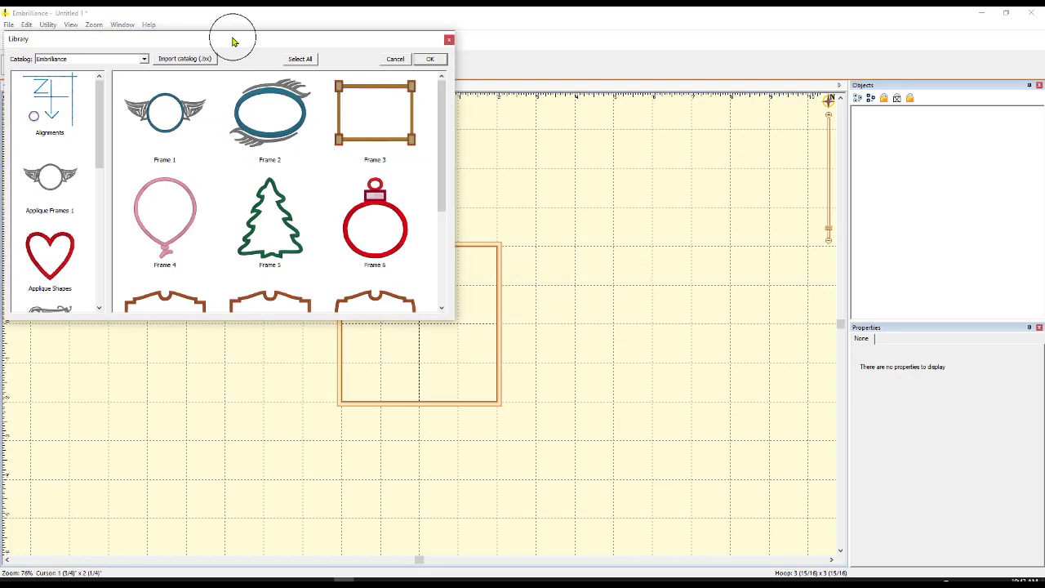
drag(234, 40, 425, 51)
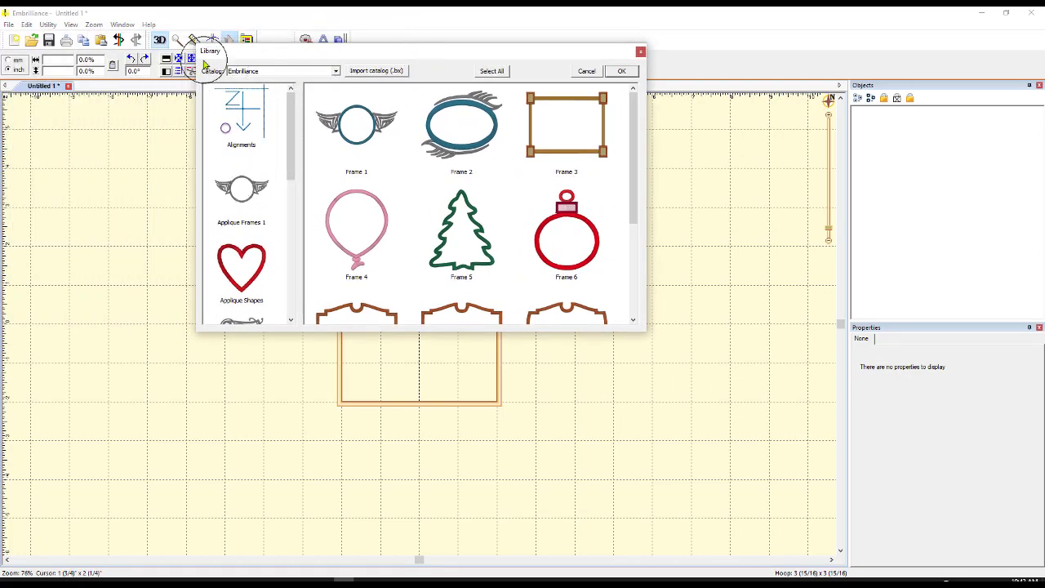
click(335, 71)
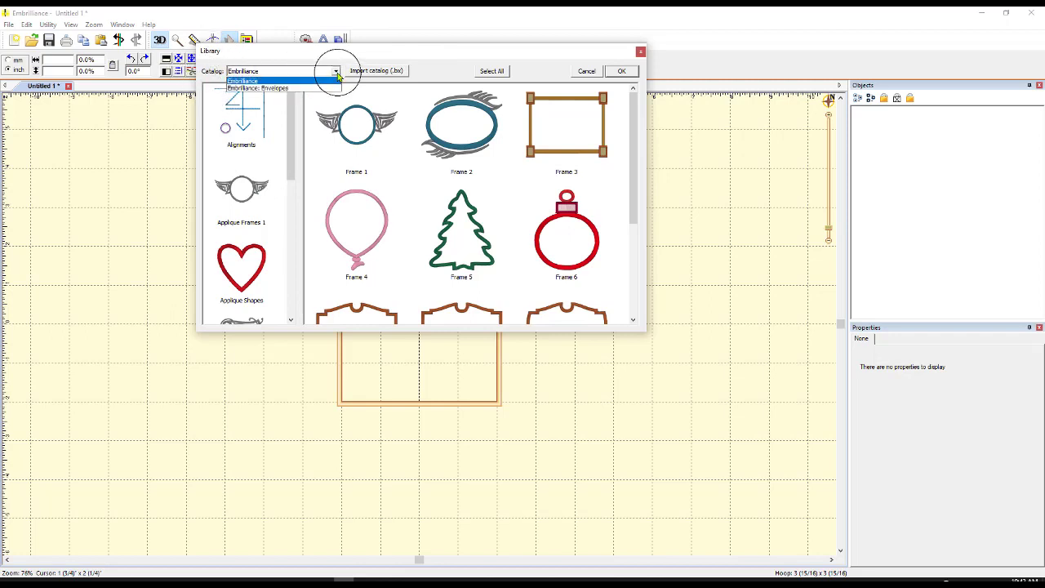
click(275, 89)
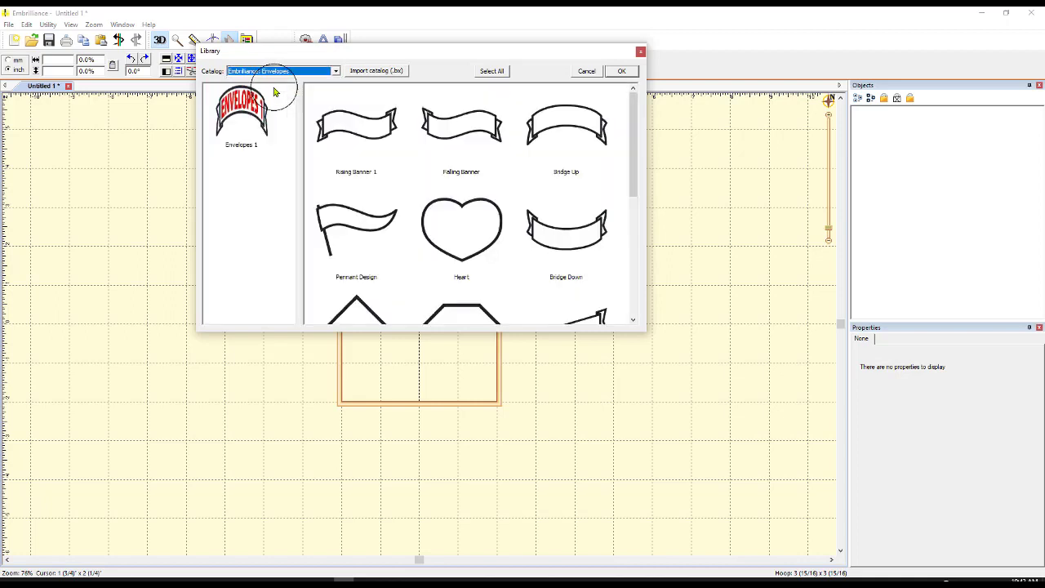
click(334, 73)
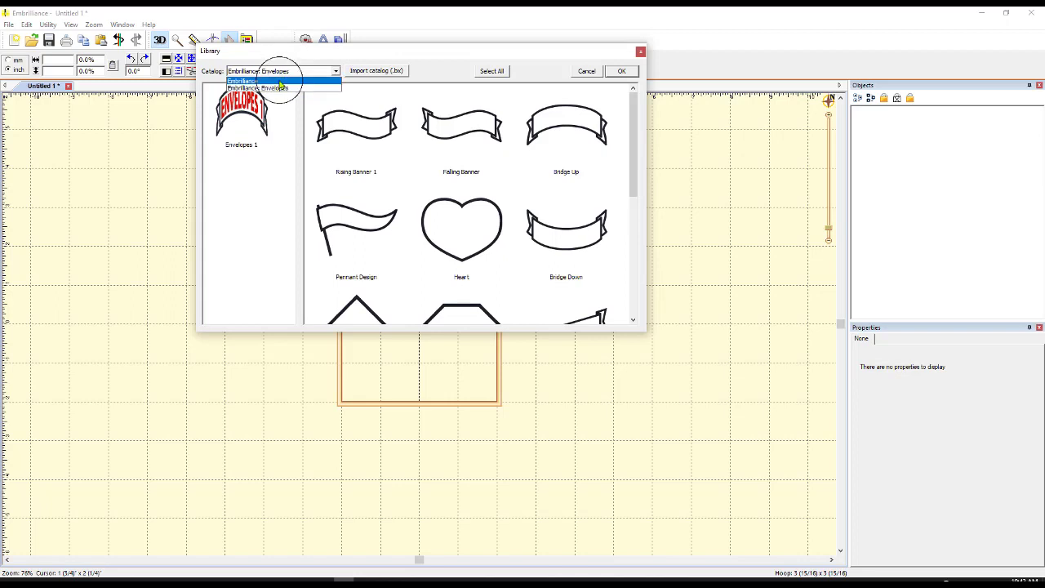
click(280, 82)
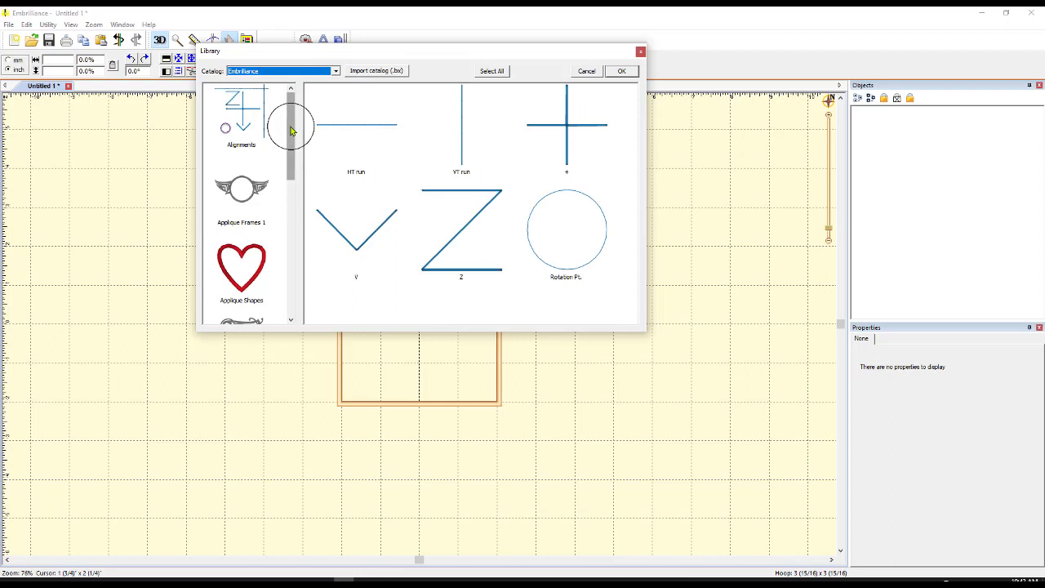
Merge the Applique Paw Print from the Applique Shapes category into the hoop
drag(291, 130, 257, 153)
click(257, 154)
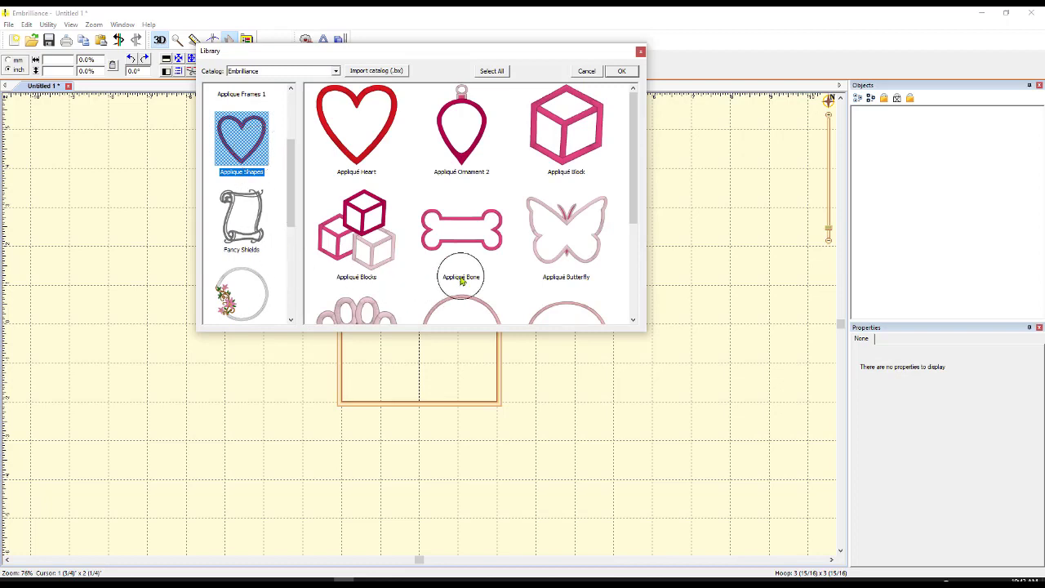
drag(635, 154, 642, 240)
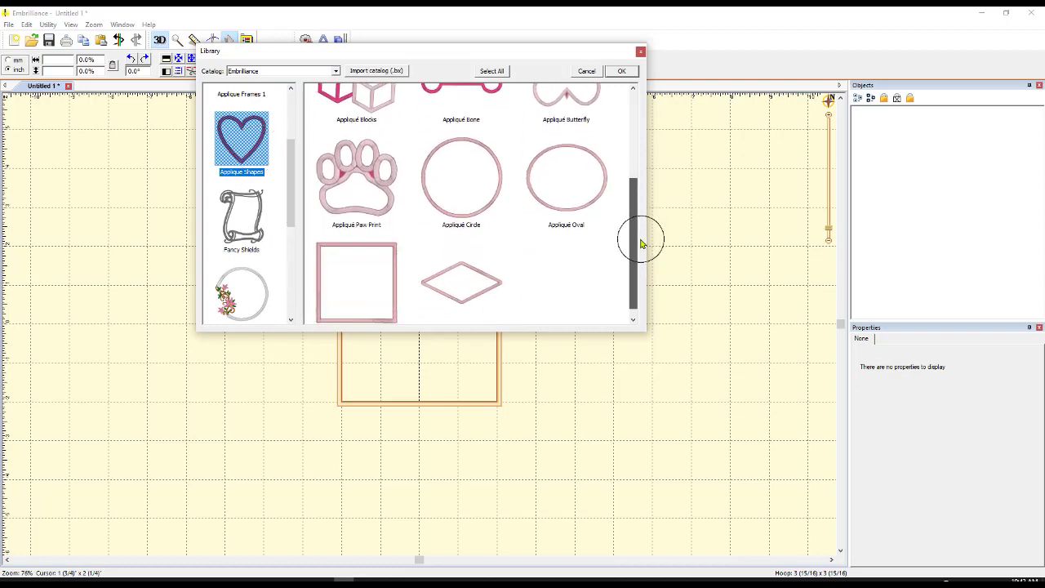
click(383, 212)
Place the Applique Paw Print in the hoop, zoom in closely, and start the Stitch Simulator
double_click(383, 211)
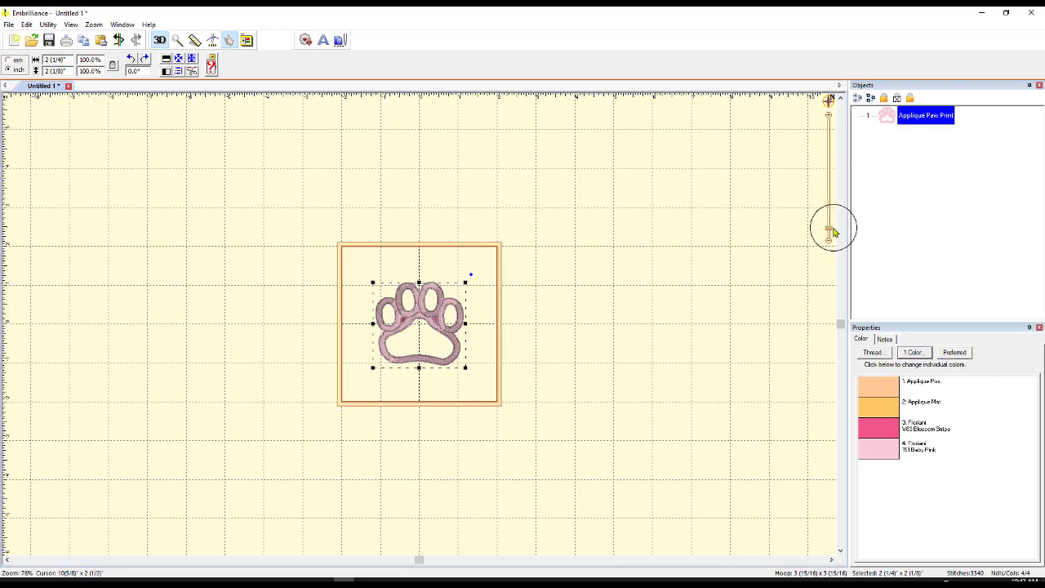
drag(827, 231, 829, 214)
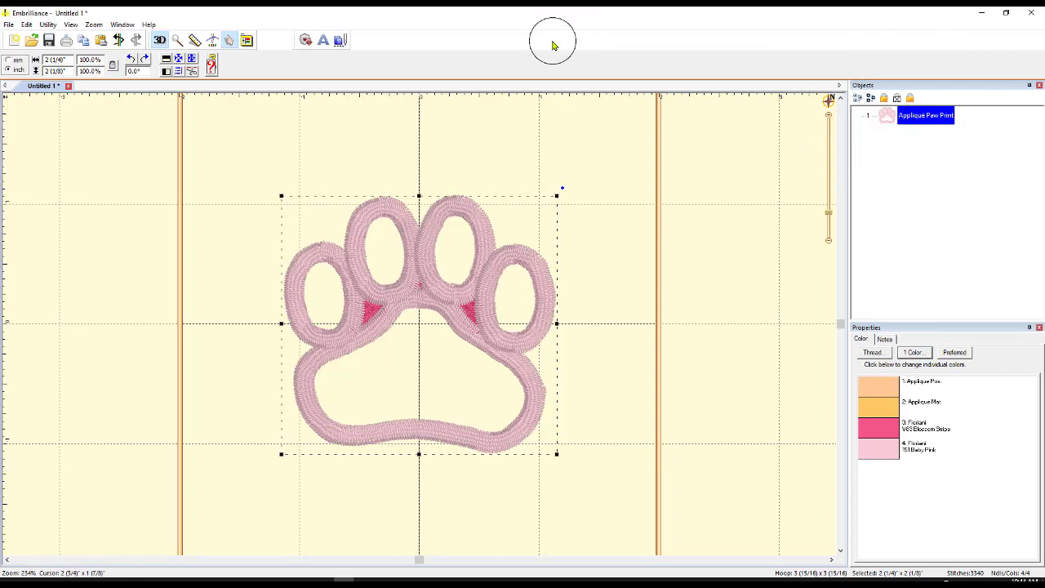
click(213, 43)
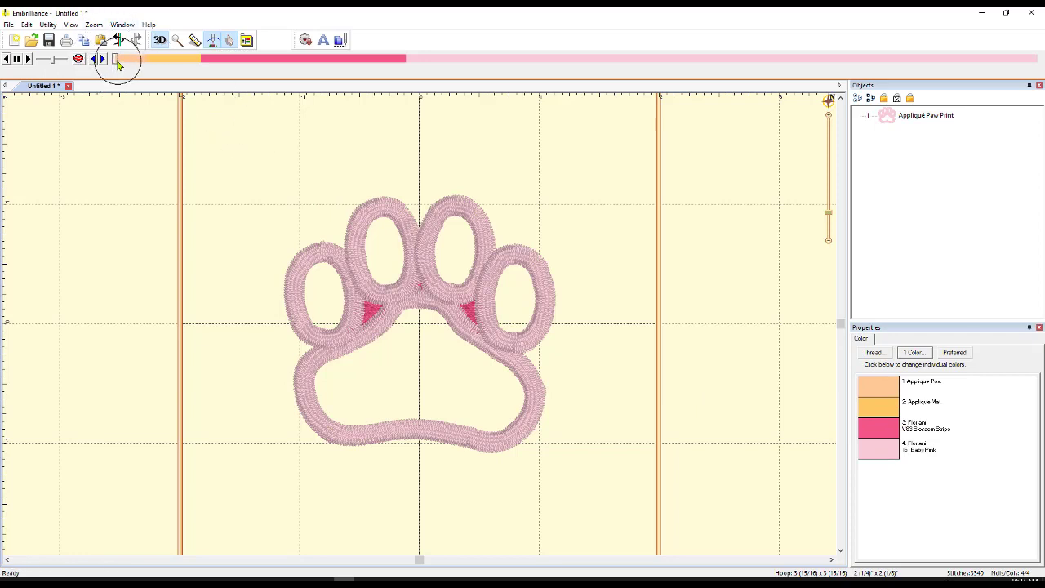
Replay the paw print's outline stitches from the first stitch through to the end
click(117, 61)
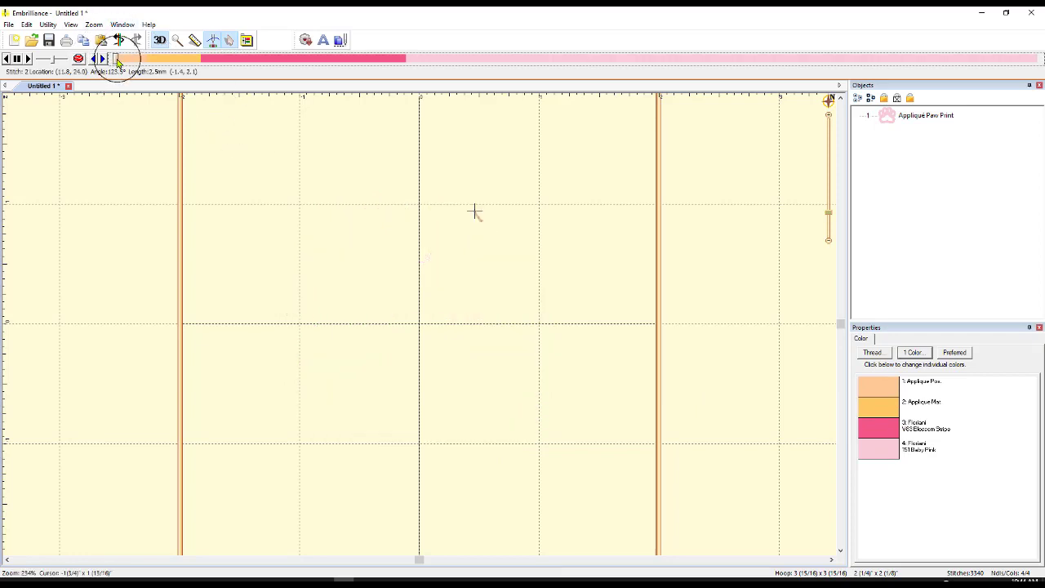
drag(117, 61, 143, 71)
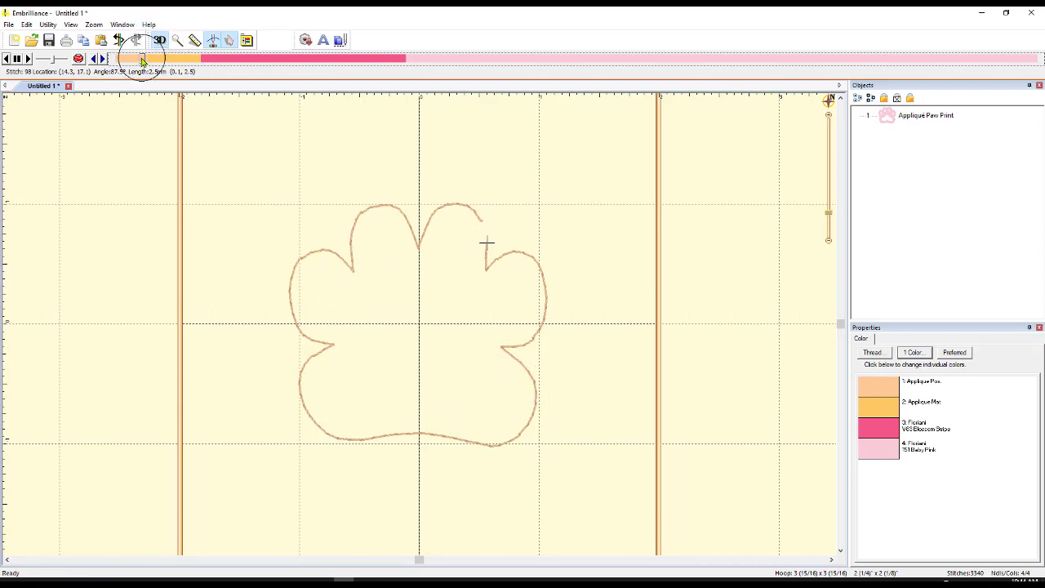
drag(142, 61, 180, 67)
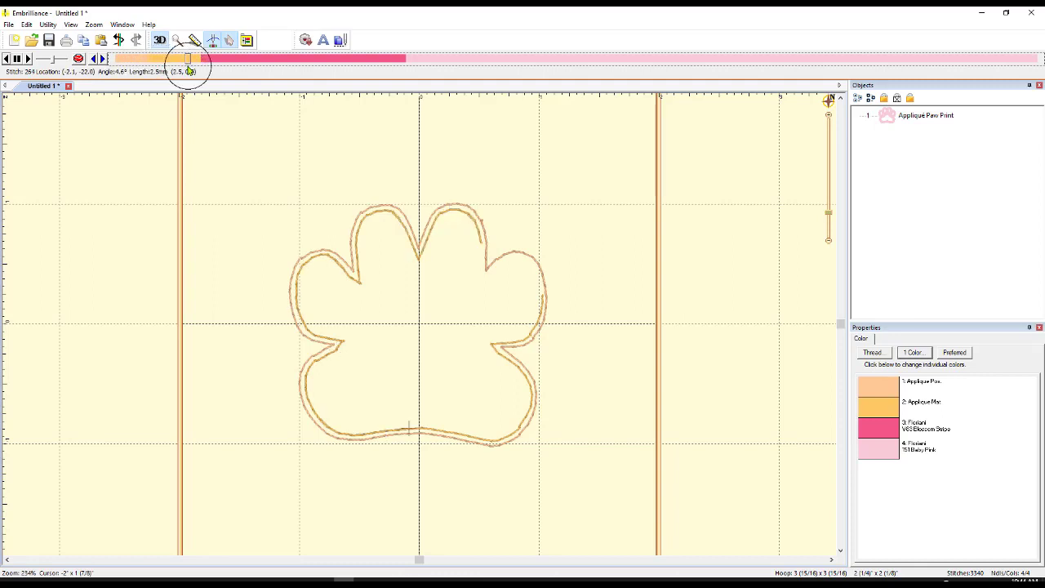
drag(189, 72, 440, 99)
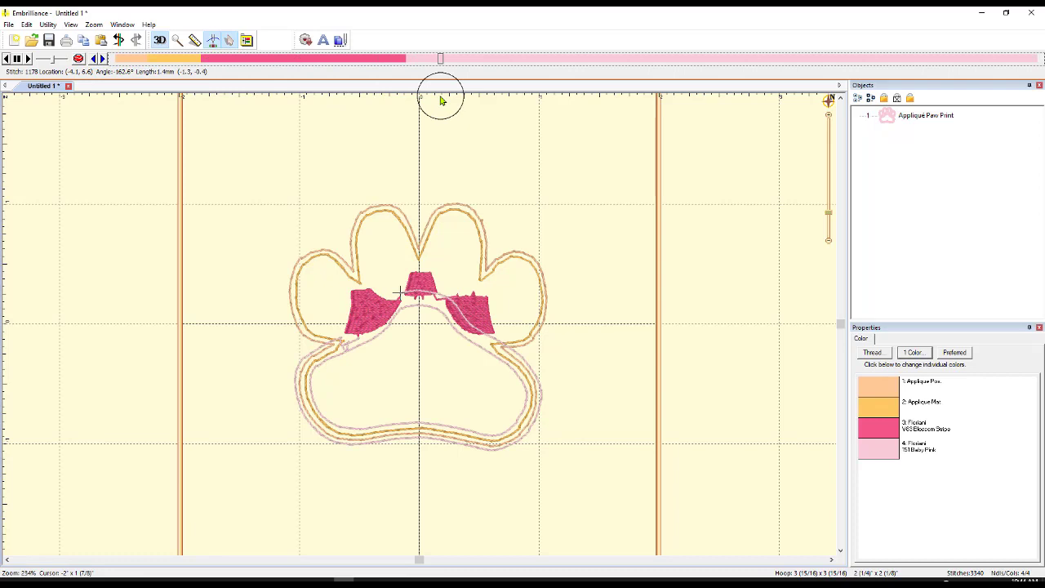
mouse_move(440, 100)
mouse_down()
mouse_move(499, 109)
mouse_move(554, 139)
mouse_move(735, 139)
mouse_move(875, 176)
mouse_move(1020, 250)
mouse_move(1004, 236)
mouse_up()
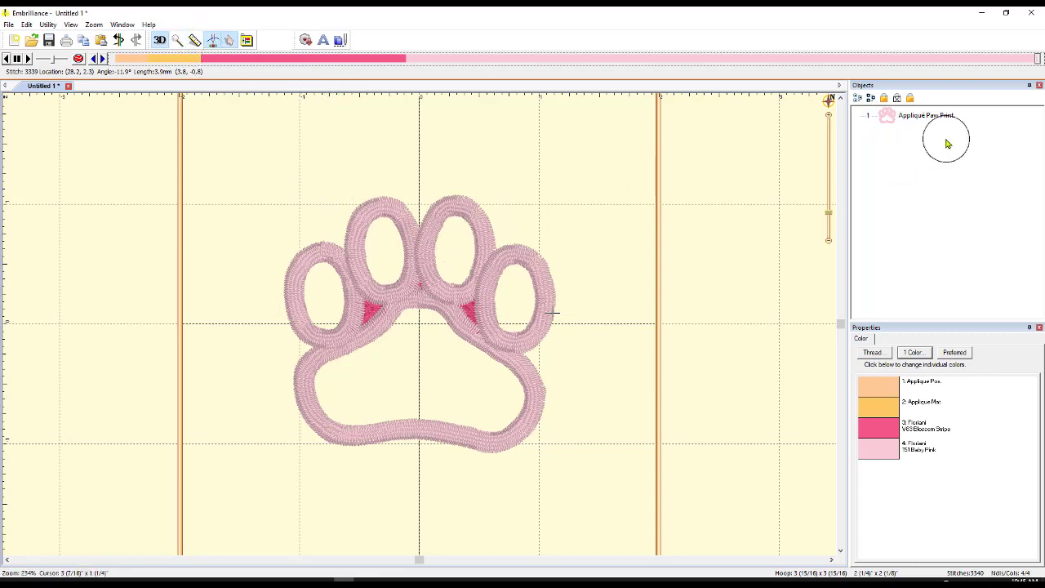
Delete the paw print and open the Library on the Frames 1 category
click(905, 123)
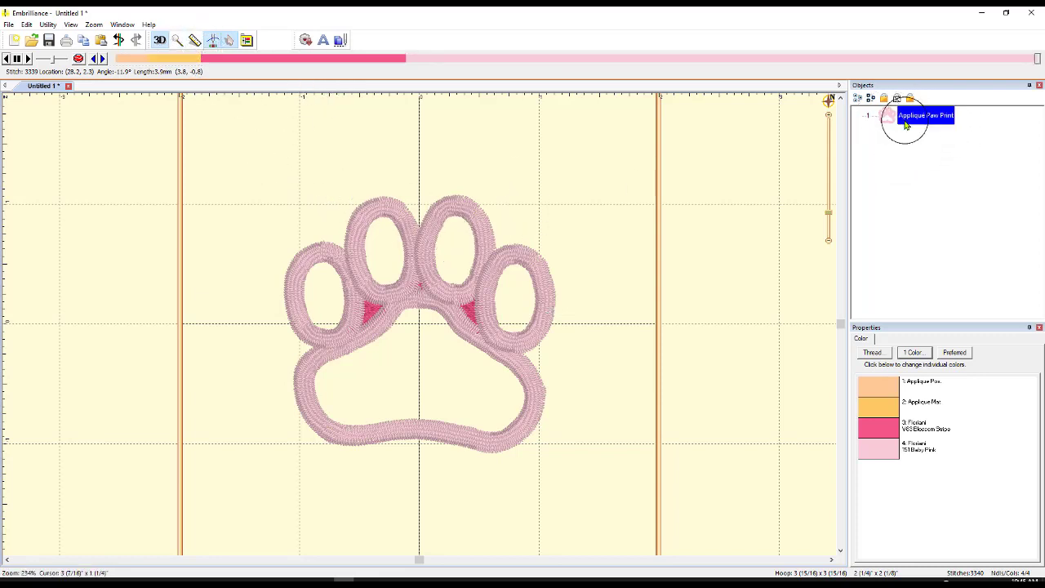
key(Delete)
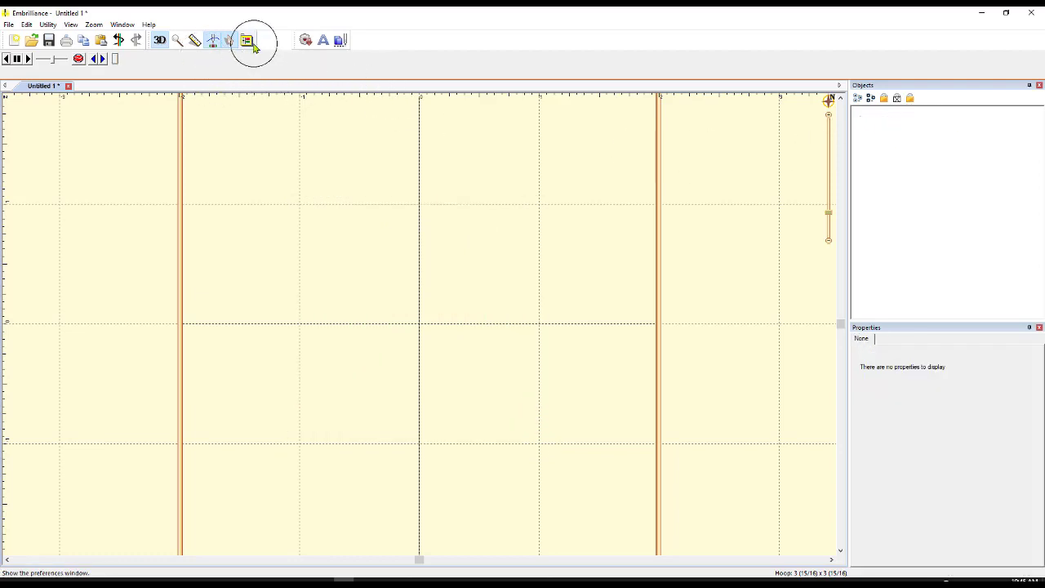
click(305, 41)
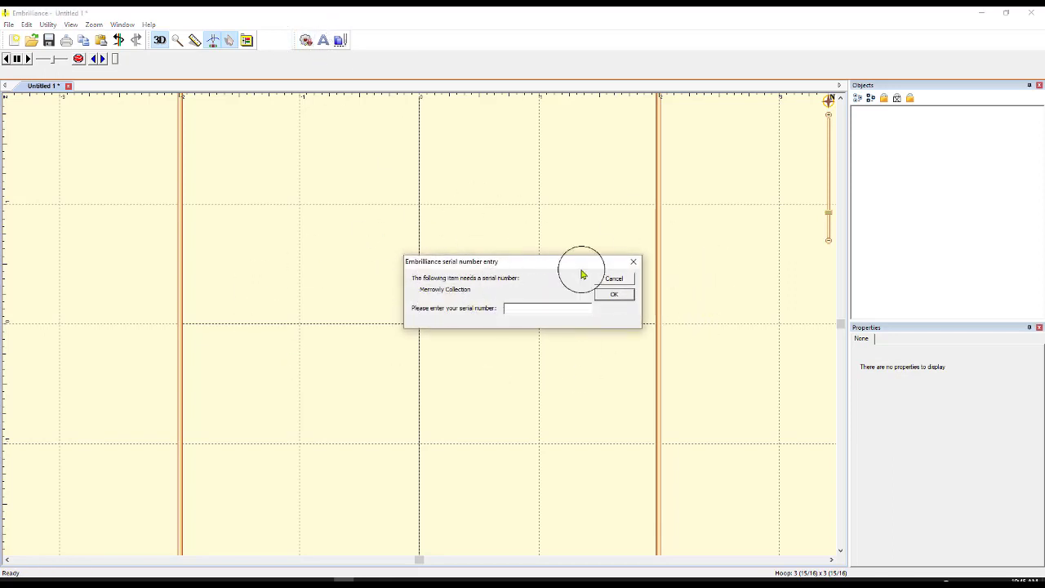
click(615, 279)
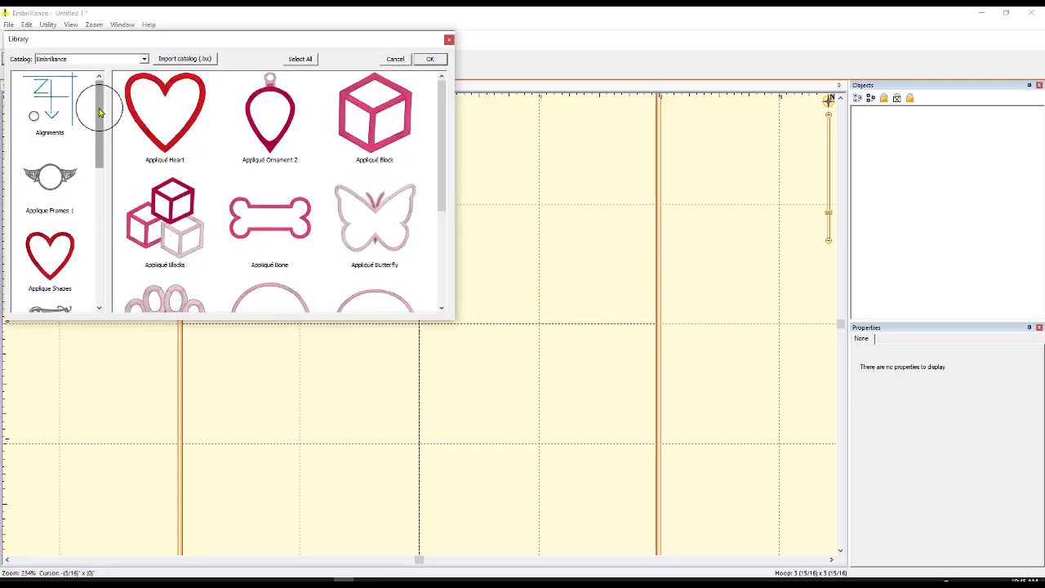
drag(98, 106, 95, 209)
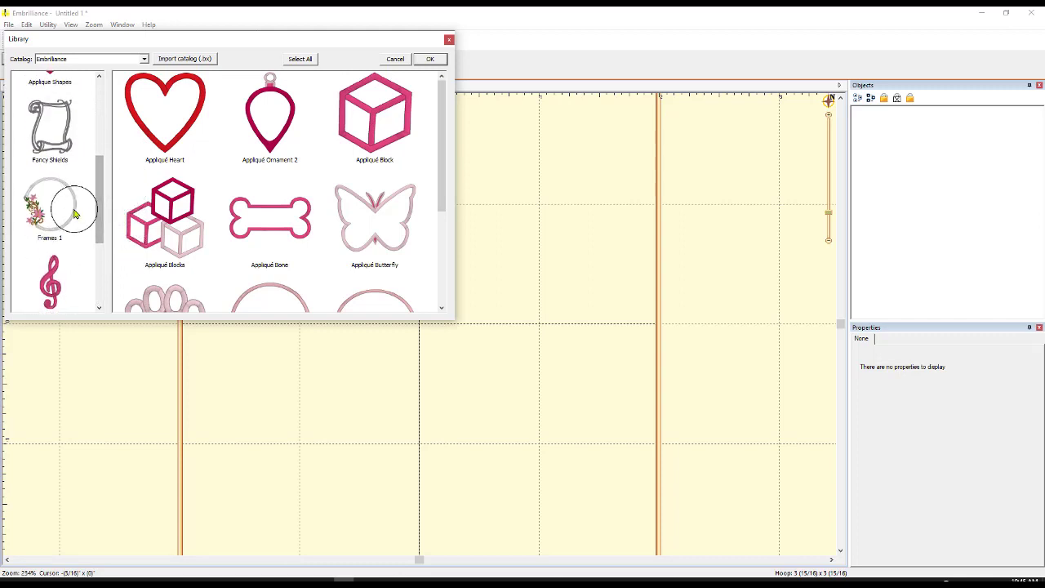
click(74, 214)
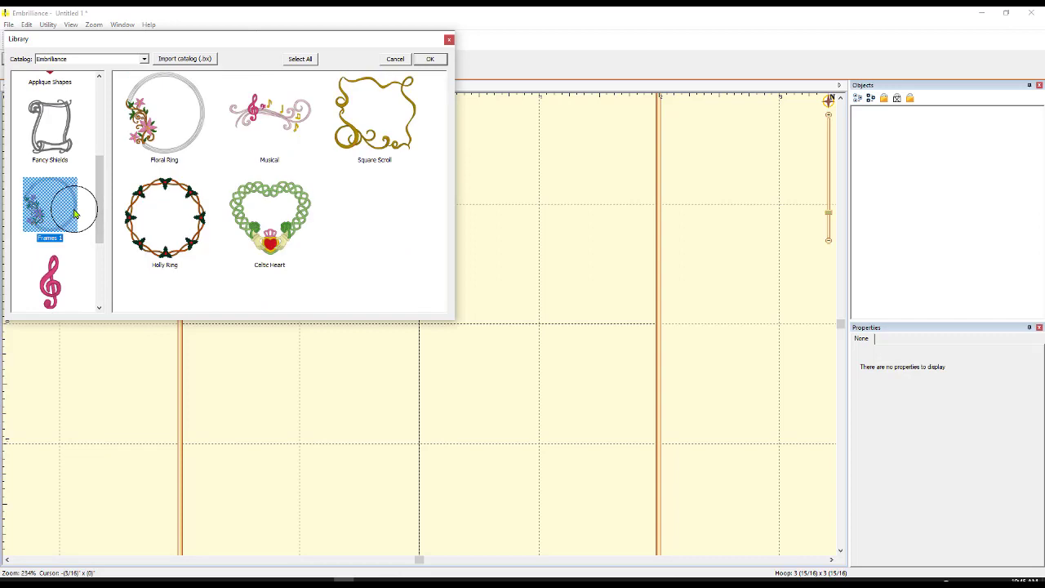
Place the Floral Ring design and switch the hoop to 5 x 7 (130mm x 180mm)
double_click(186, 146)
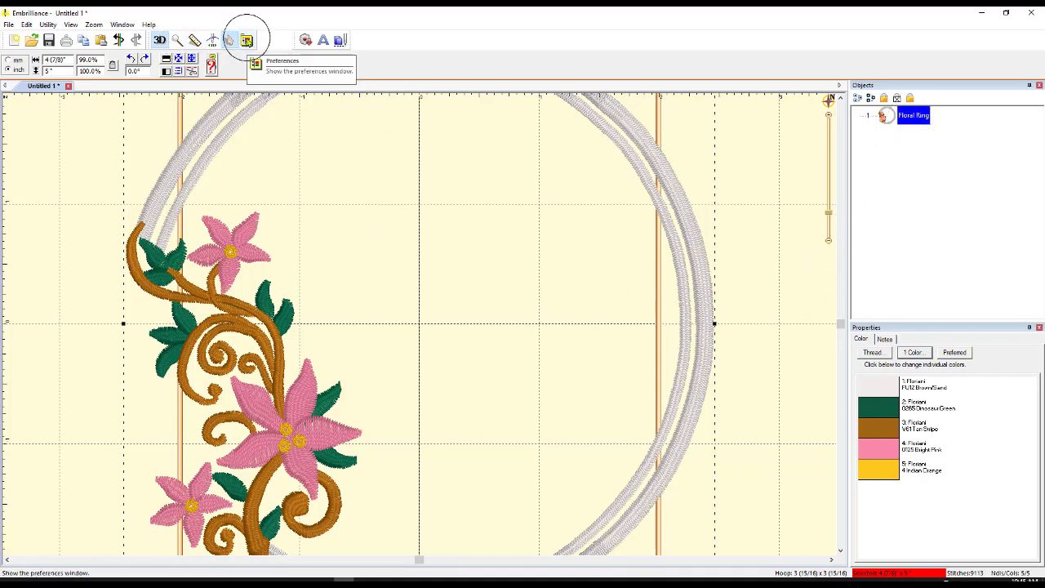
click(247, 40)
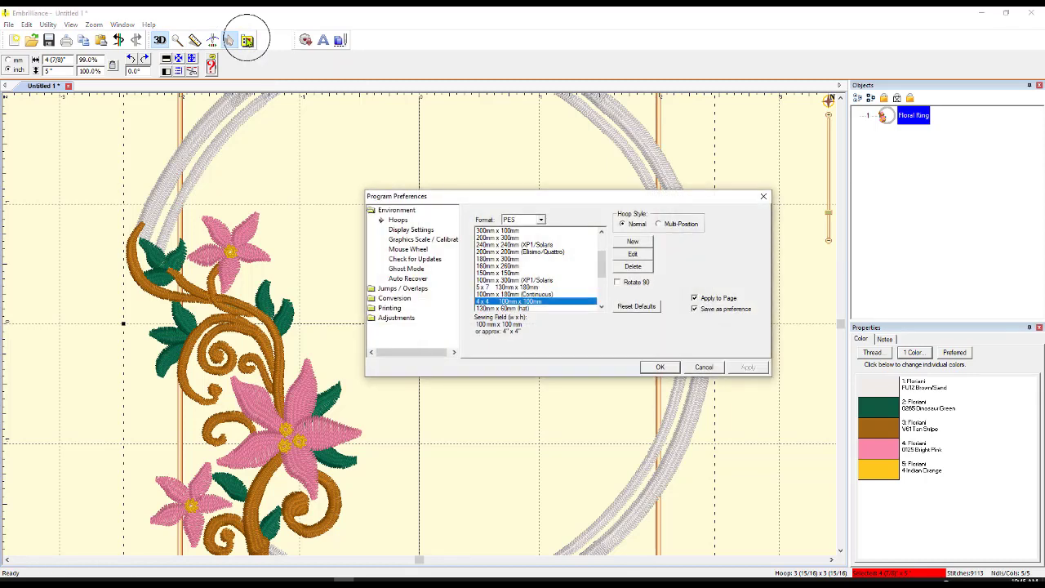
click(494, 287)
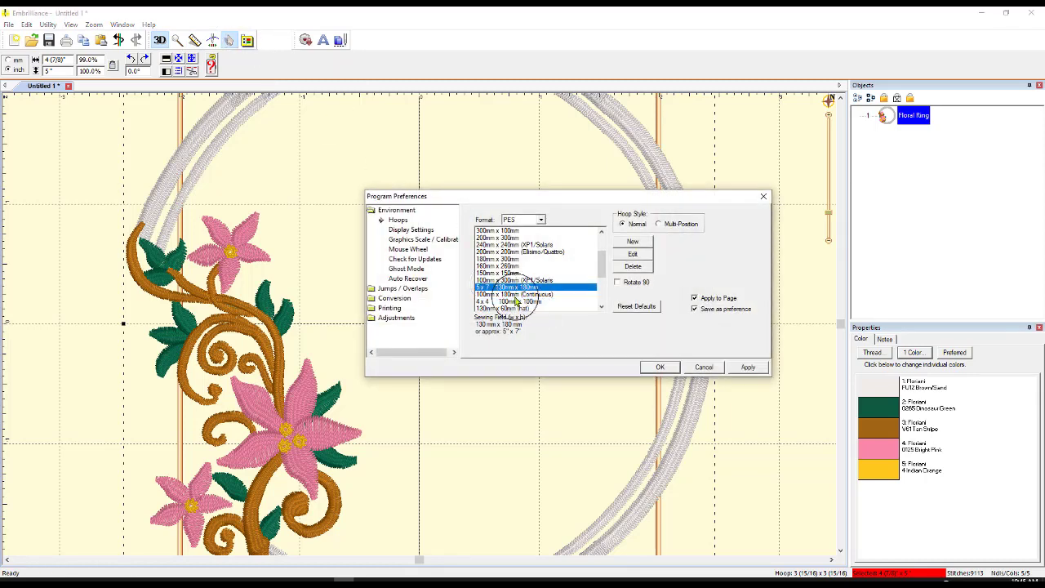
click(749, 368)
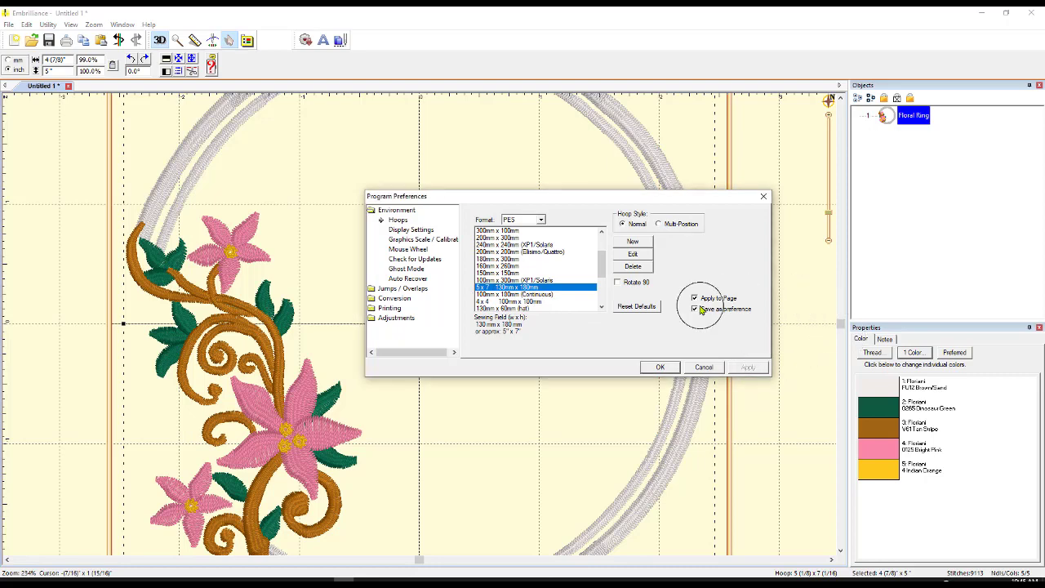
click(660, 368)
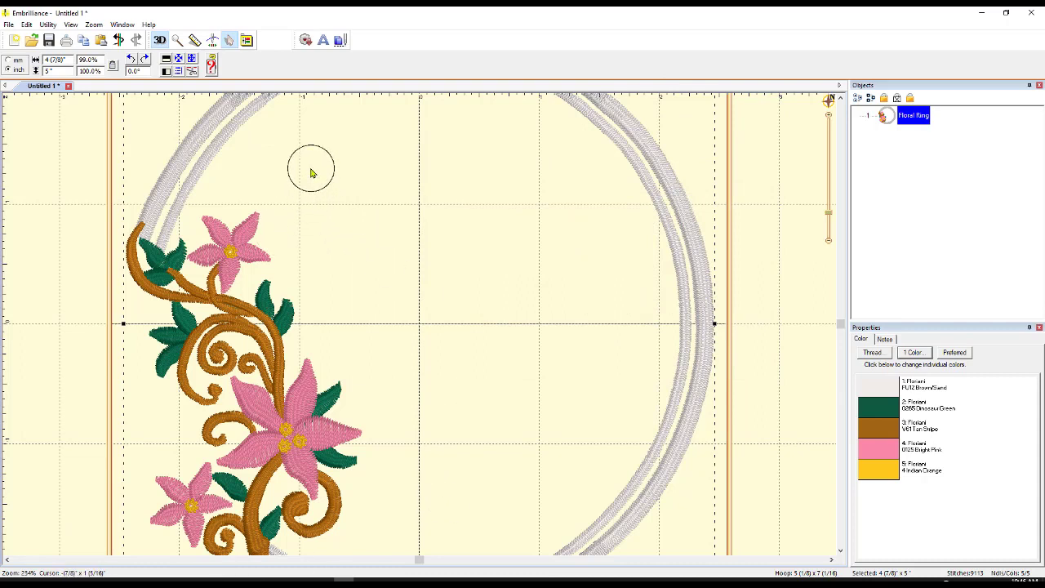
Fit the whole 5x7 hoop into view using the design overview navigator
click(829, 99)
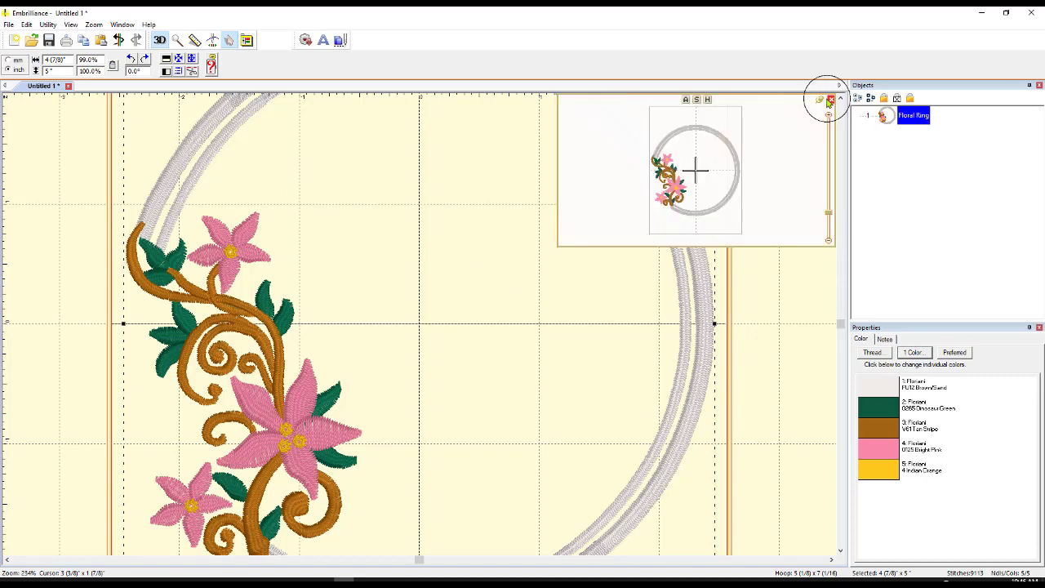
click(709, 99)
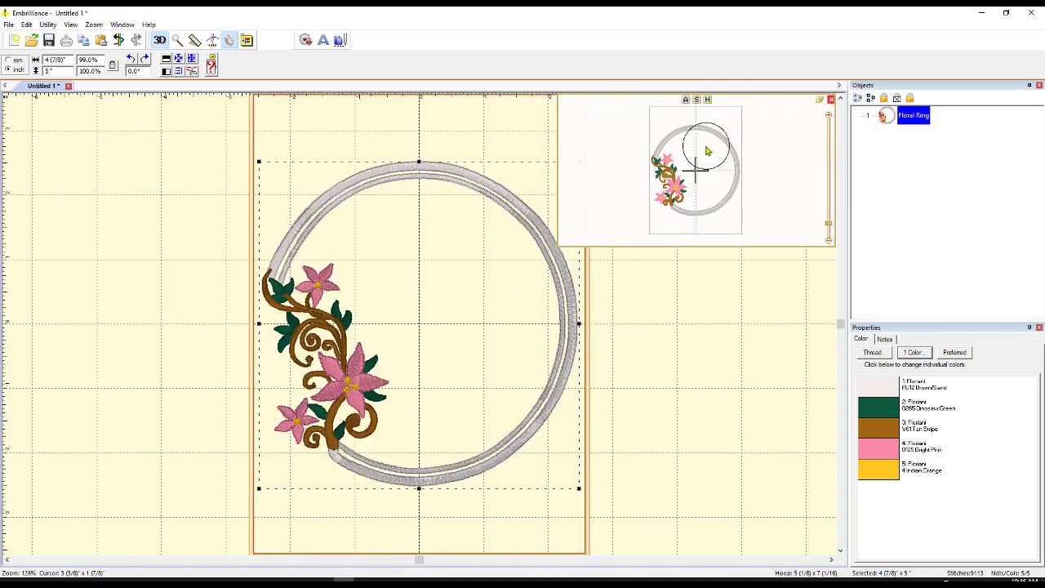
click(749, 413)
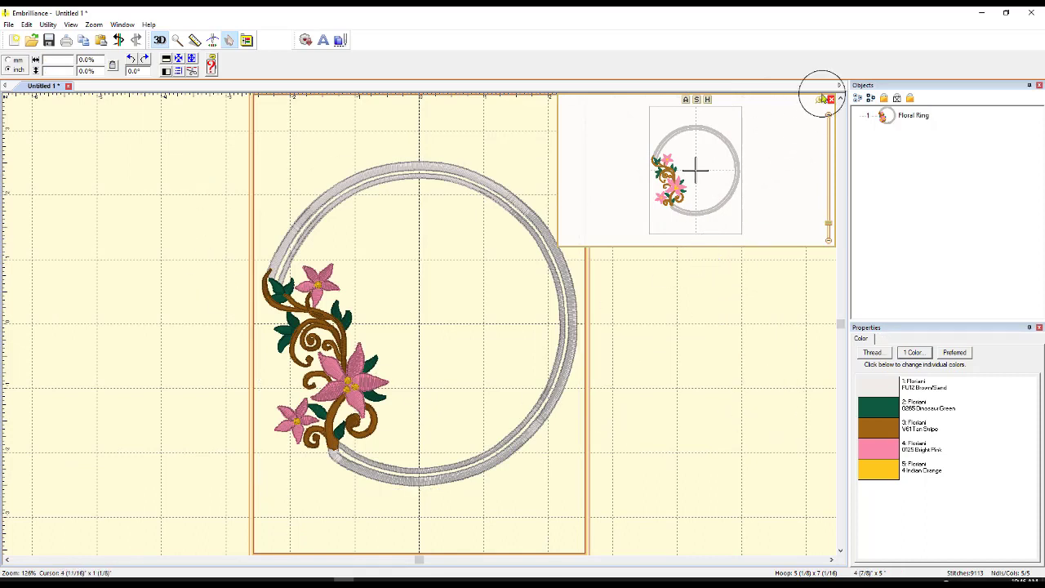
click(831, 100)
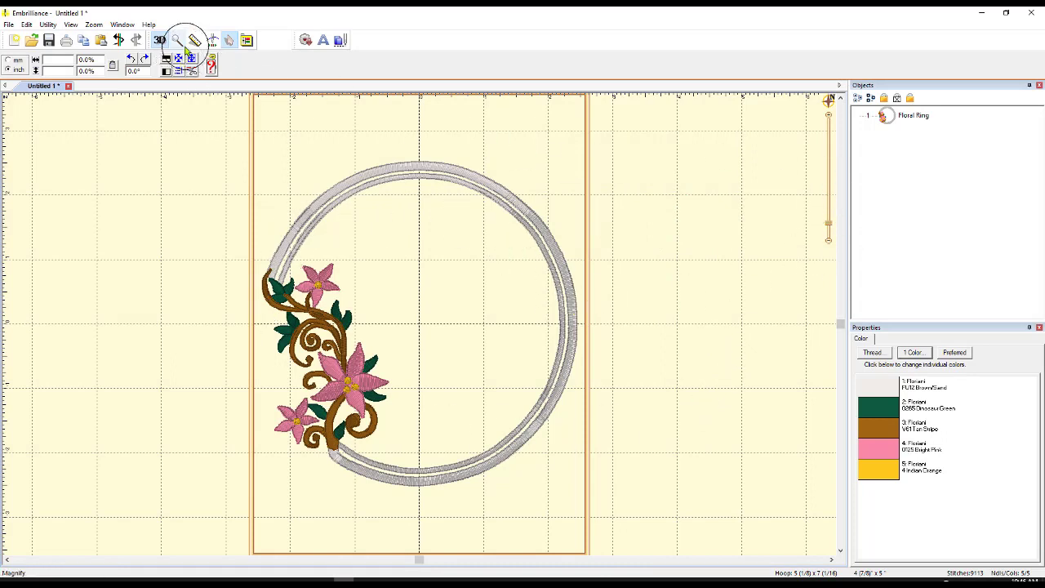
Simulate the Floral Ring stitch-out through all five colours, then rewind to the start
click(215, 41)
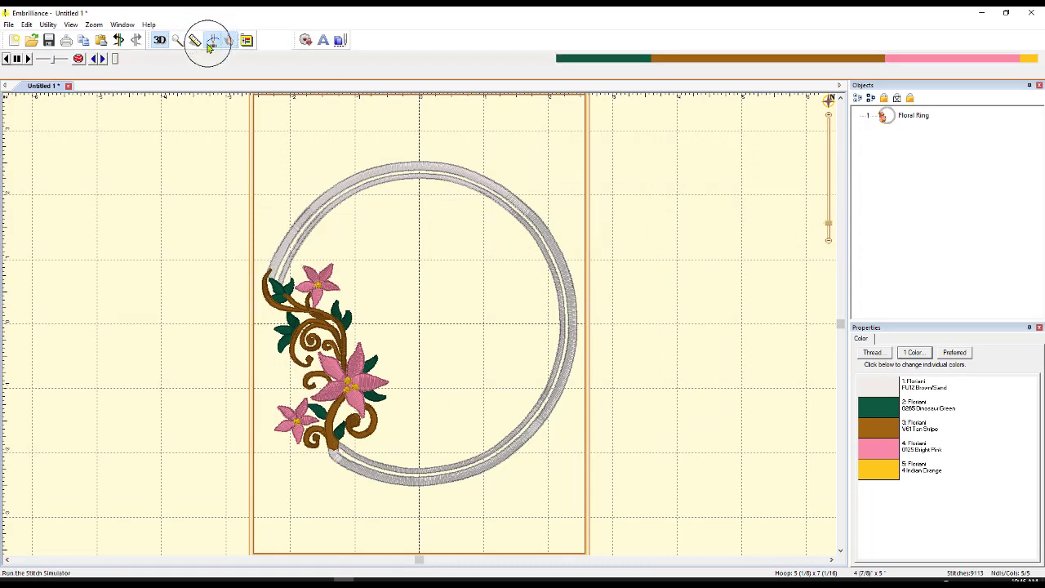
mouse_move(116, 59)
mouse_down()
mouse_move(98, 59)
mouse_move(181, 59)
mouse_move(566, 106)
mouse_move(1020, 71)
mouse_move(1037, 59)
mouse_up()
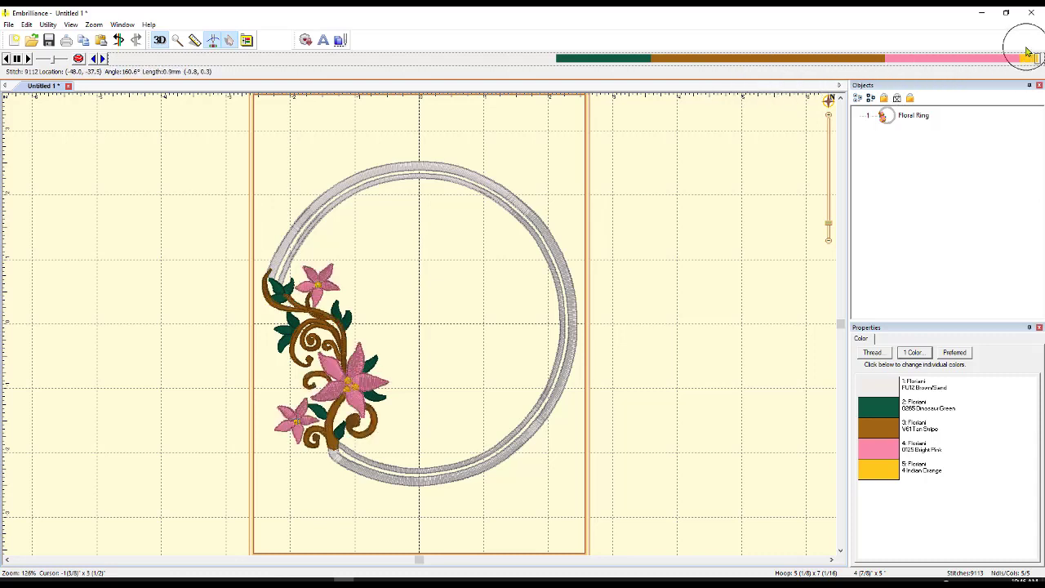
drag(882, 59, 114, 106)
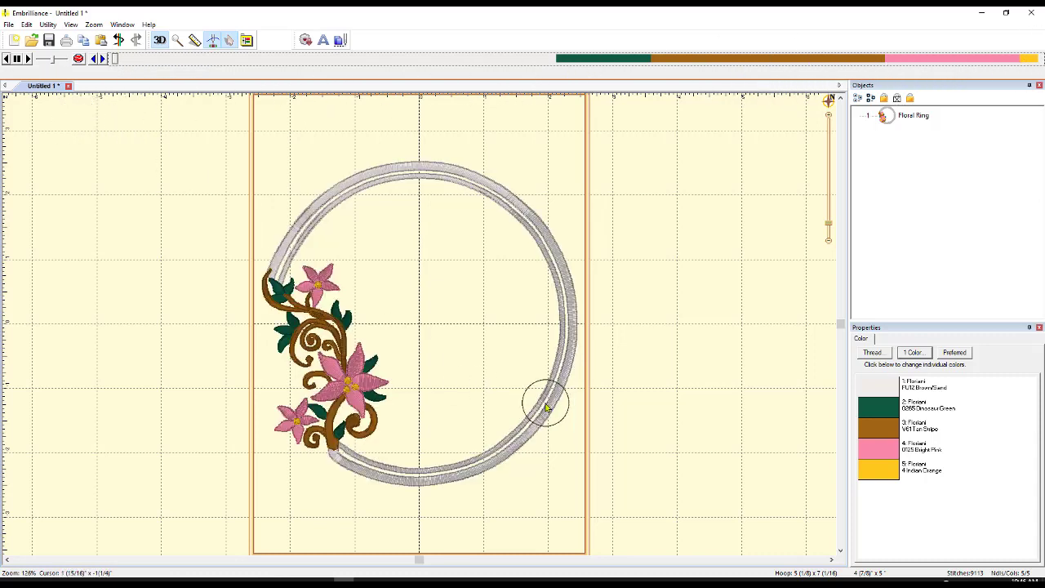
Close Preferences unchanged and delete the Floral Ring from the page
click(247, 43)
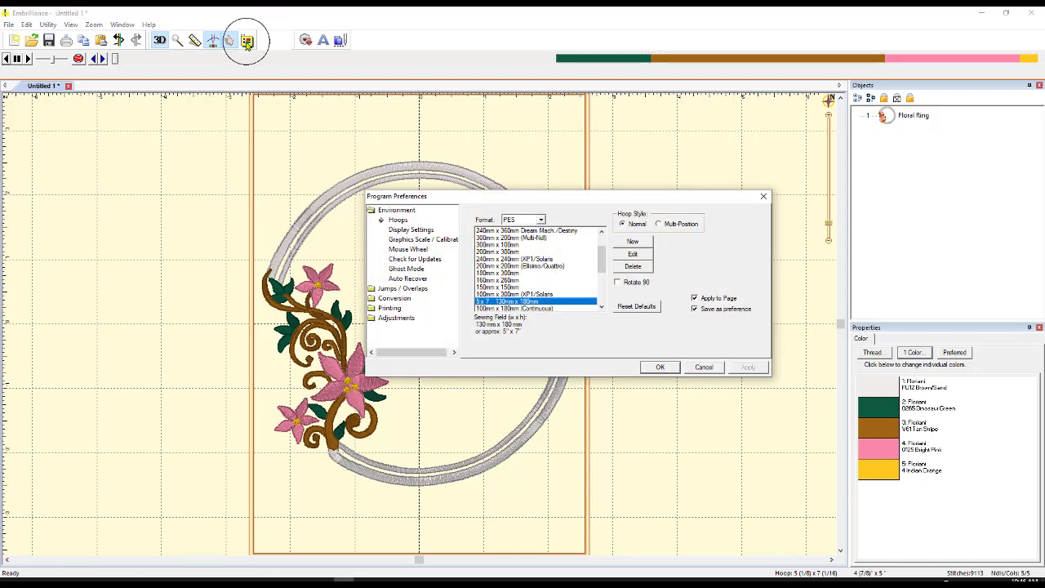
click(763, 199)
click(890, 119)
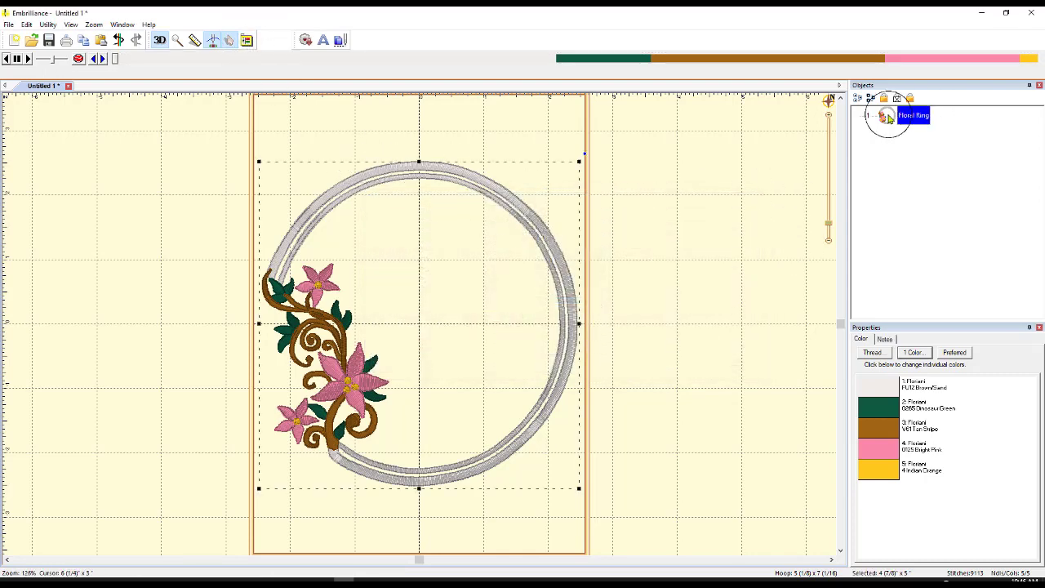
key(Delete)
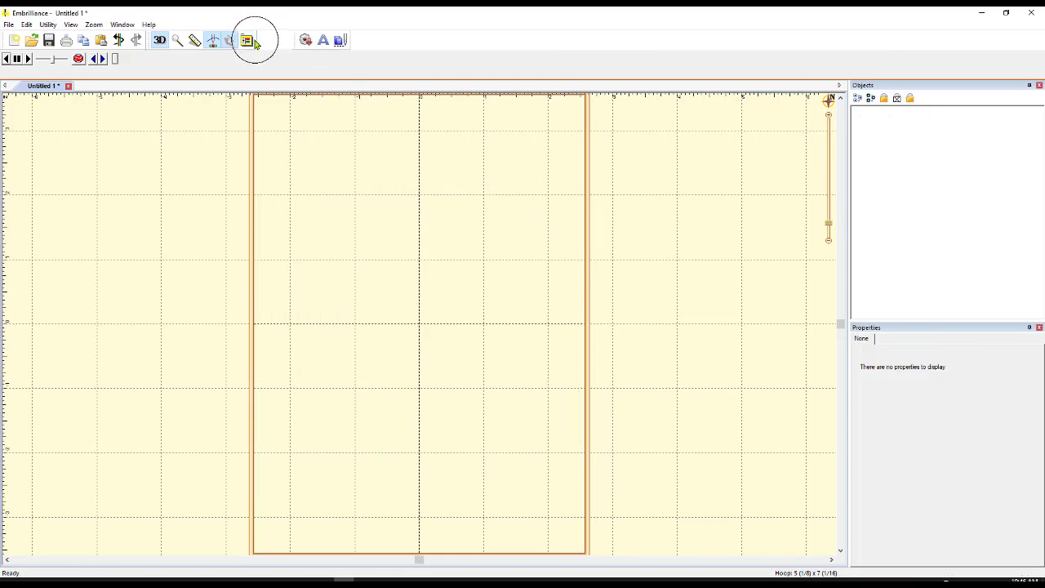
Reopen the design Library, continuing past the serial number prompt
click(306, 40)
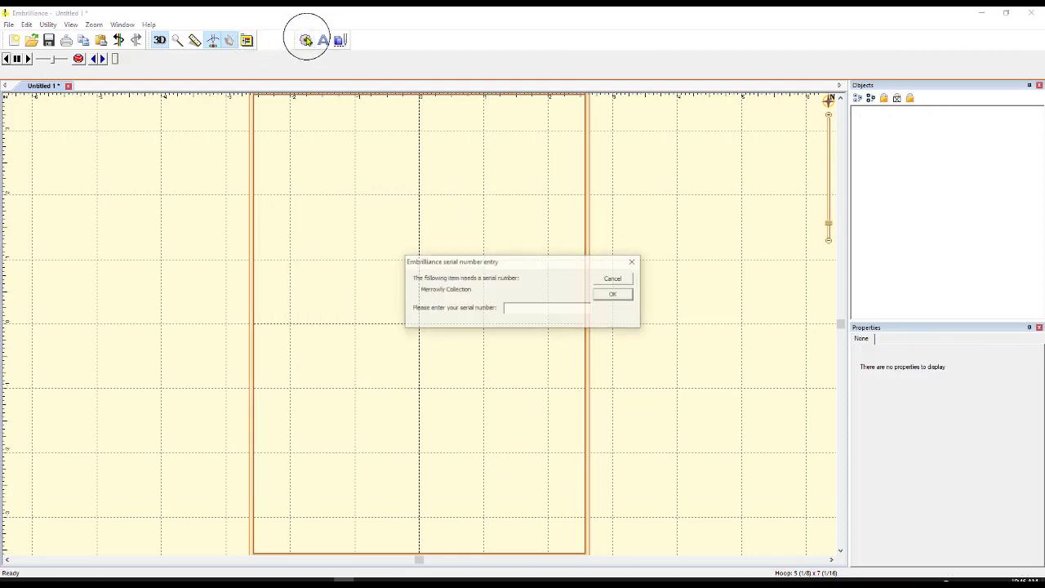
click(612, 281)
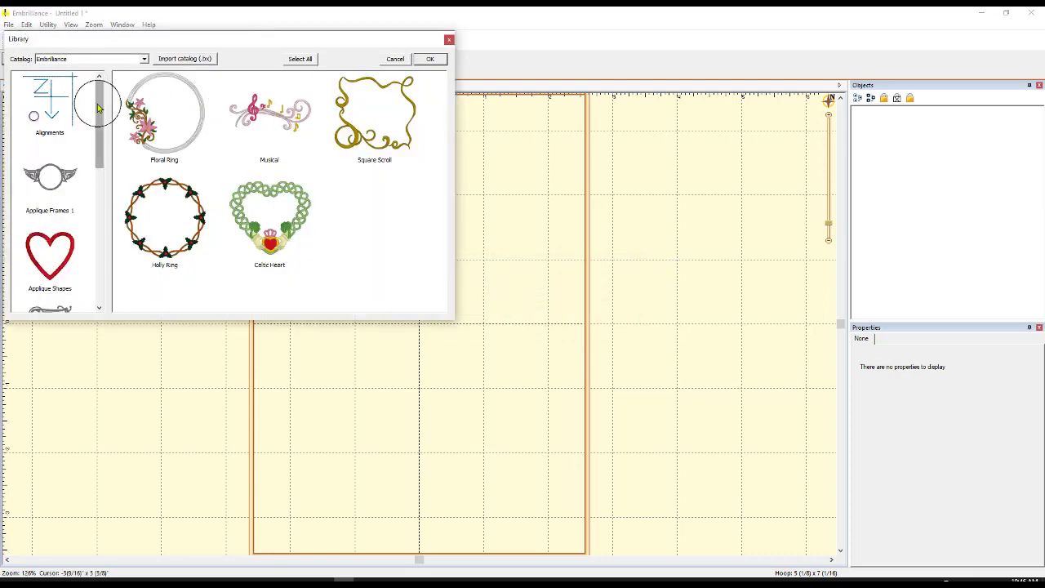
drag(98, 100, 126, 51)
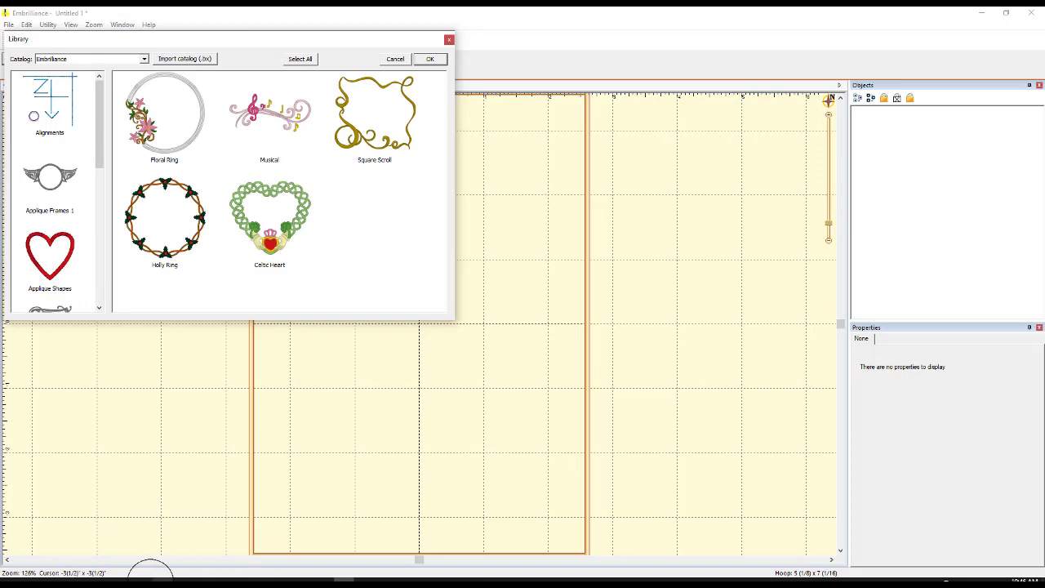
mouse_move(139, 571)
click(157, 539)
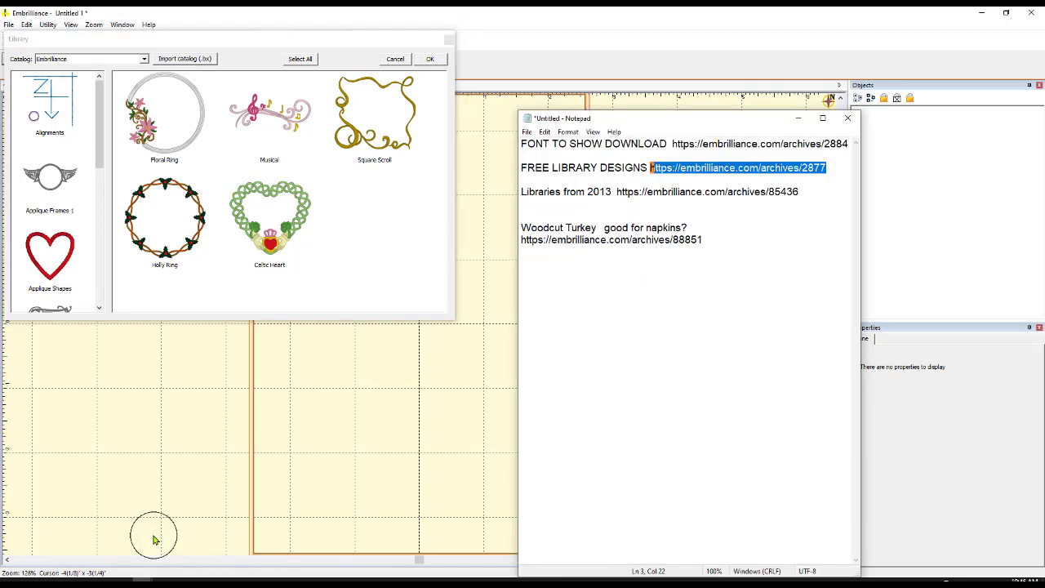
drag(619, 128, 599, 51)
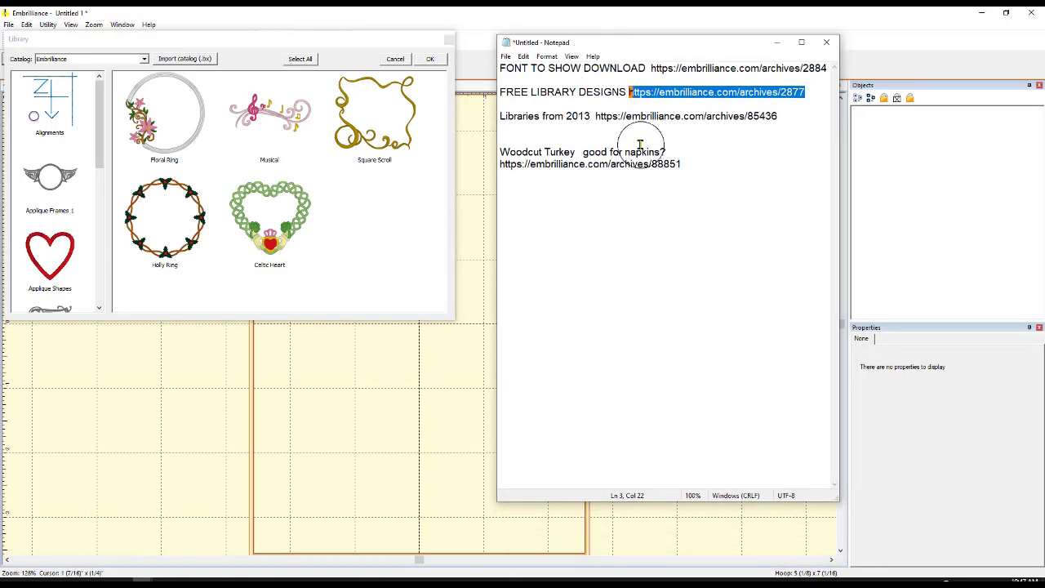
click(615, 245)
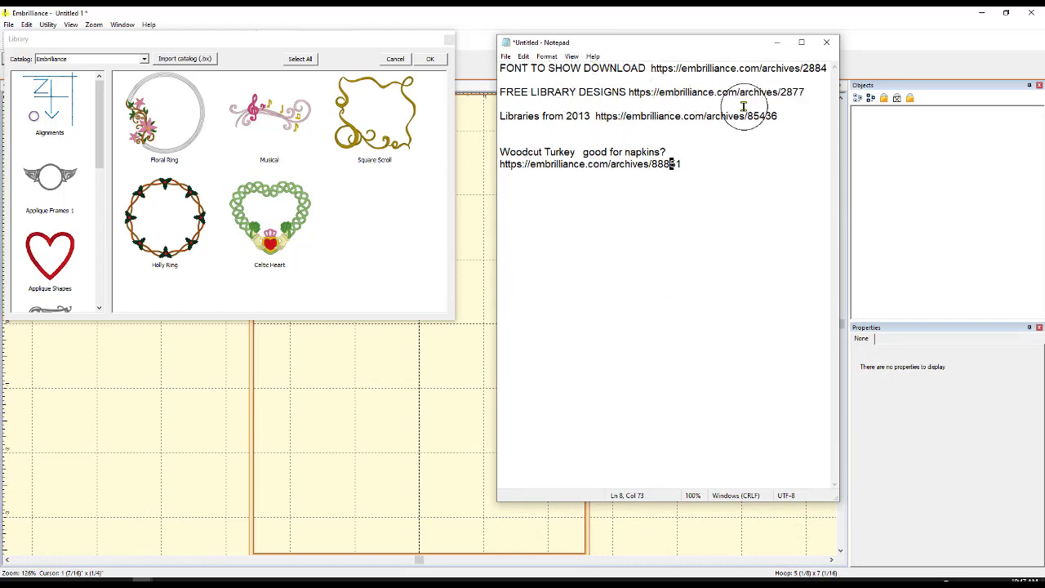
drag(807, 89, 631, 92)
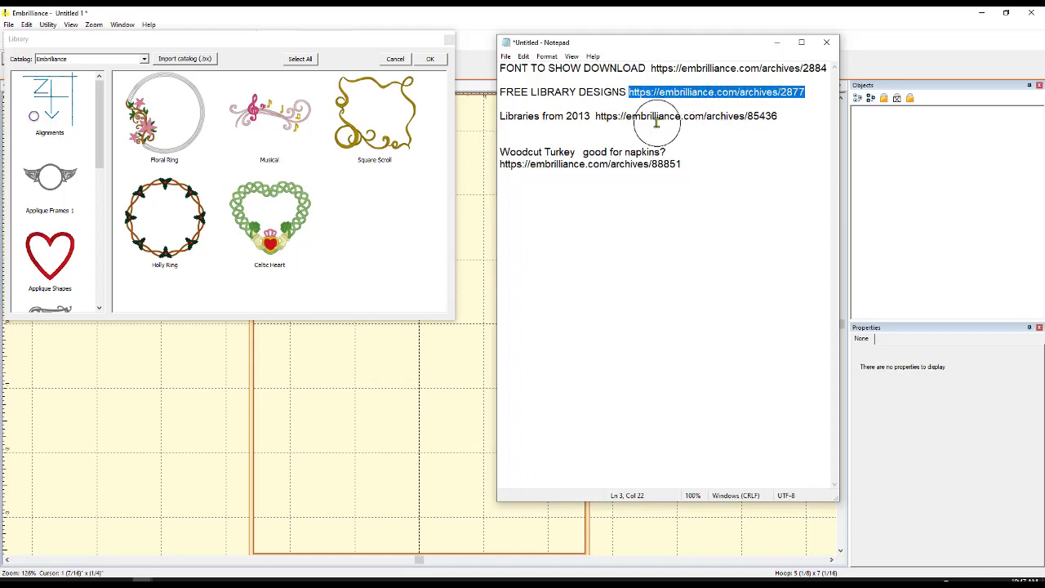
right_click(659, 92)
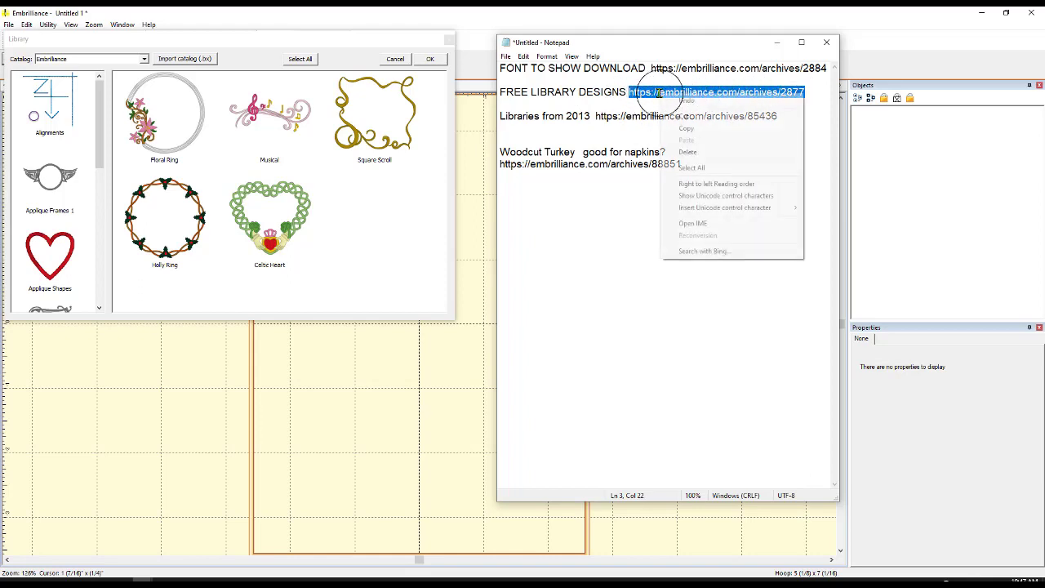
click(685, 129)
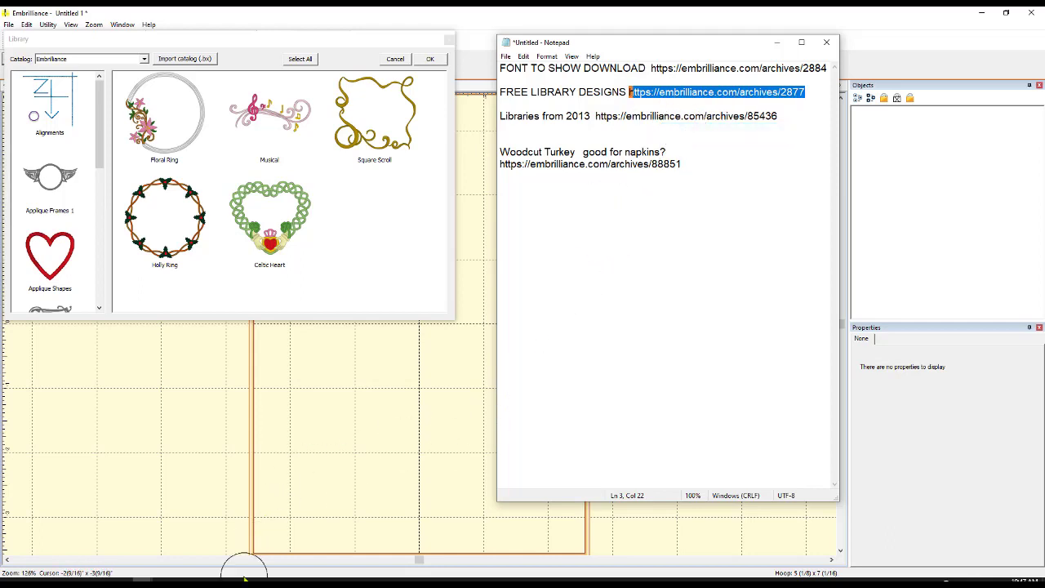
In Chrome, scroll the 2018 Free Designs in a Library post down to the zipped BX file link
click(277, 571)
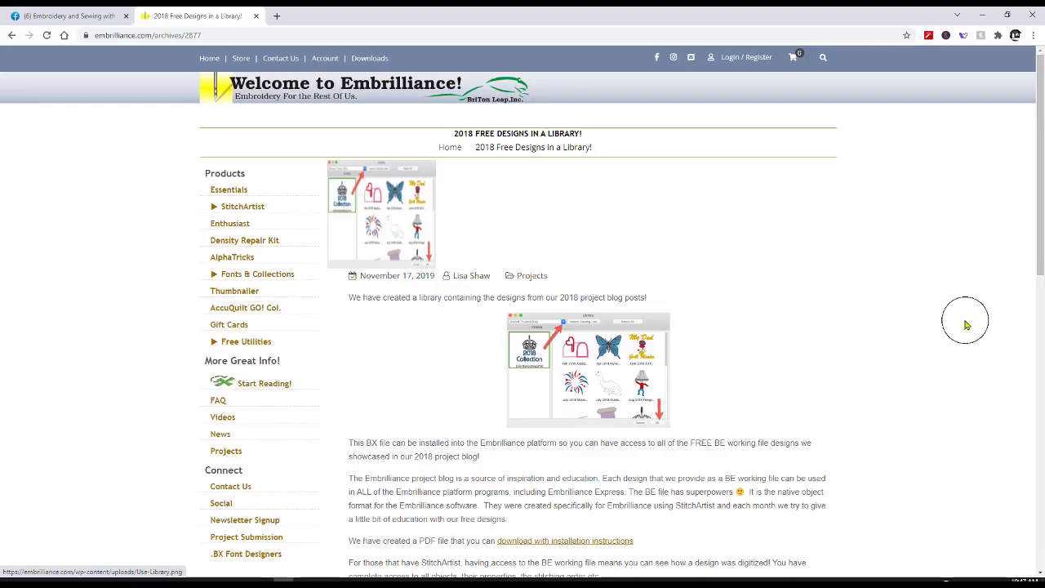
click(235, 33)
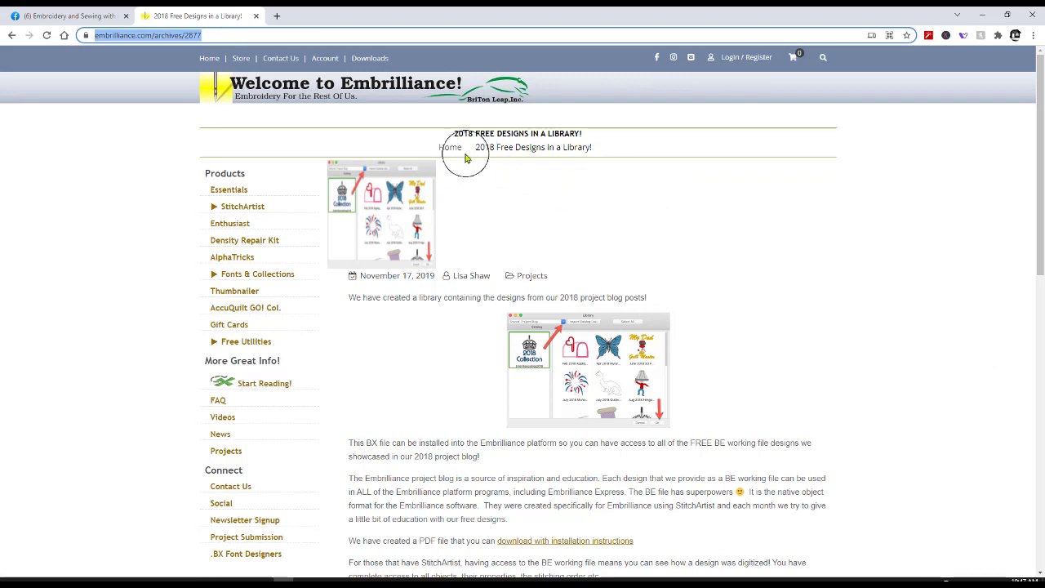
drag(452, 136, 614, 144)
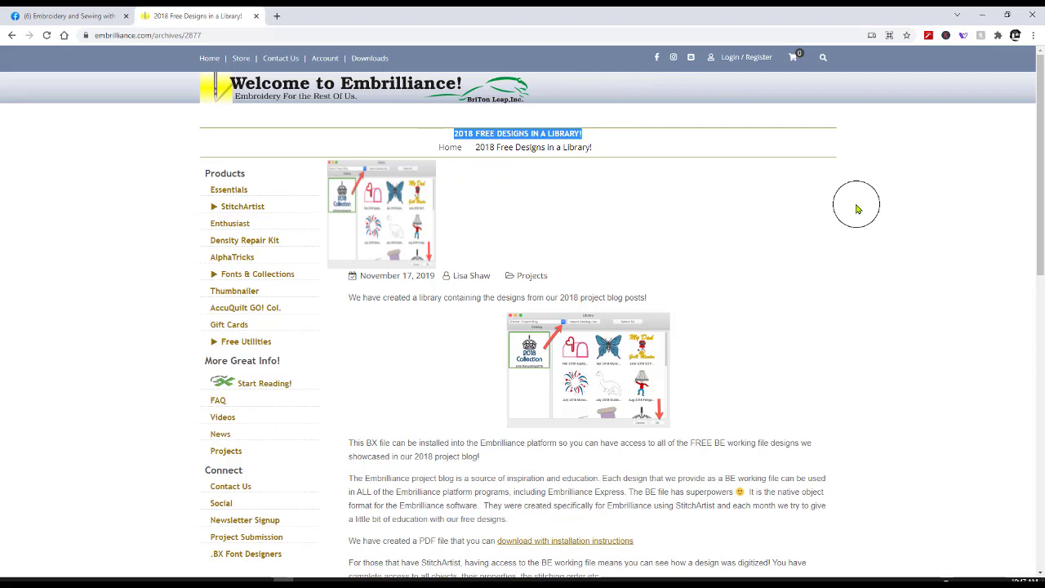
scroll(674, 287, down, 1)
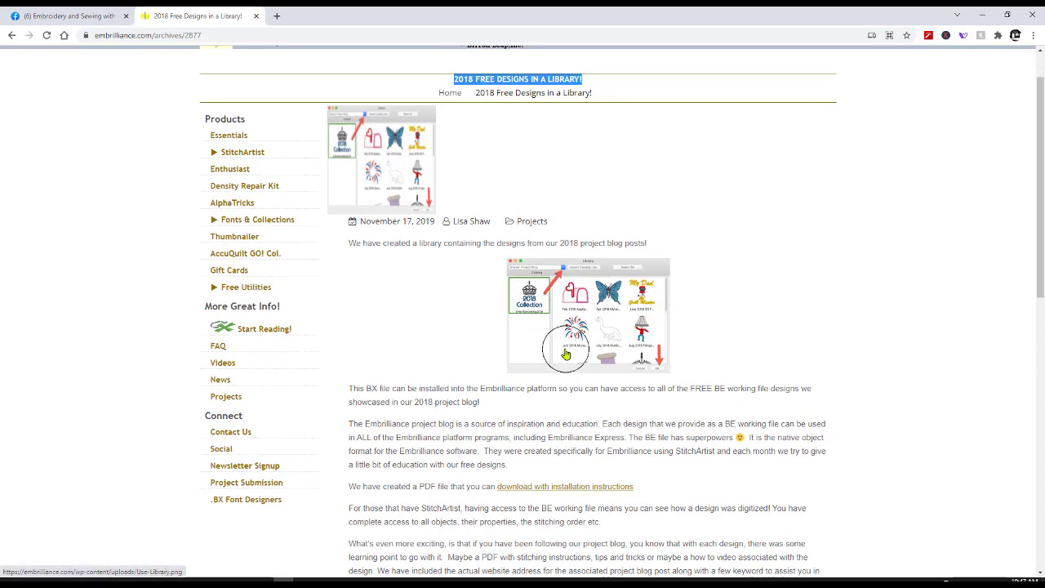
scroll(743, 265, down, 1)
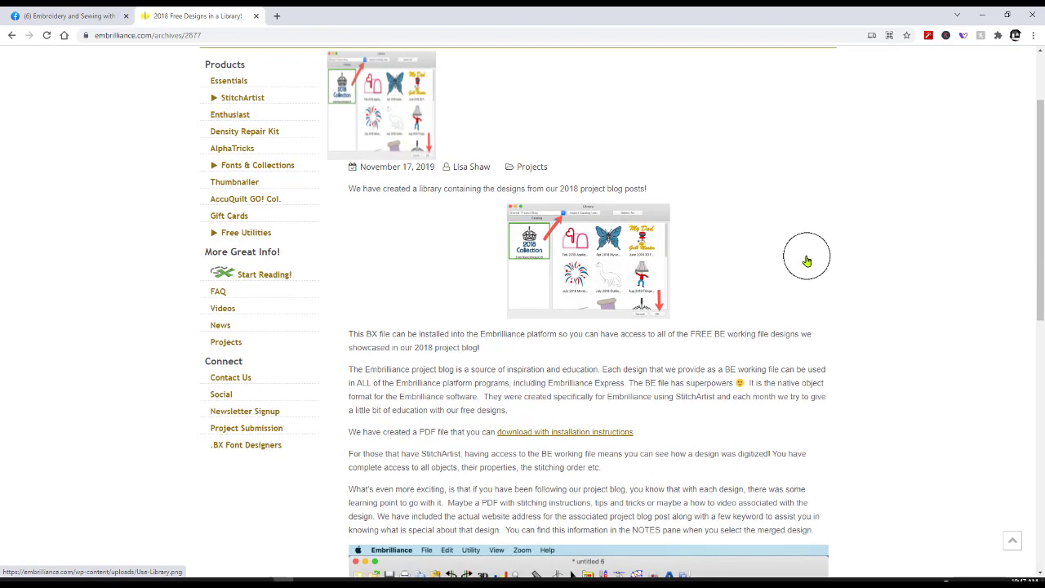
scroll(806, 259, down, 5)
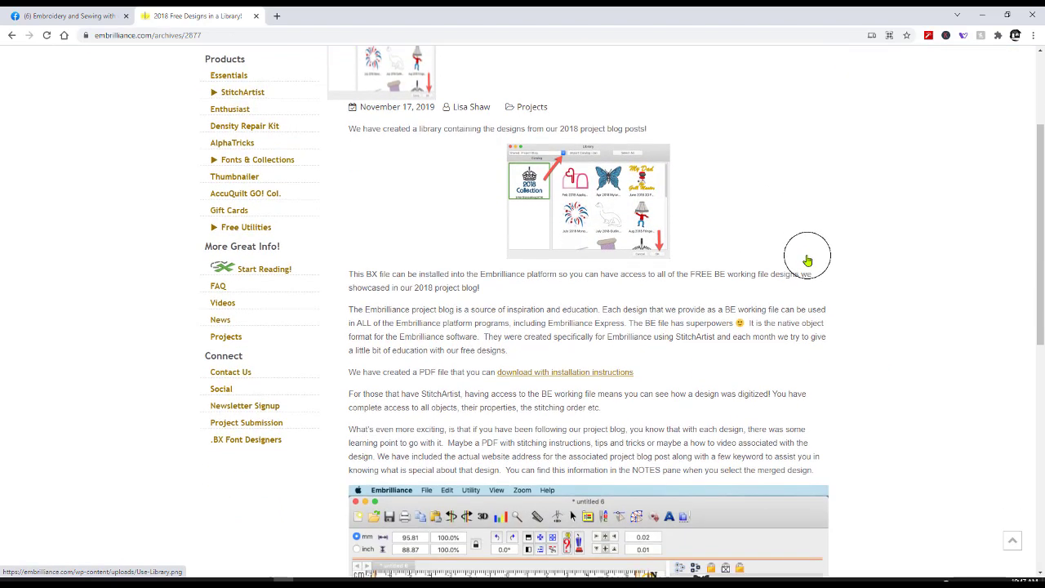
scroll(807, 260, down, 1)
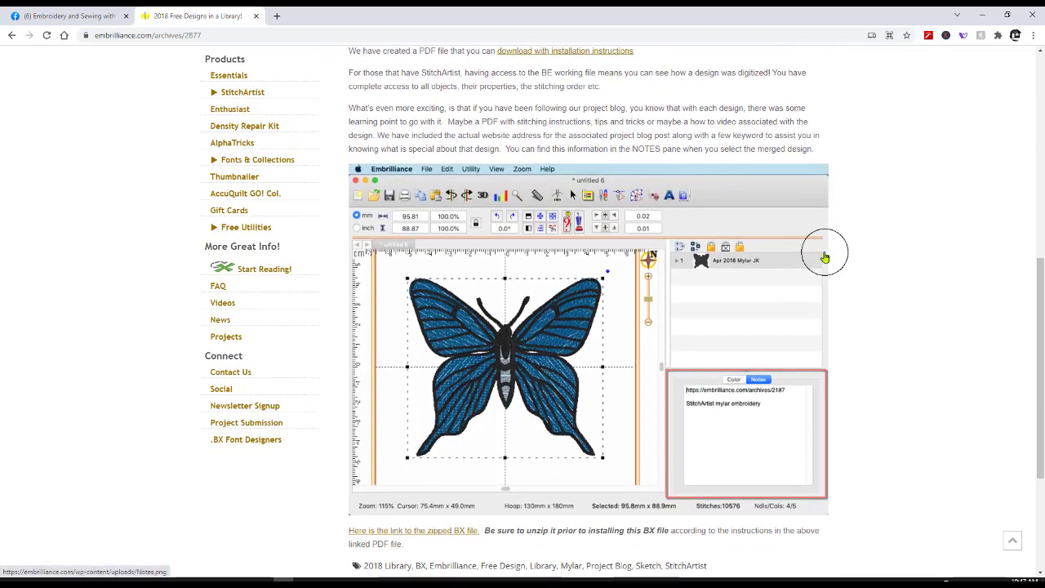
scroll(850, 250, down, 3)
scroll(848, 250, down, 1)
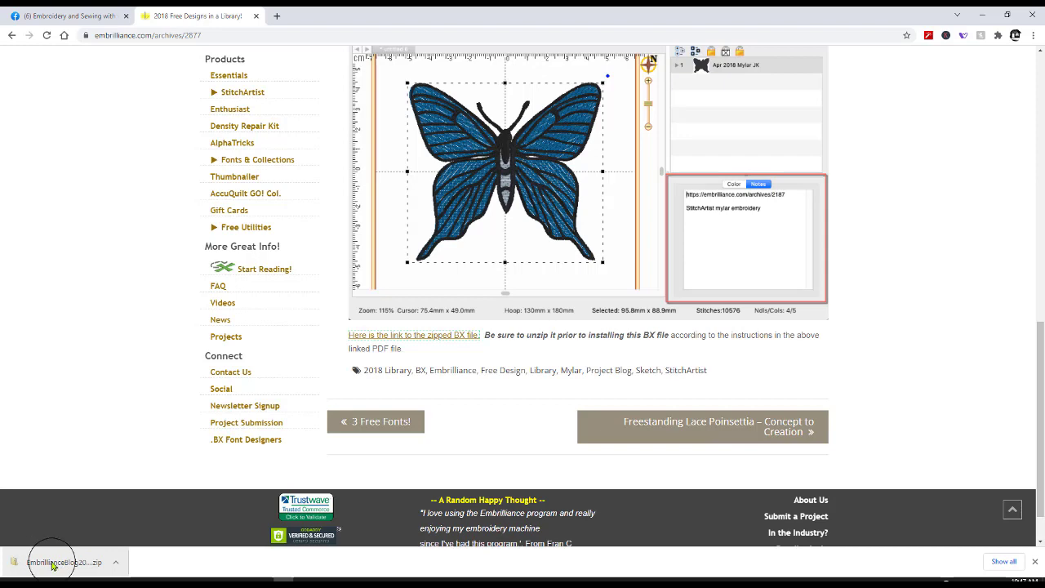
Extract EmbrillianceBlog2018.zip into its own folder under Downloads
click(52, 564)
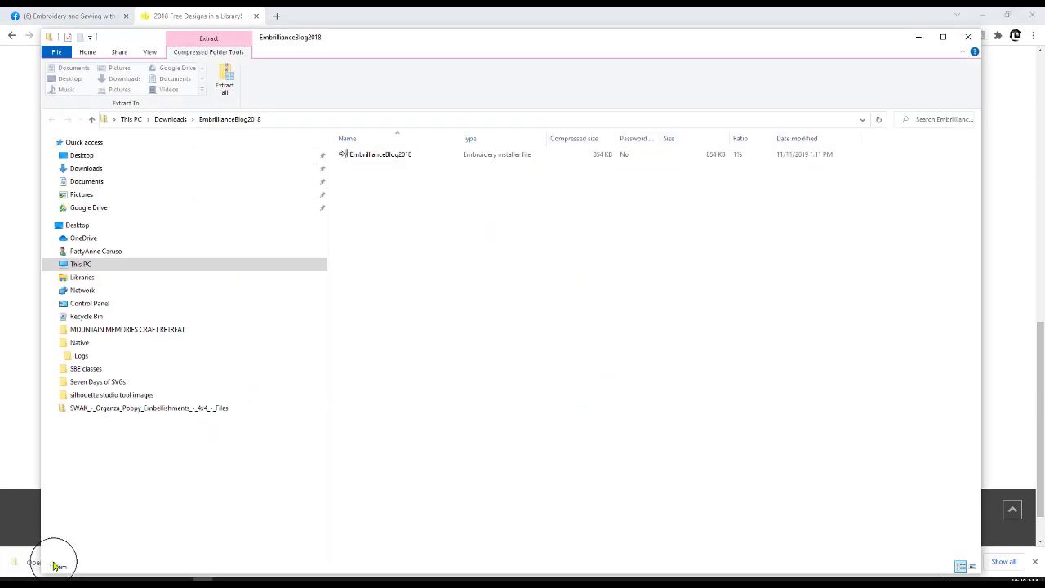
click(384, 159)
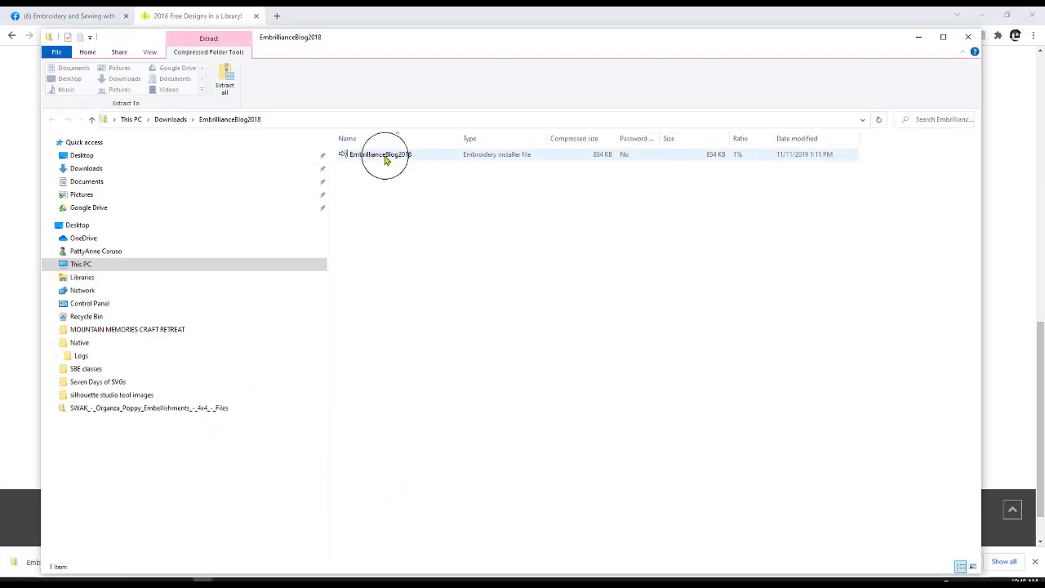
click(227, 83)
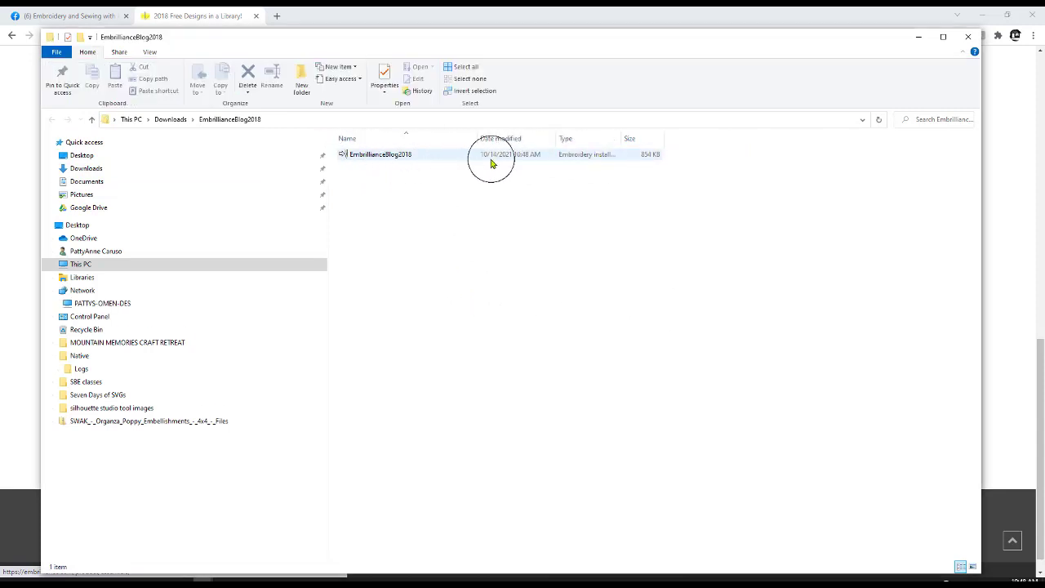
Minimize Chrome and Notepad, and close the zip window and leftover extraction dialog
click(898, 14)
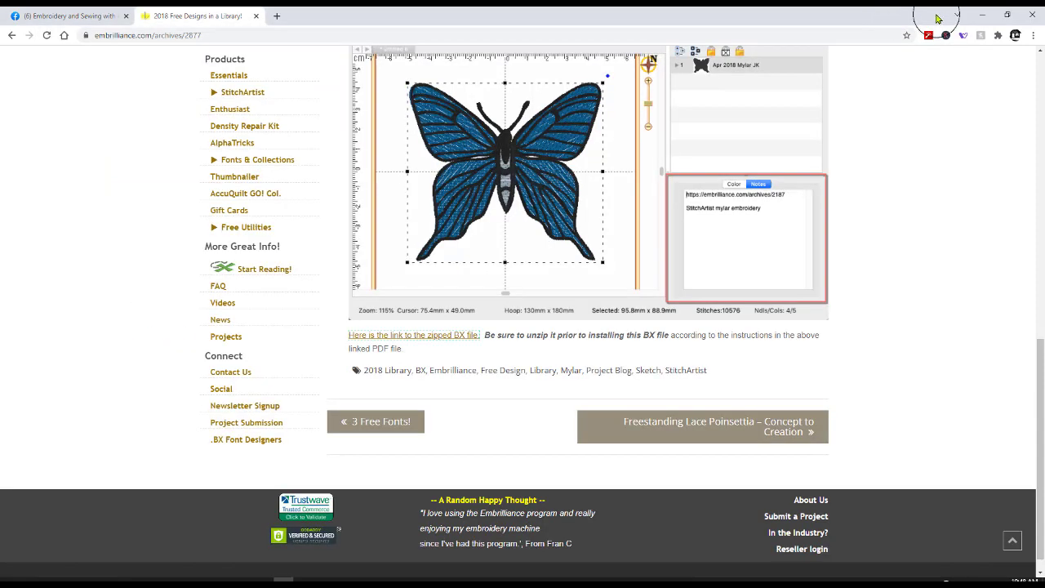
click(982, 15)
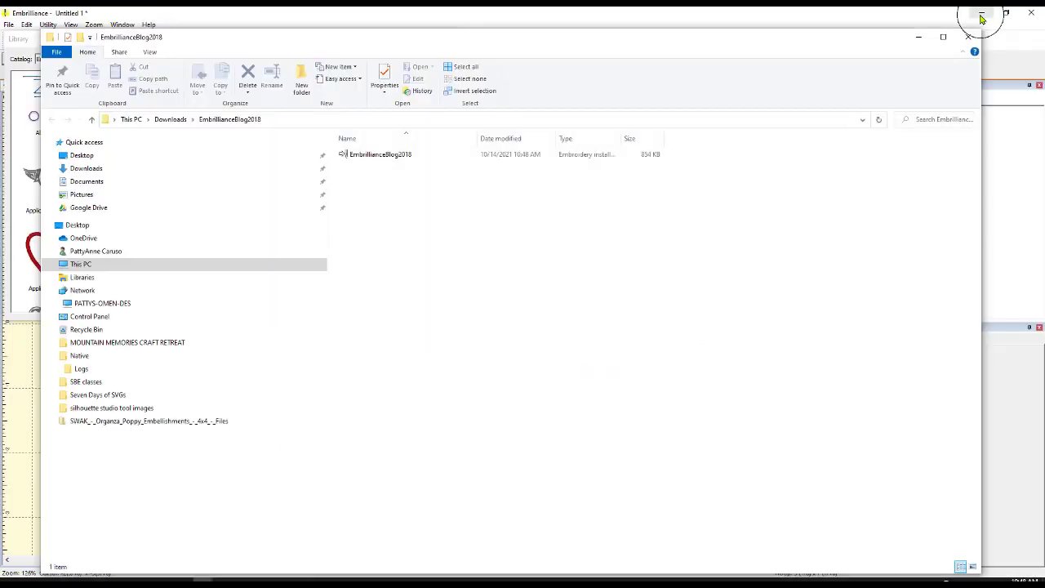
drag(829, 47, 832, 162)
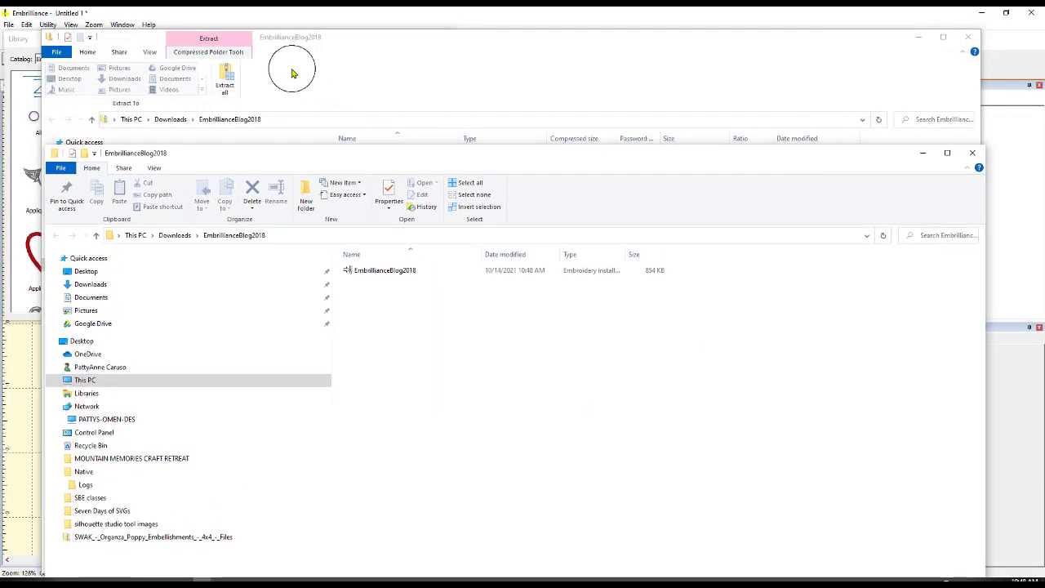
click(968, 38)
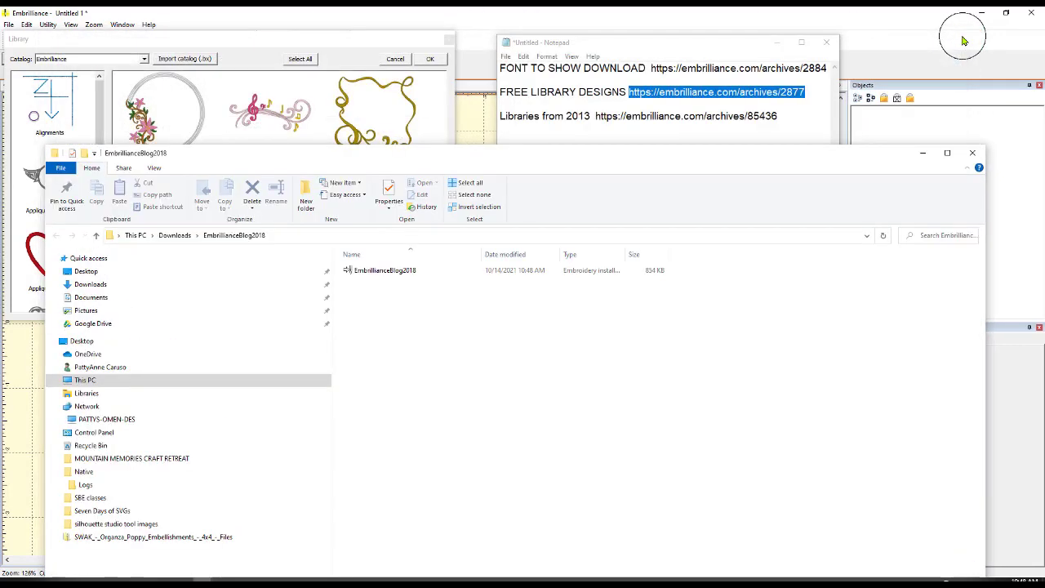
click(778, 42)
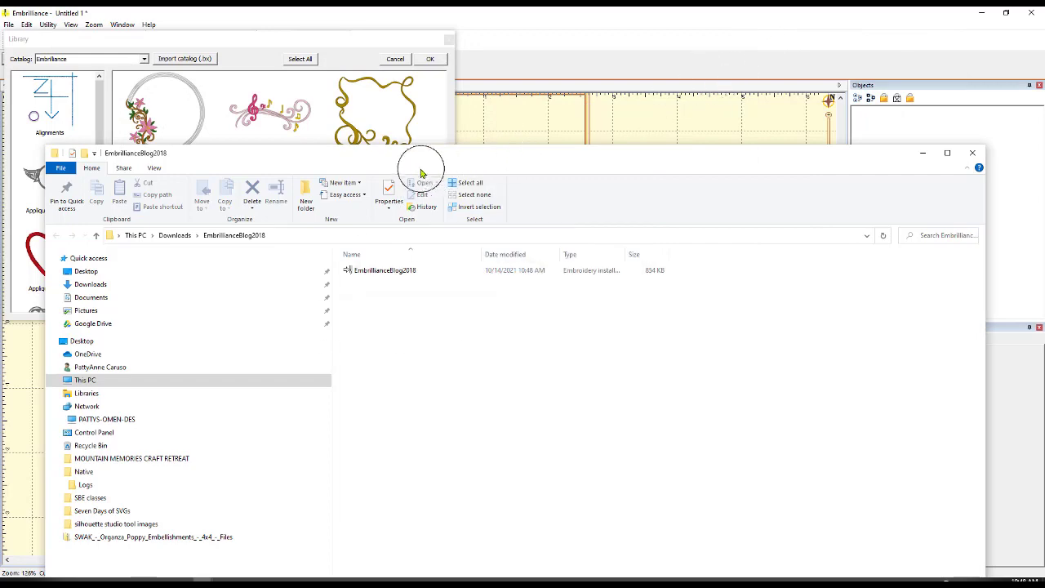
drag(409, 162, 874, 109)
click(490, 174)
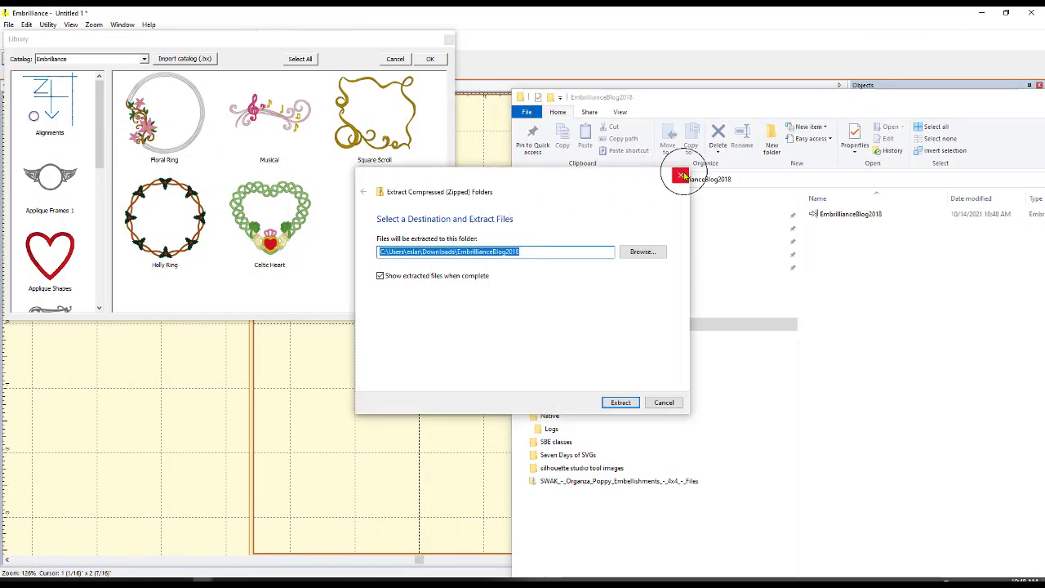
drag(432, 181, 320, 162)
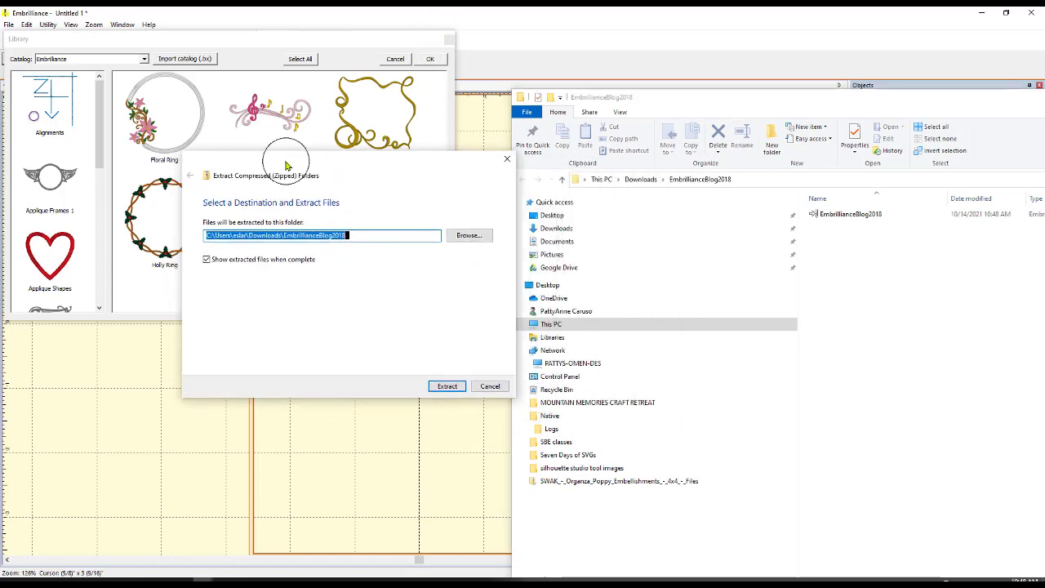
click(505, 158)
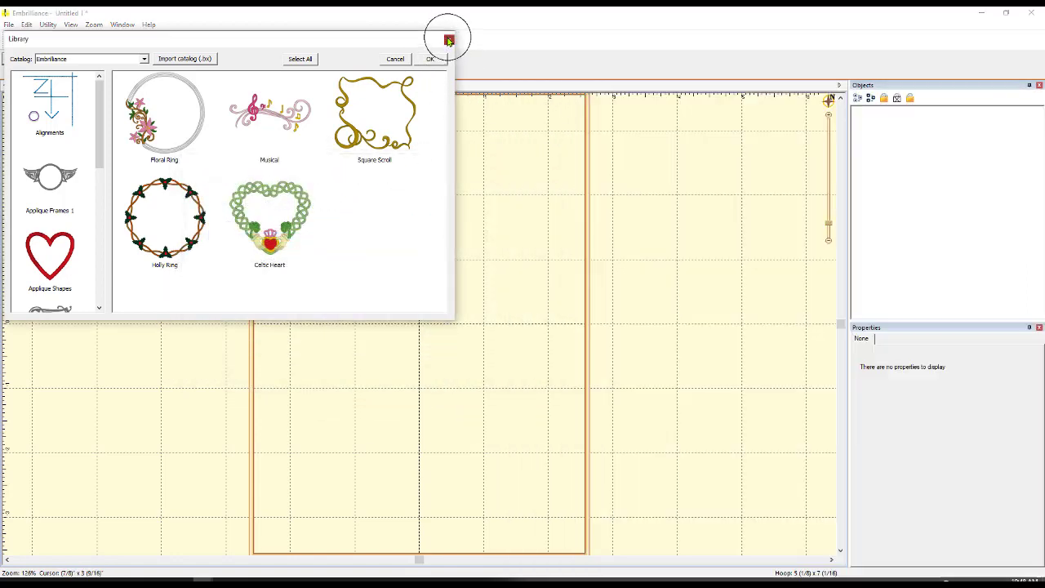
Drag the EmbrillianceBlog2018 installer from Explorer onto the Embrilliance canvas to install it
click(449, 40)
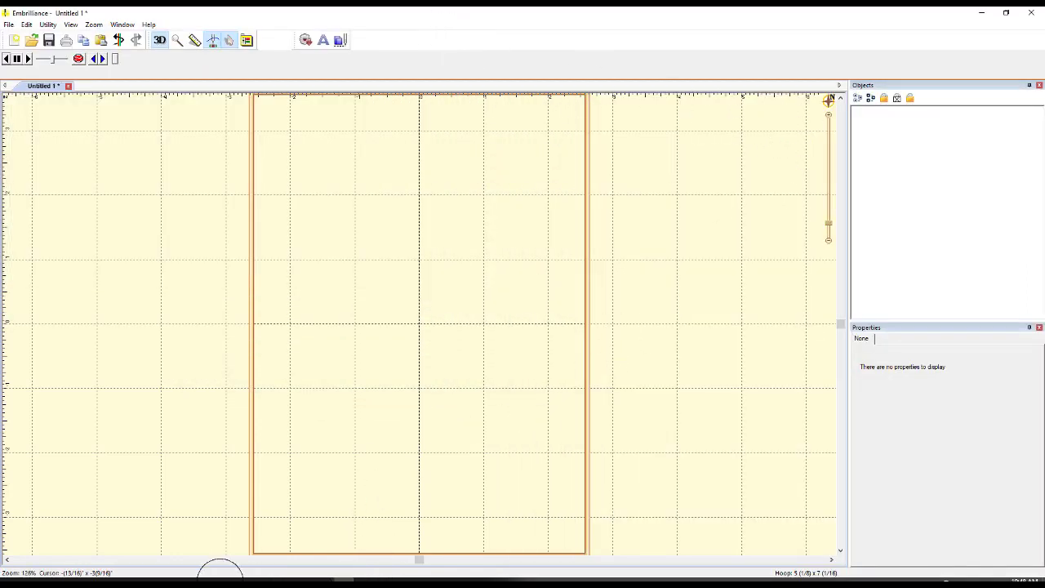
click(219, 571)
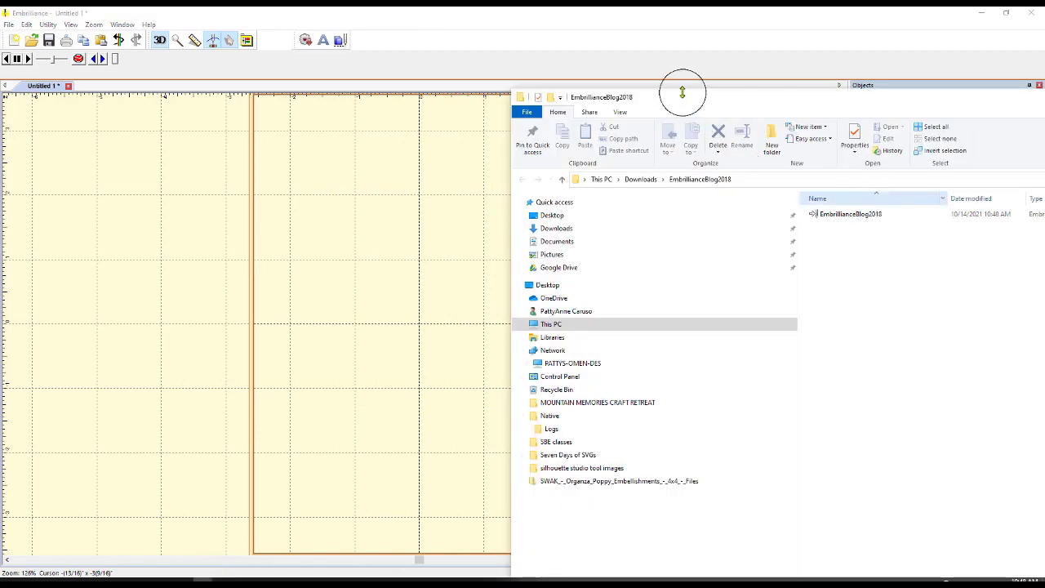
click(856, 216)
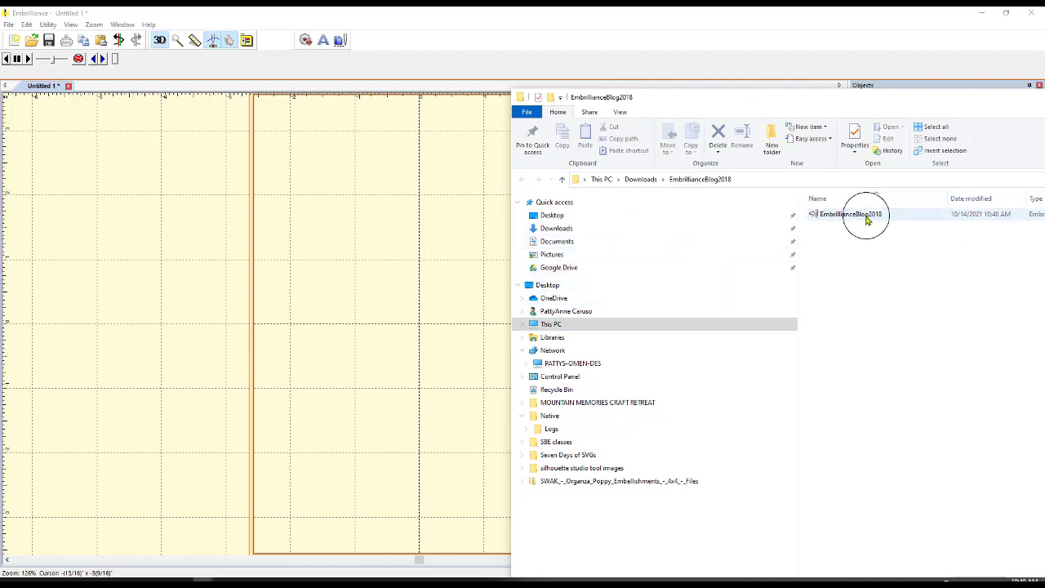
drag(863, 215, 345, 229)
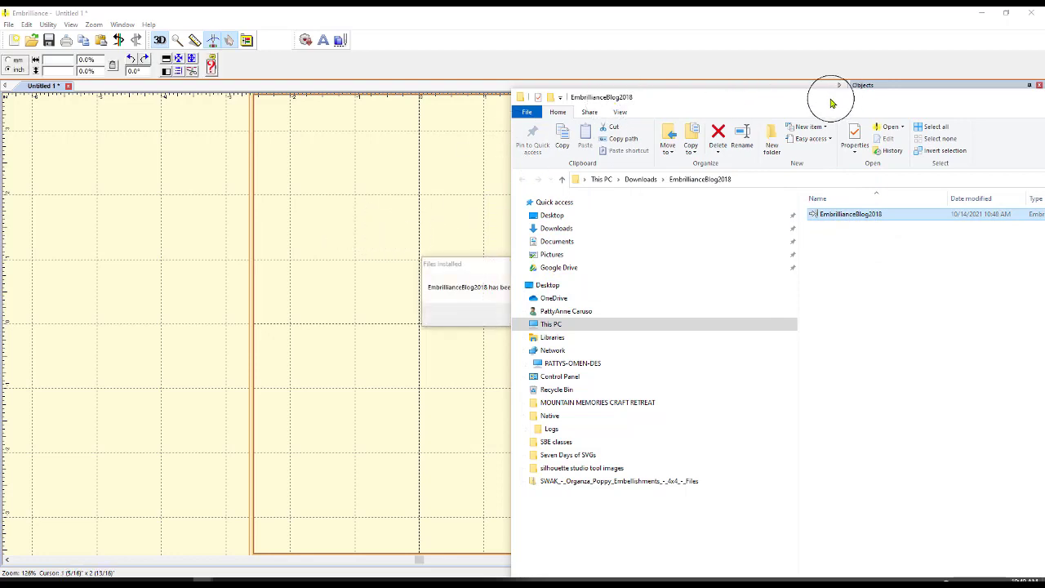
Close the folder window and dismiss the Files Installed confirmation
drag(825, 98, 595, 105)
drag(911, 113, 661, 109)
click(956, 105)
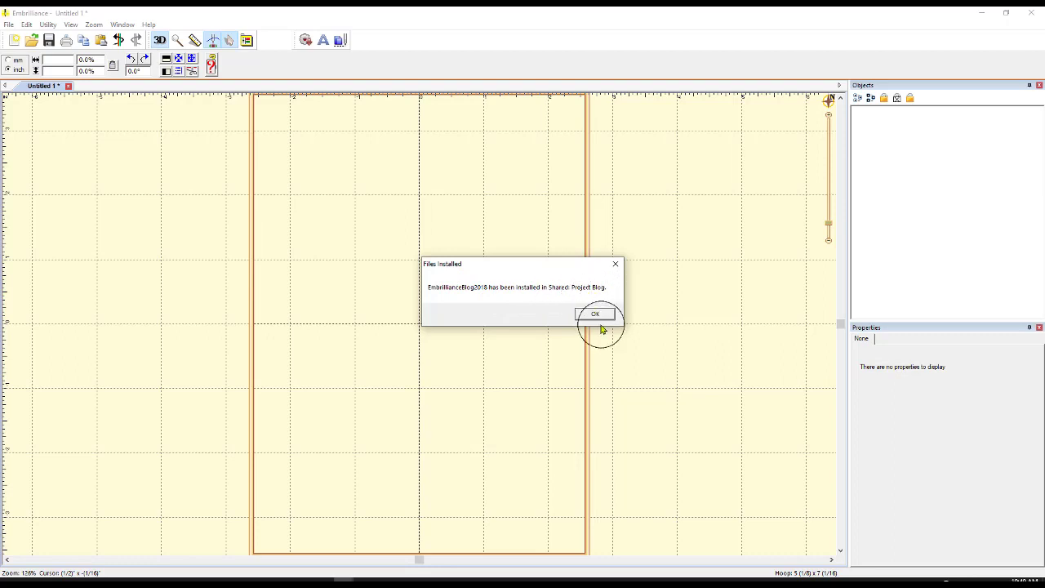
click(595, 314)
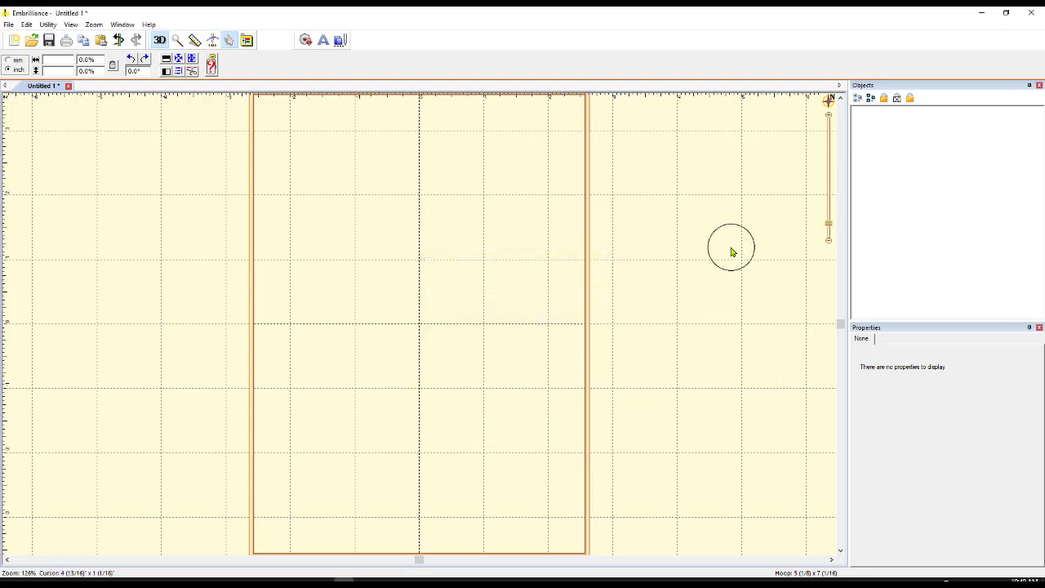
Open the merge Library on the Shared: Project Blog catalog and enlarge its window
click(306, 42)
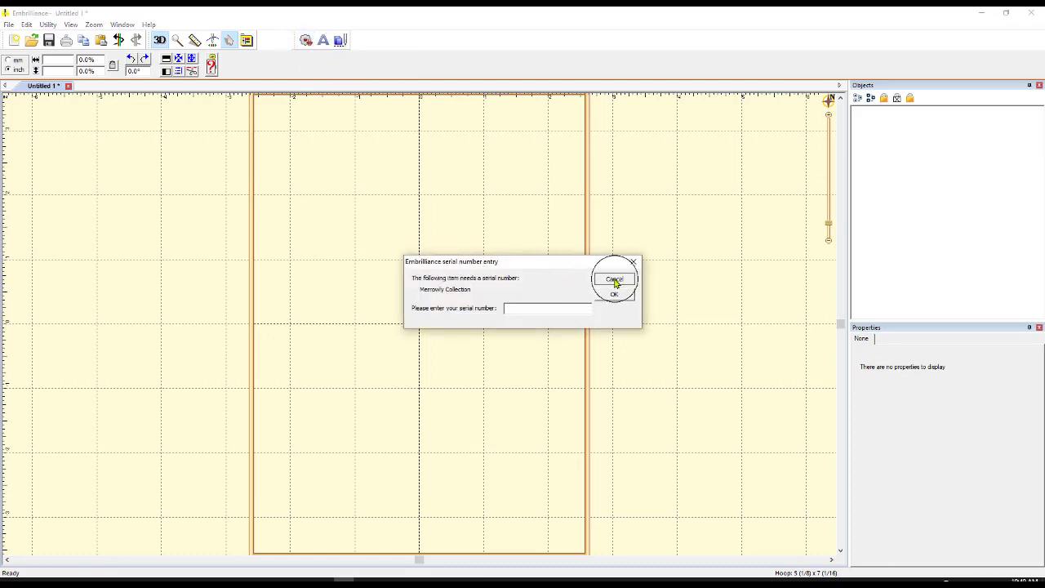
click(616, 283)
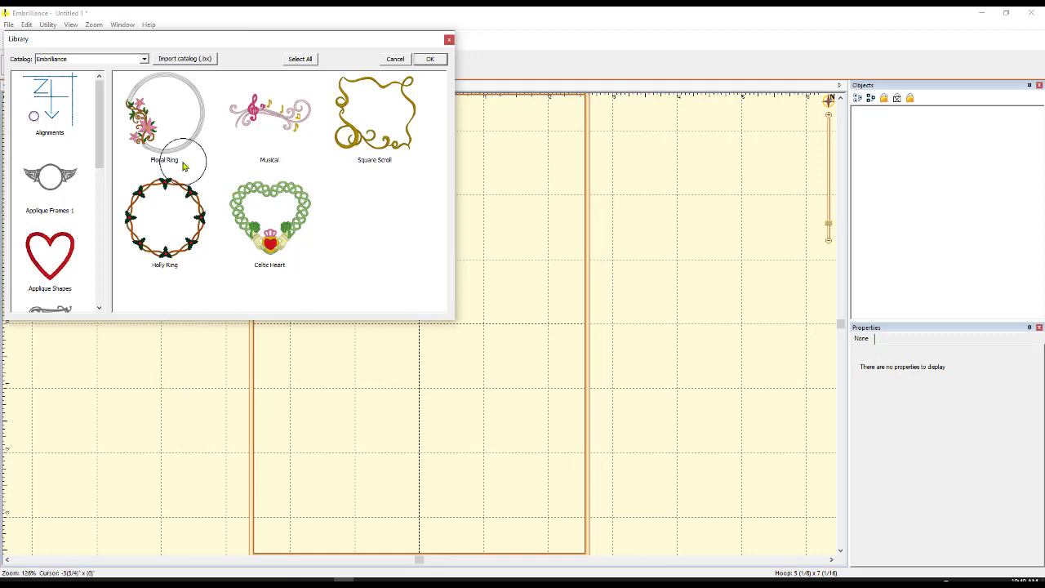
click(144, 61)
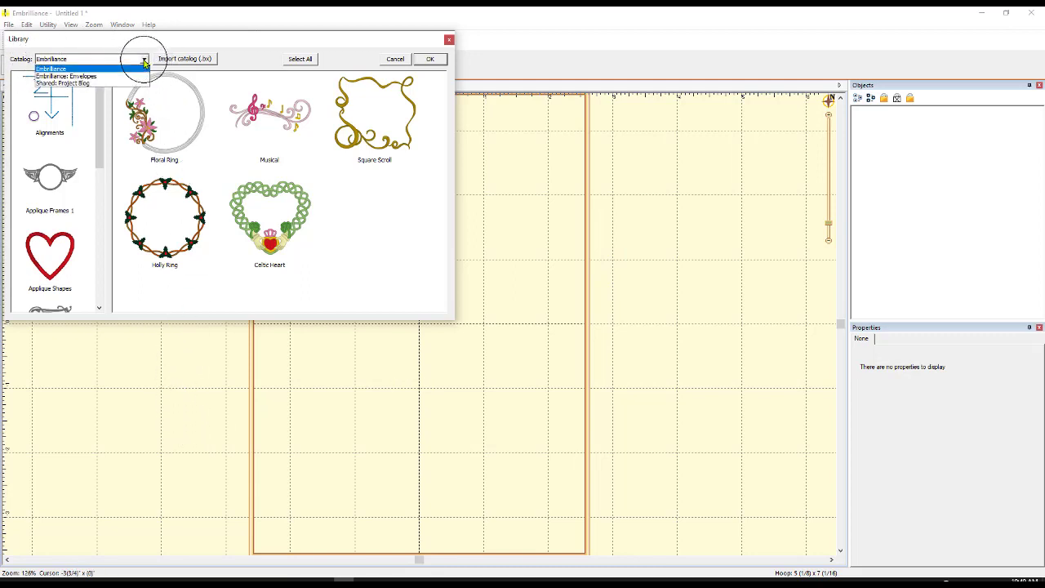
click(86, 85)
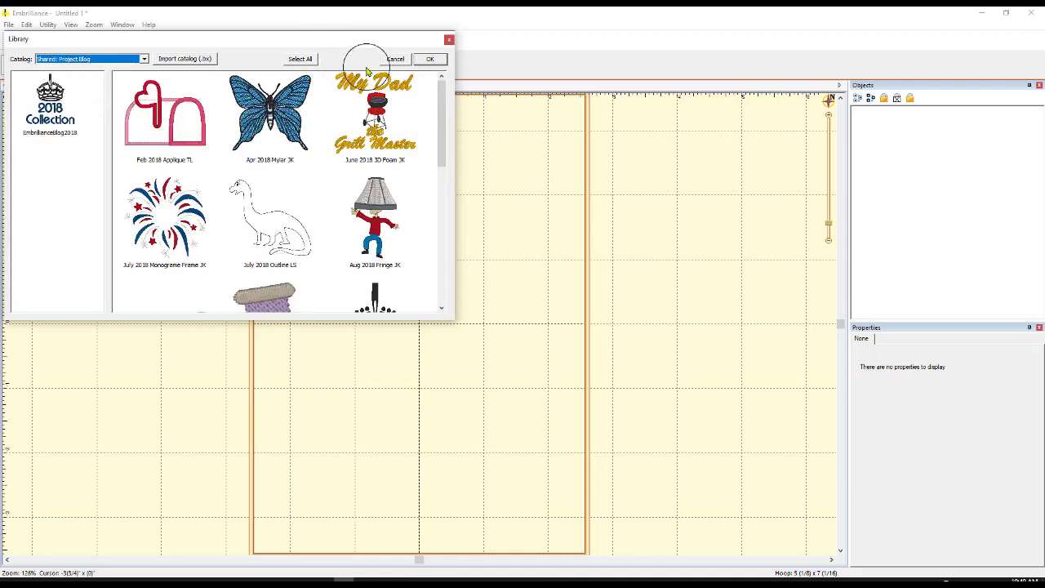
drag(453, 318, 795, 485)
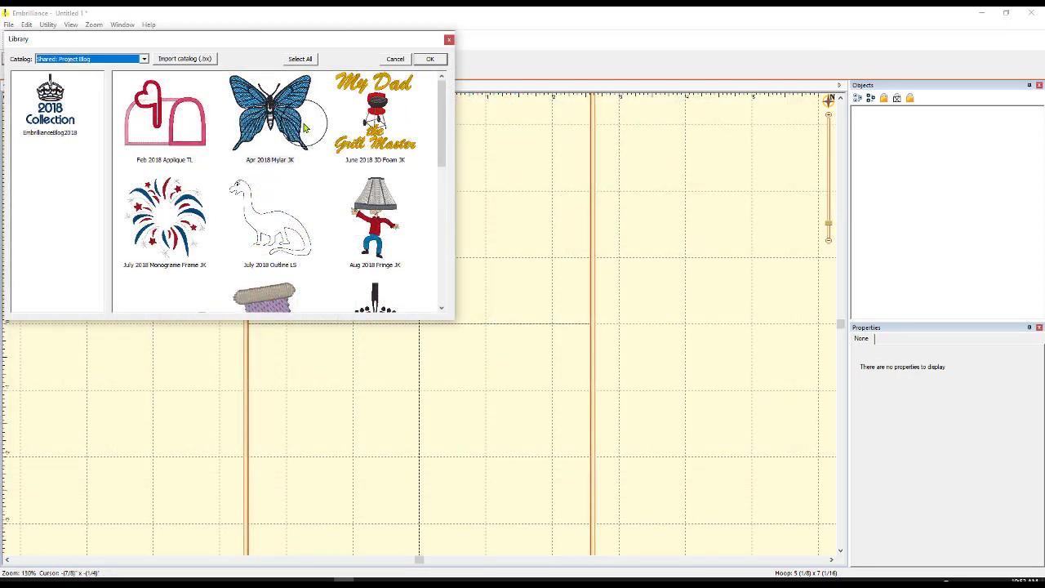
Merge the Apr 2018 Mylar JK butterfly, delete it, then bring the Notepad link list forward
click(303, 128)
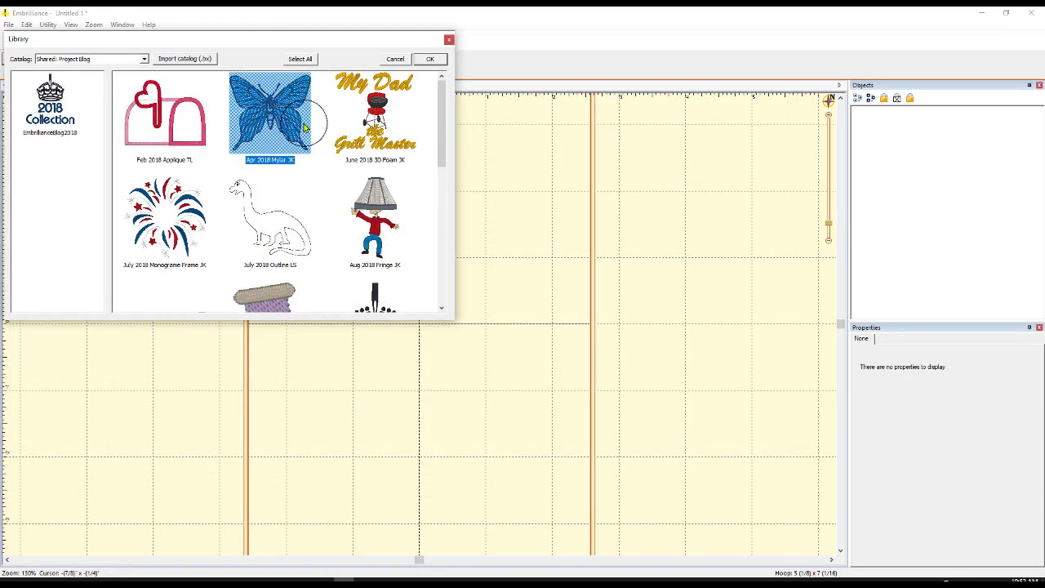
double_click(304, 128)
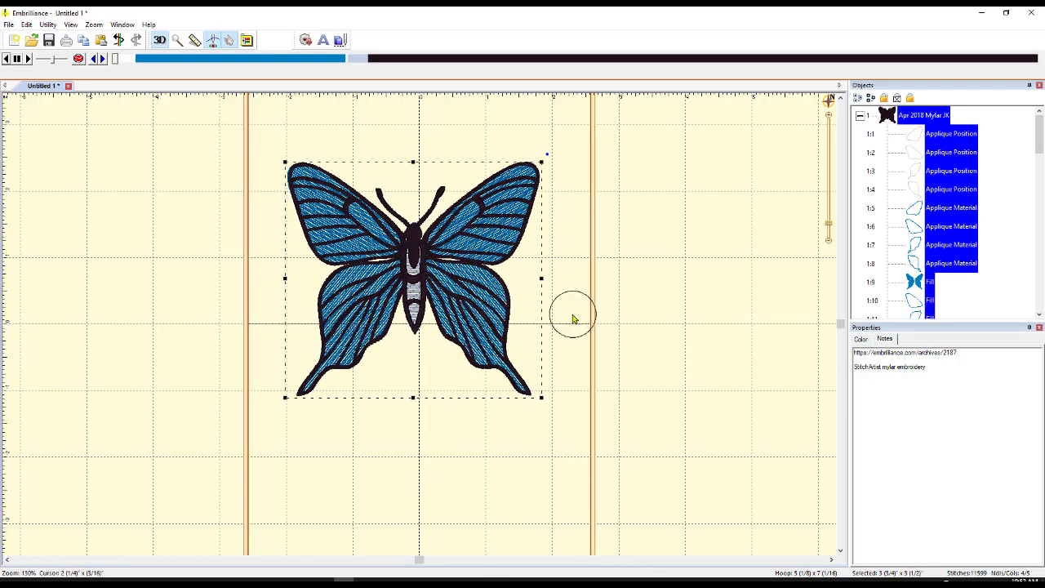
click(870, 164)
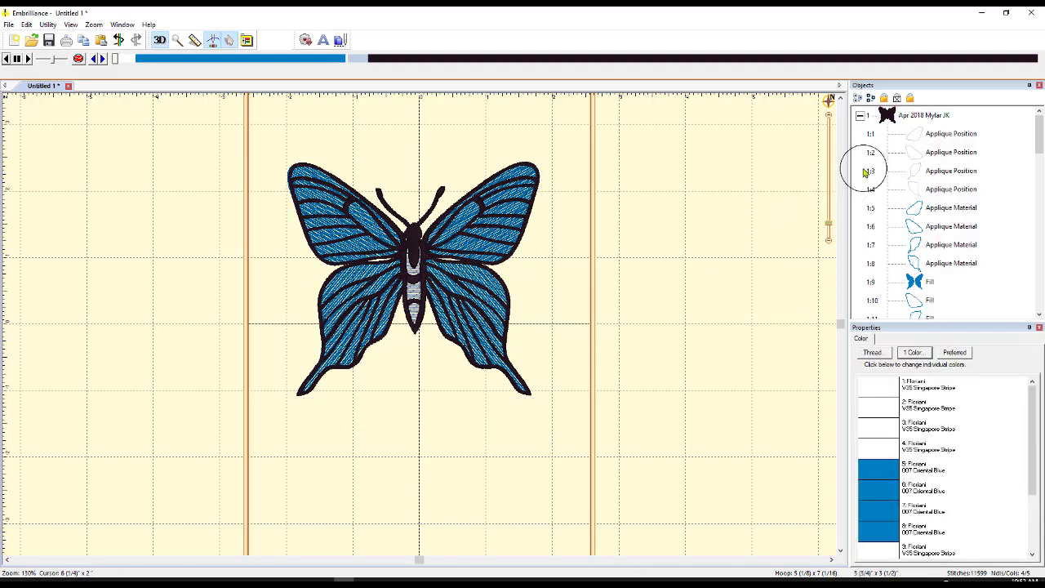
click(861, 117)
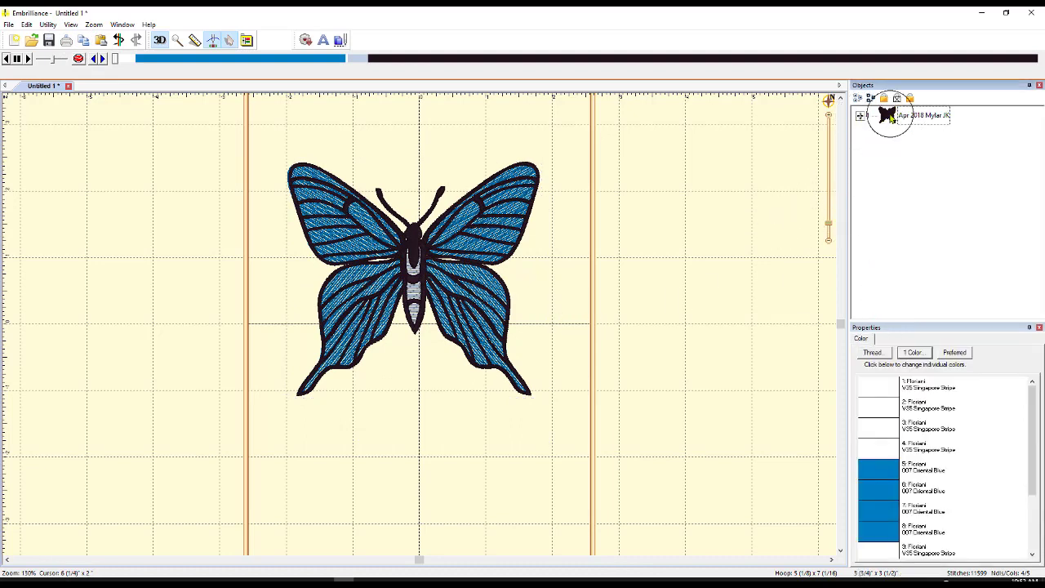
click(890, 117)
key(Delete)
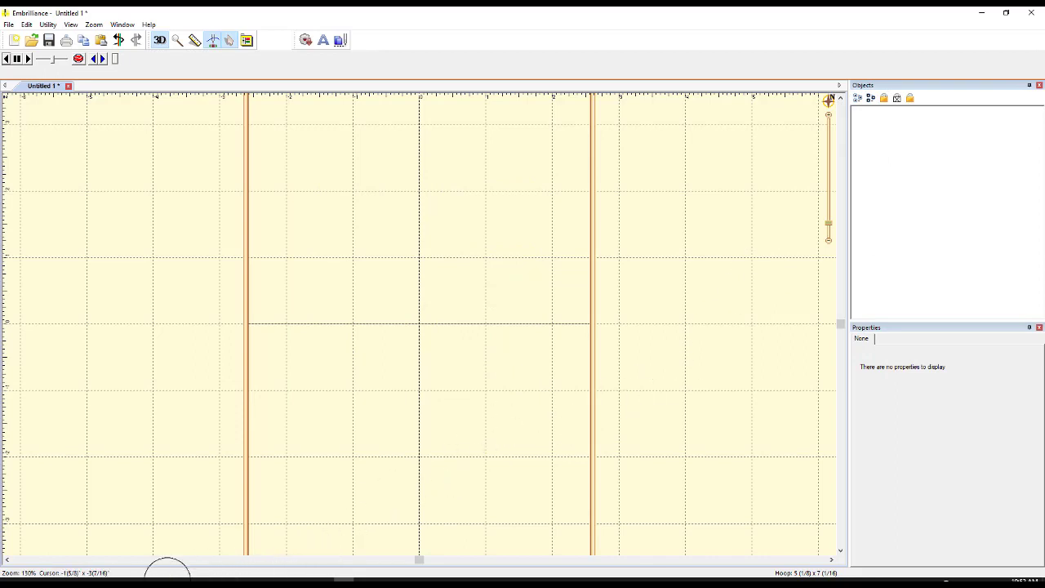
mouse_move(140, 571)
click(172, 560)
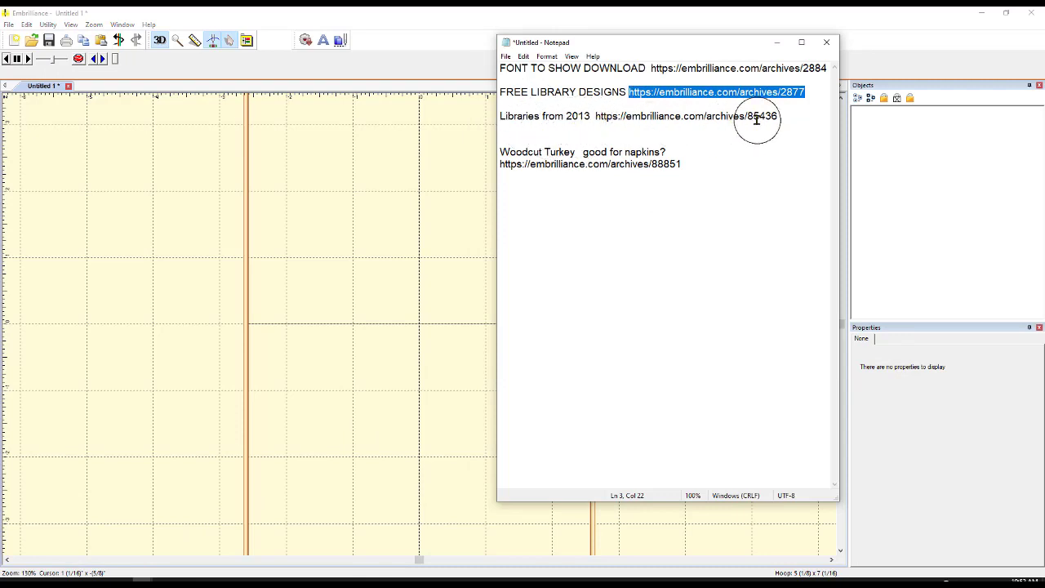
Copy the Libraries from 2013 web address from the notes and switch to Chrome
drag(779, 116, 599, 116)
right_click(597, 117)
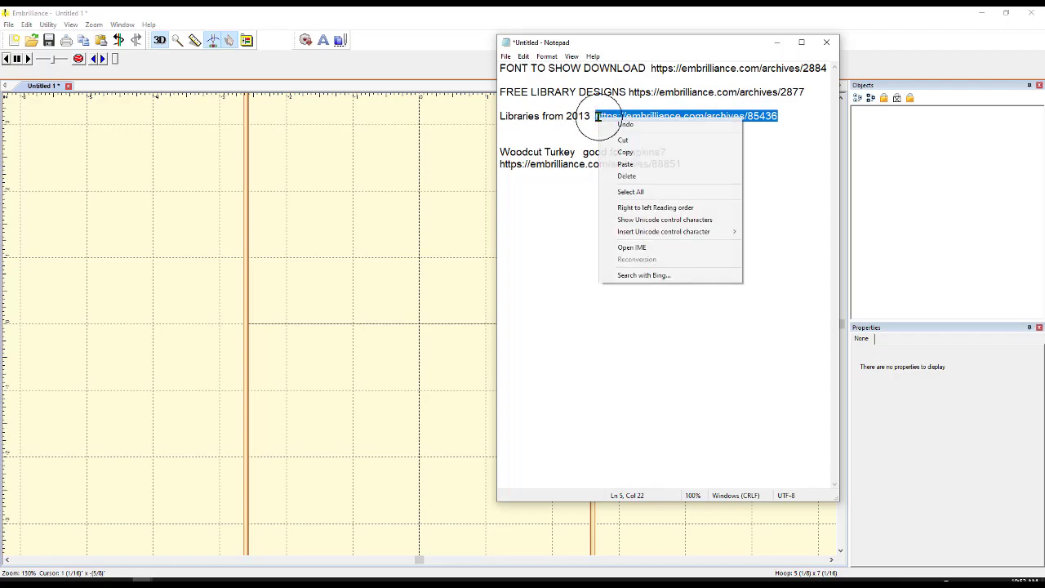
click(641, 151)
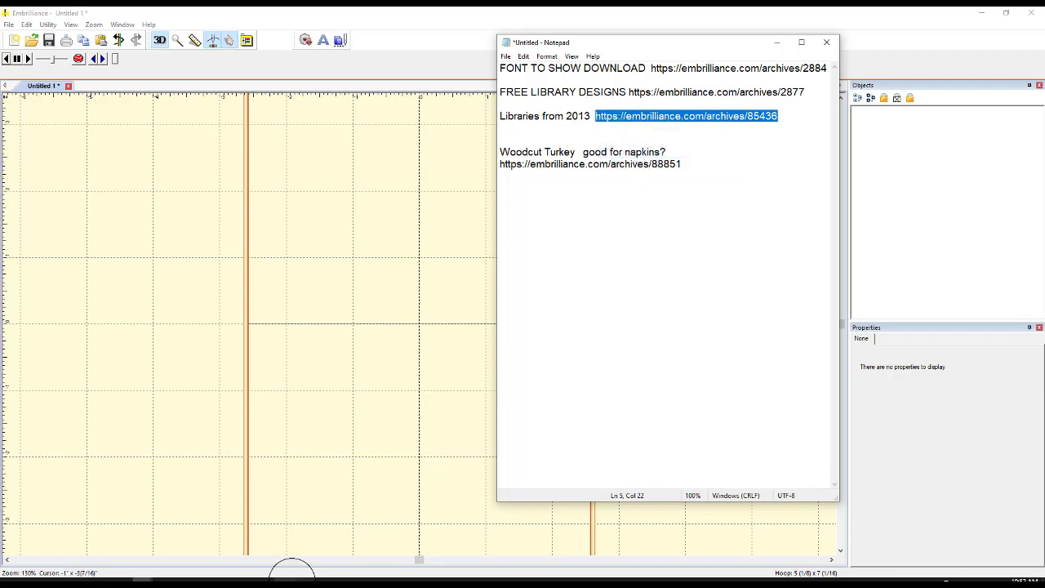
click(292, 577)
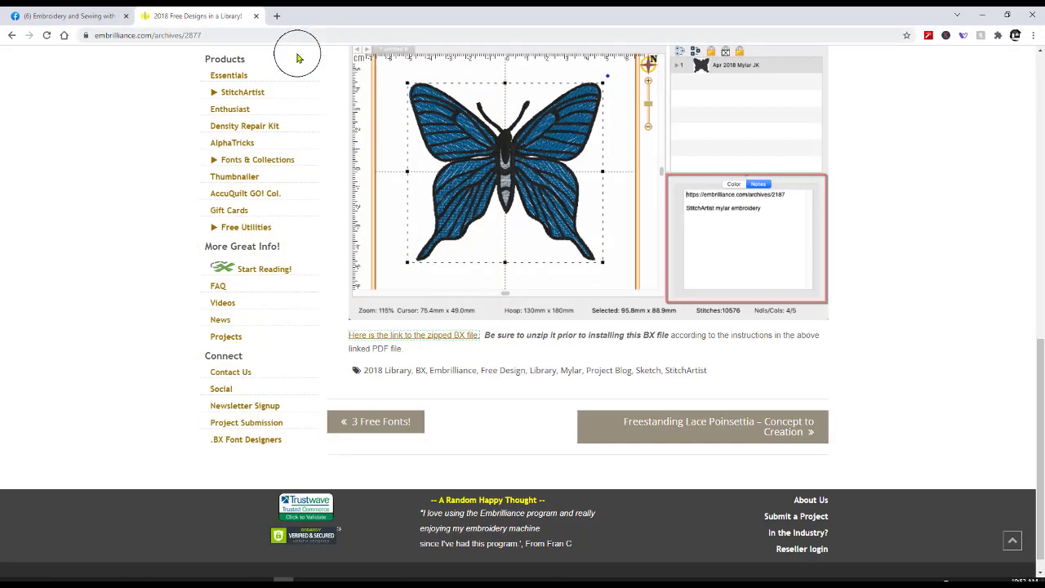
Paste the copied 2013 libraries link into the address bar and load the page
click(215, 35)
right_click(175, 32)
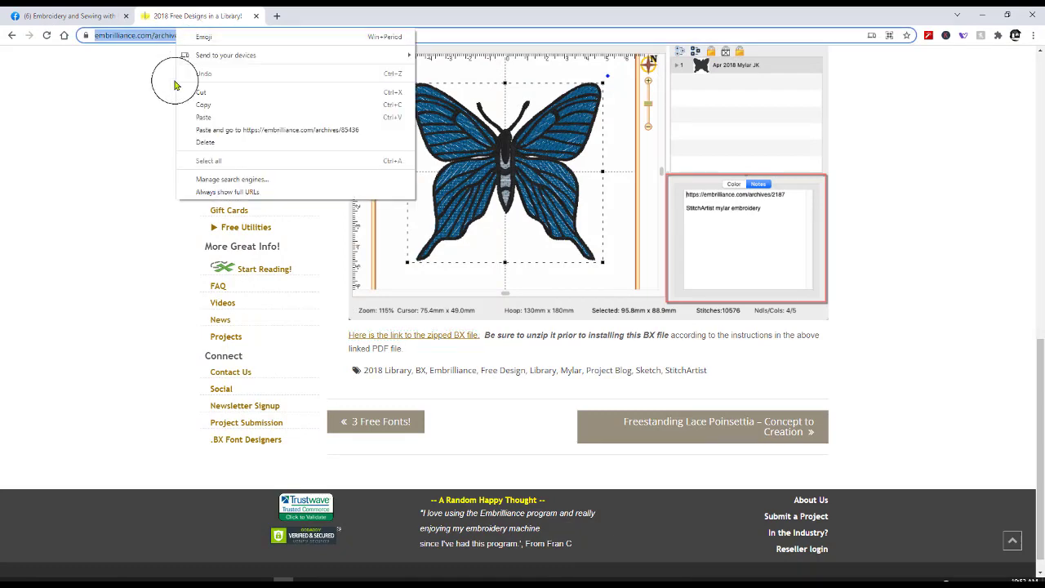
click(188, 110)
key(ctrl+v)
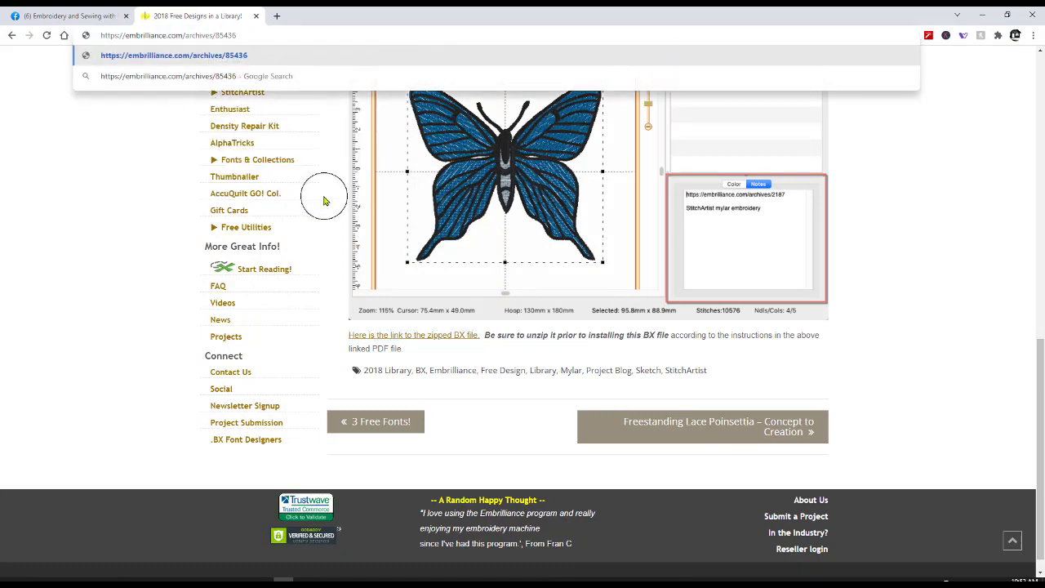
key(Return)
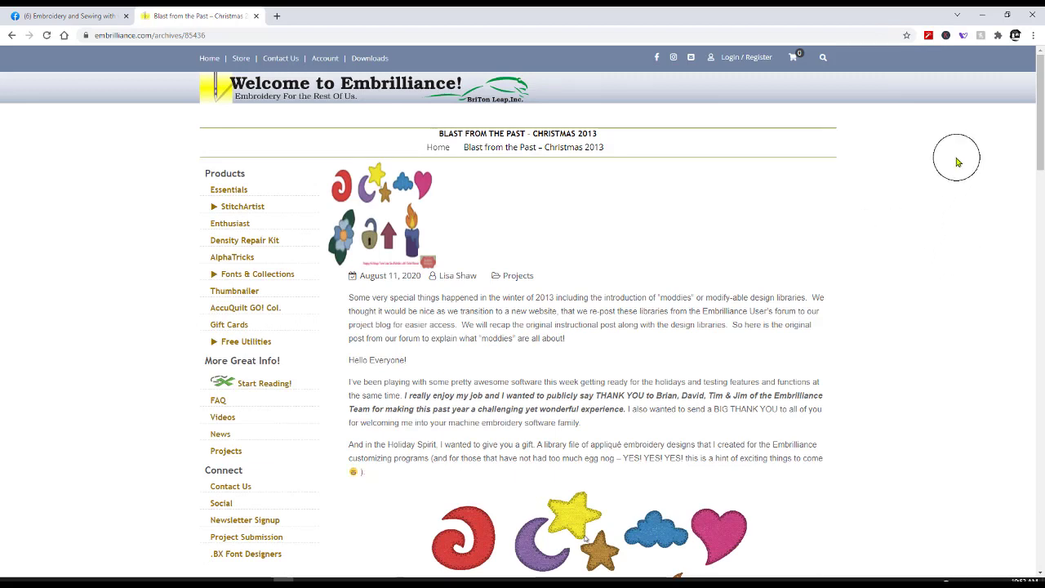
Download the zipped EmbrillianceHoliday2013-1.zip file from further down the page
scroll(958, 161, down, 3)
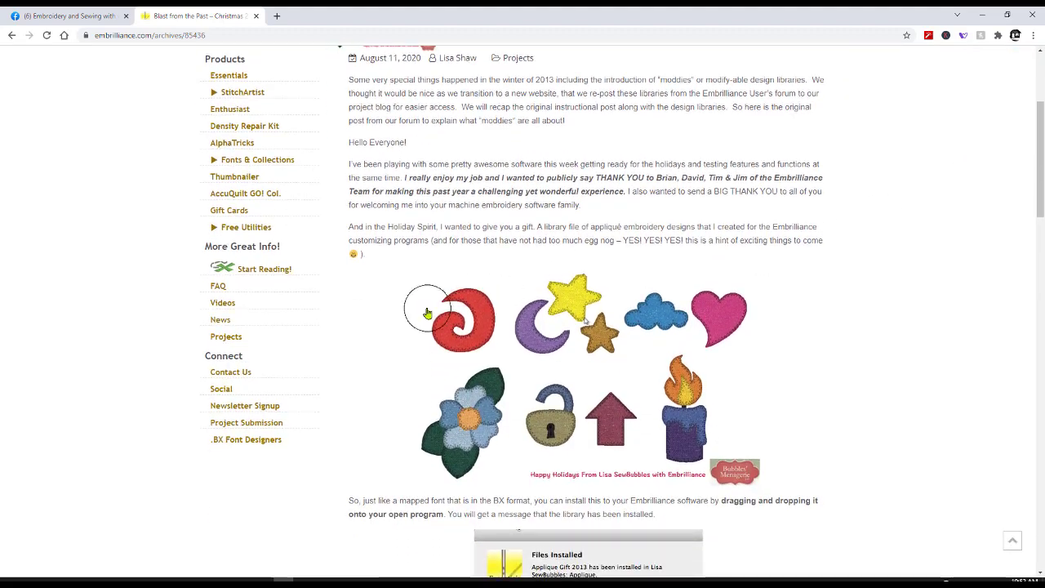
scroll(997, 254, down, 2)
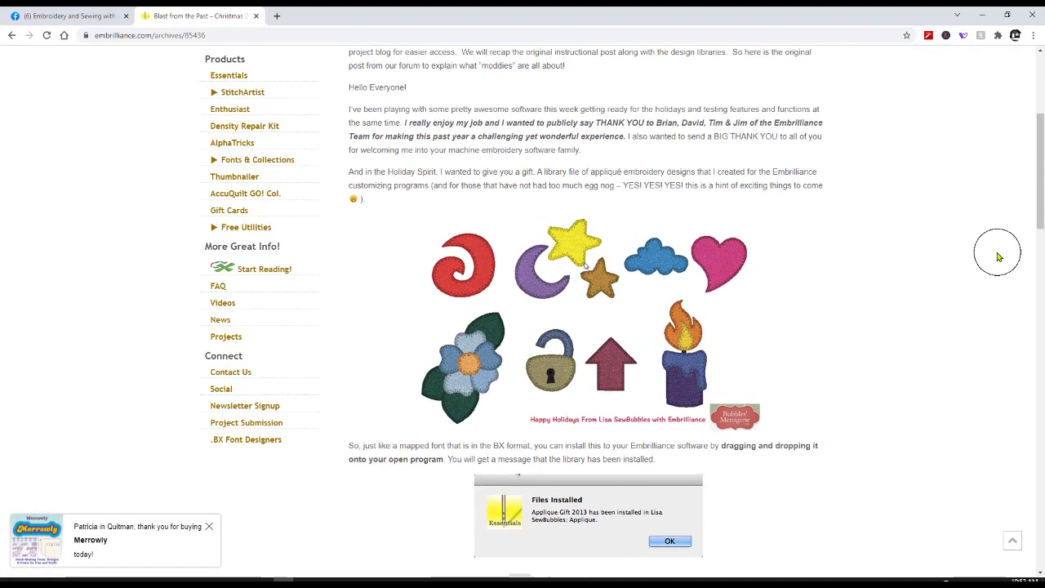
scroll(982, 247, down, 1)
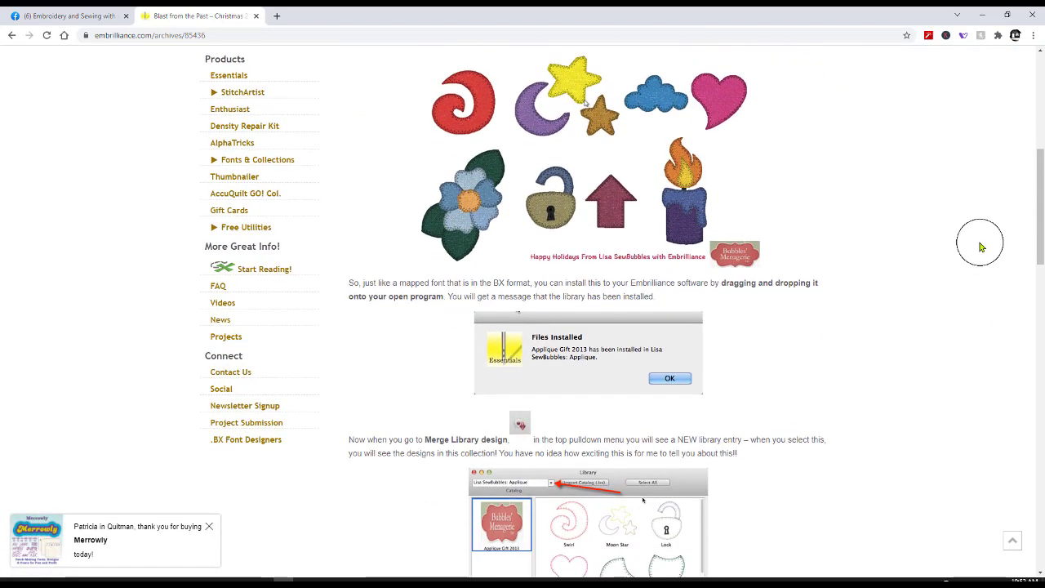
scroll(982, 247, down, 3)
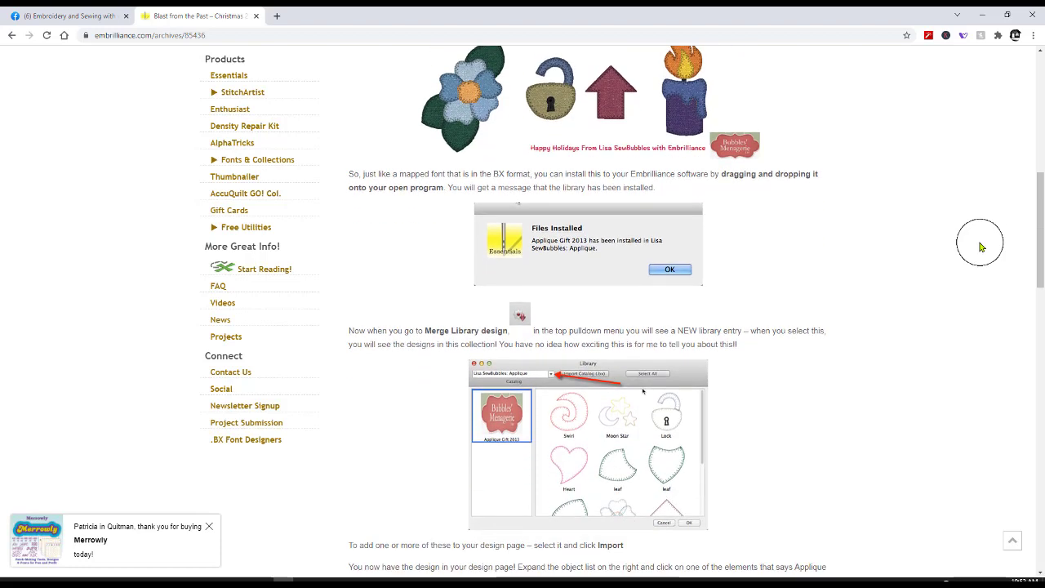
scroll(982, 246, down, 10)
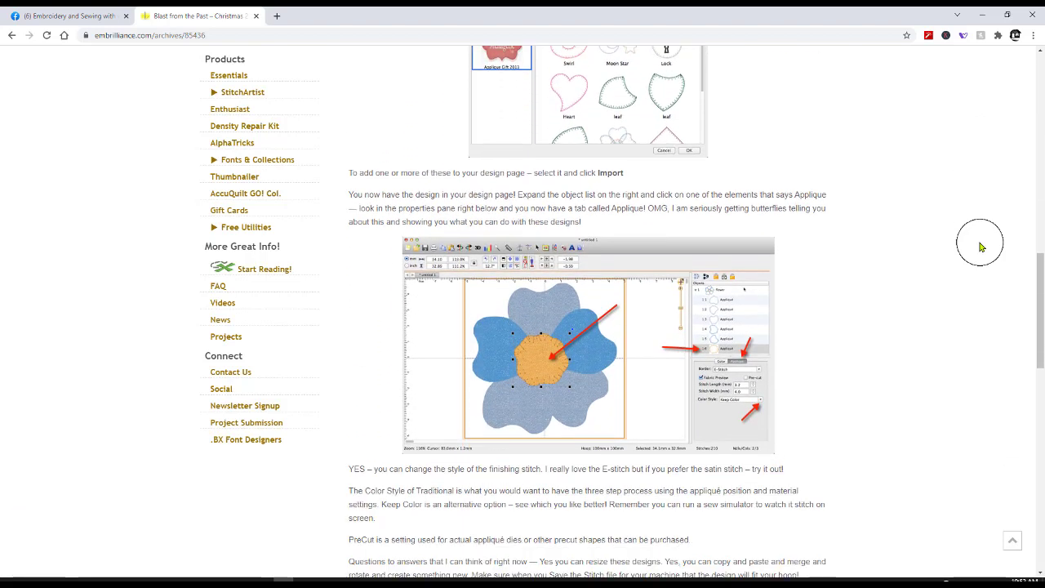
scroll(791, 276, down, 3)
scroll(805, 281, down, 13)
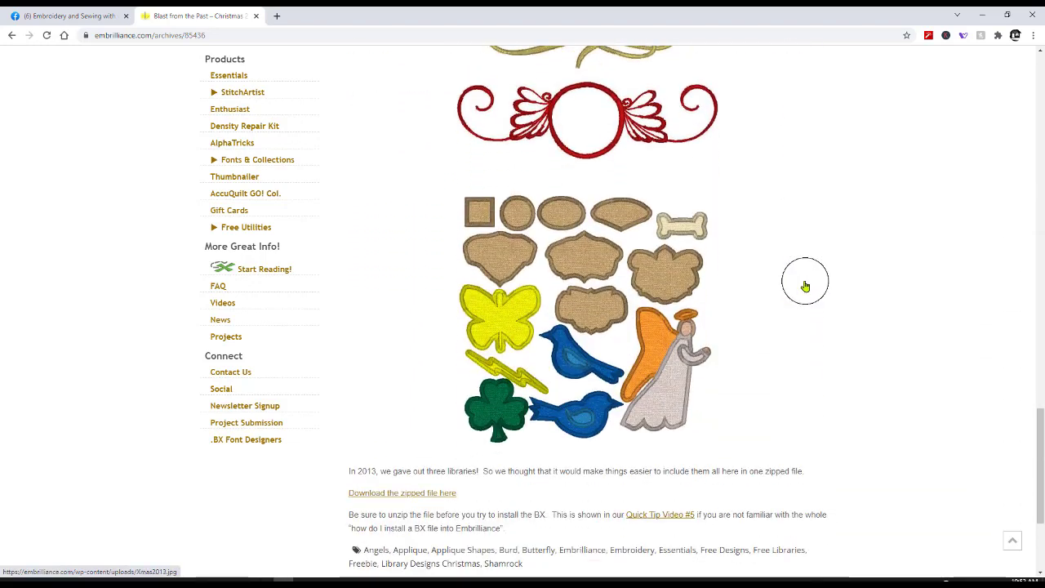
scroll(804, 296, down, 1)
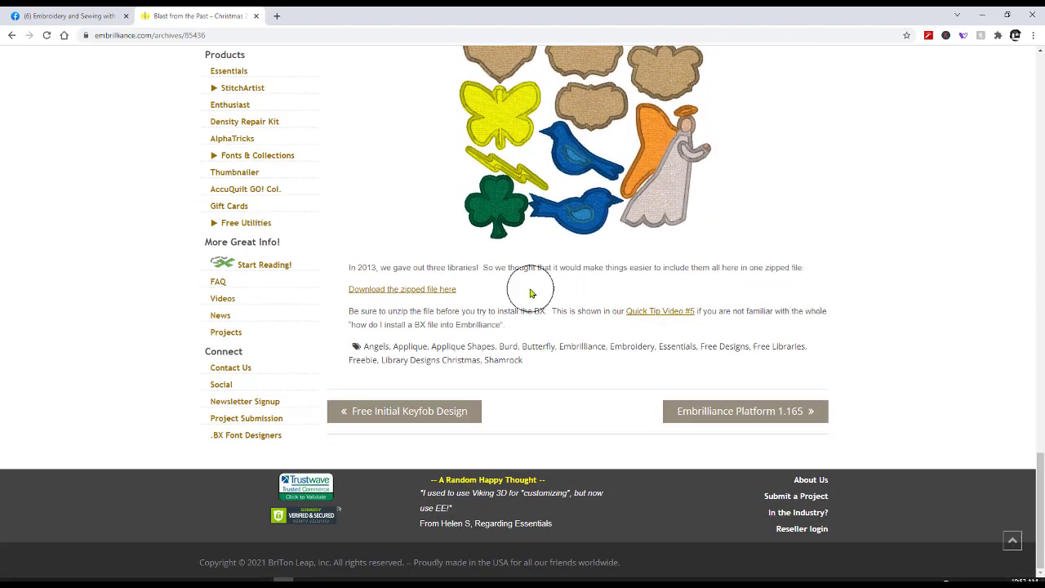
click(413, 291)
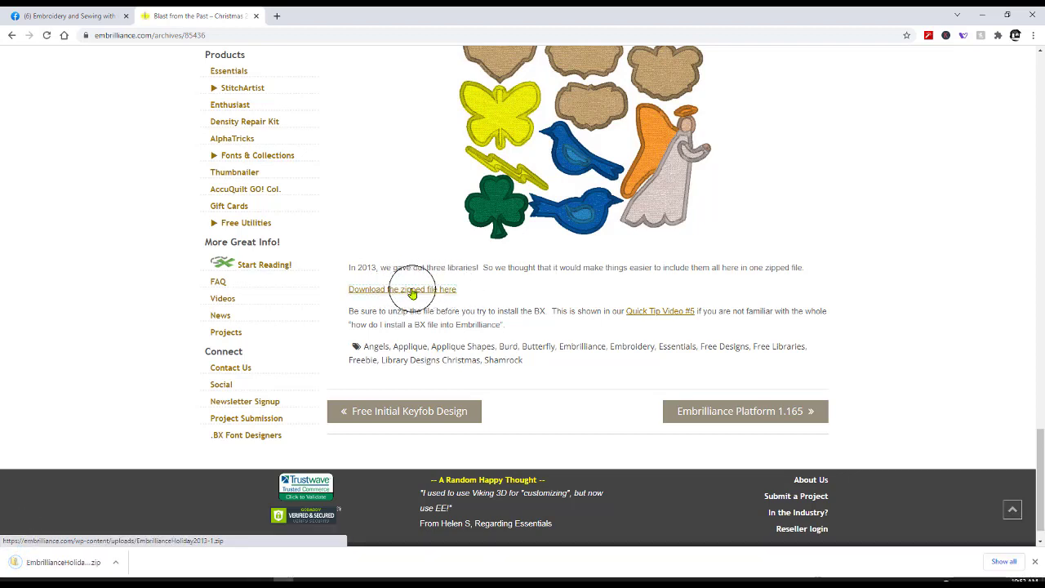
Extract the zip's three holiday library files into EmbrillianceHoliday2013-1 and close the zipped view
click(39, 567)
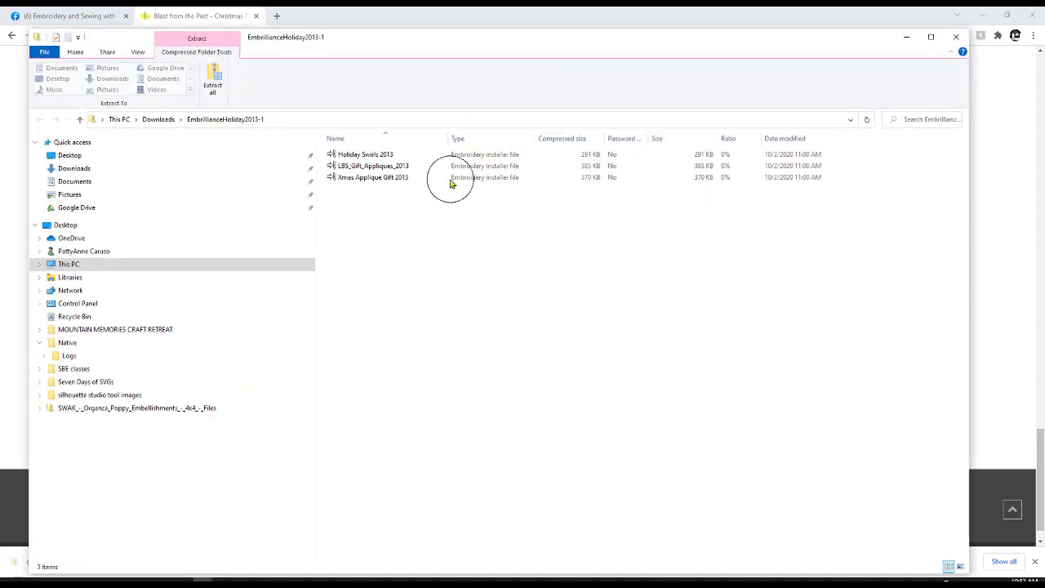
click(214, 78)
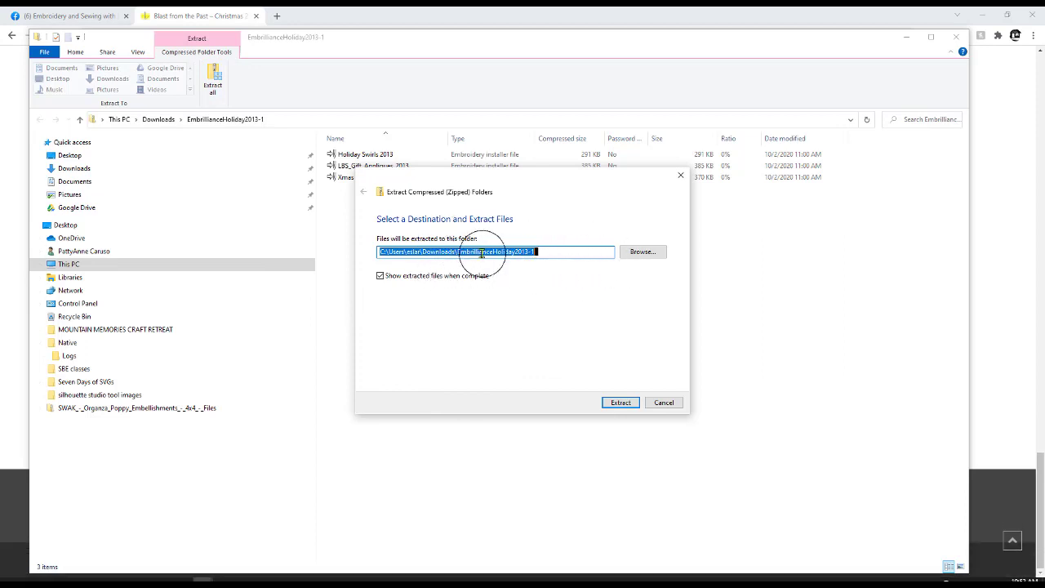
click(617, 402)
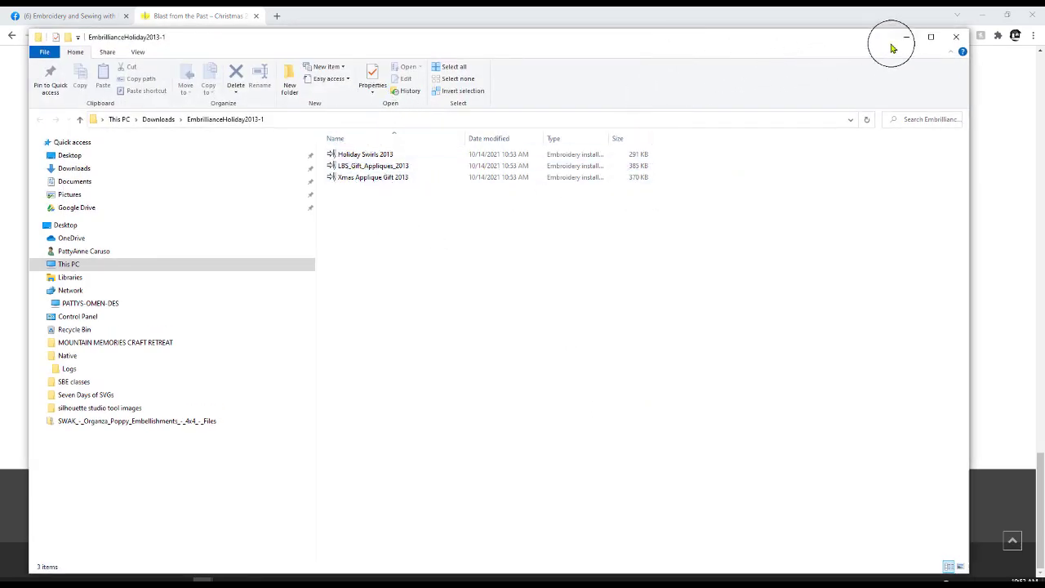
drag(868, 41, 837, 311)
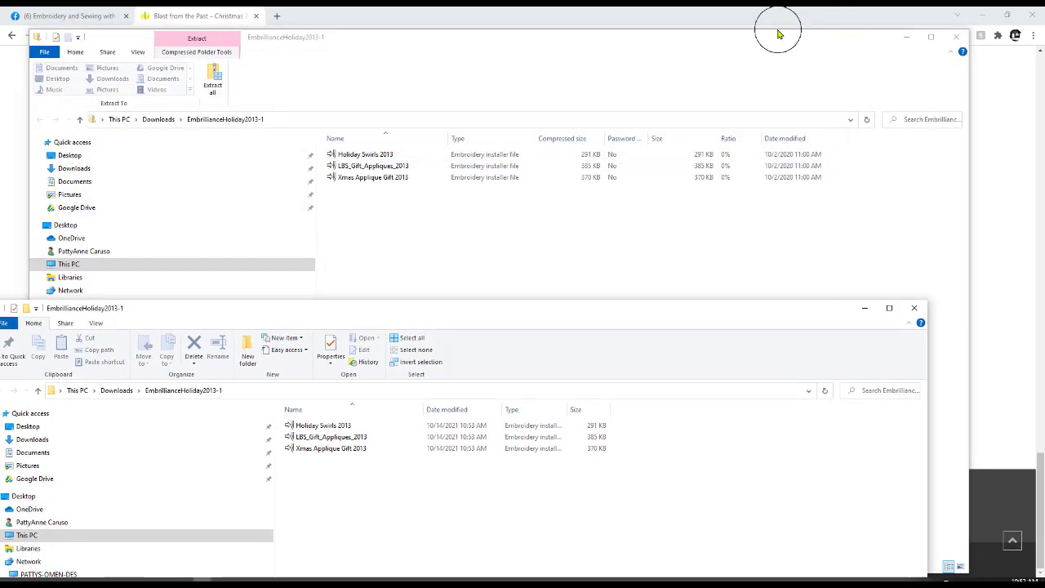
click(362, 42)
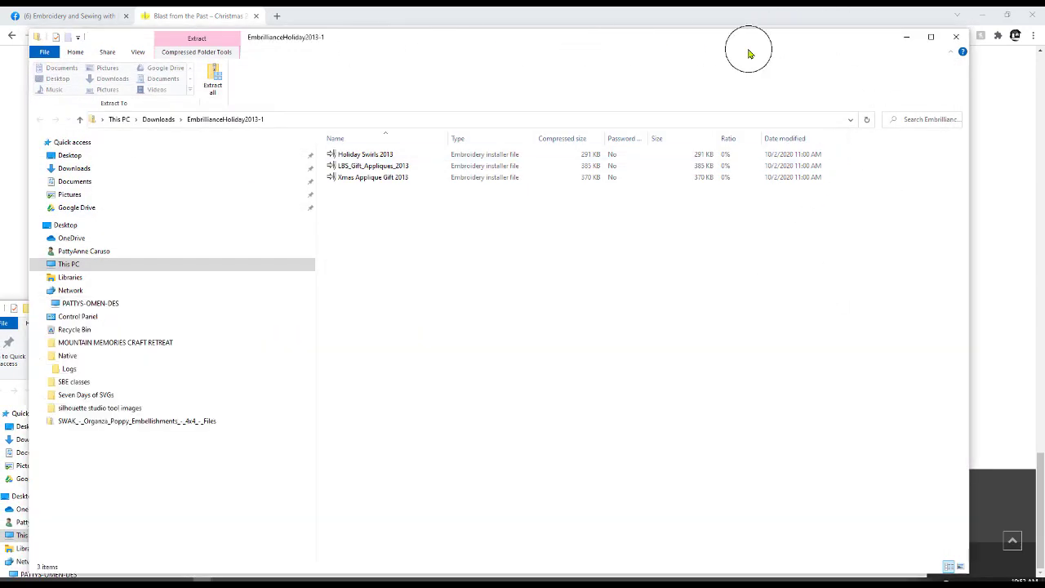
click(958, 37)
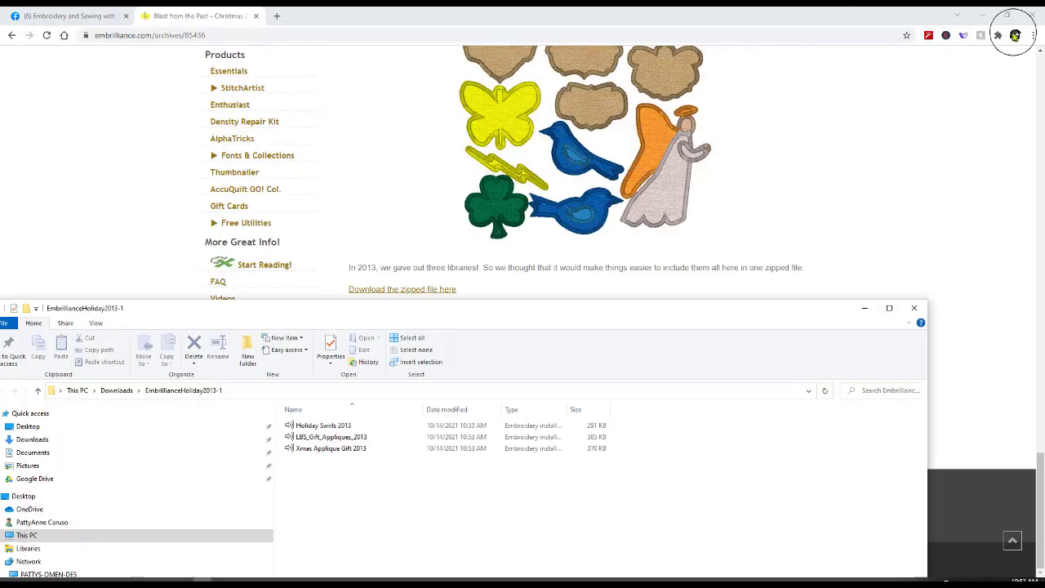
Install Holiday Swirls 2013 by dropping its file onto the Embrilliance design page
click(981, 15)
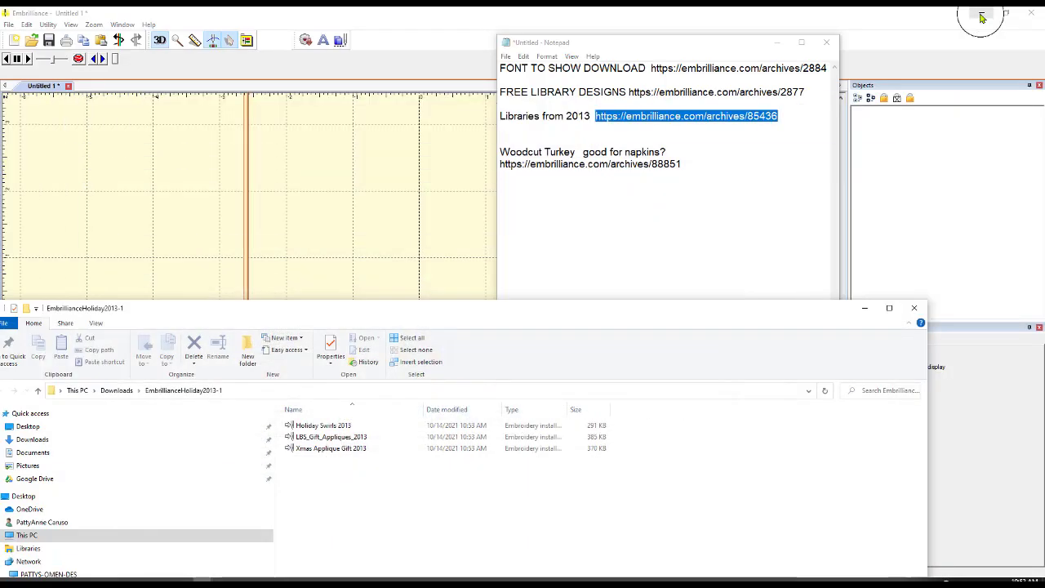
click(776, 42)
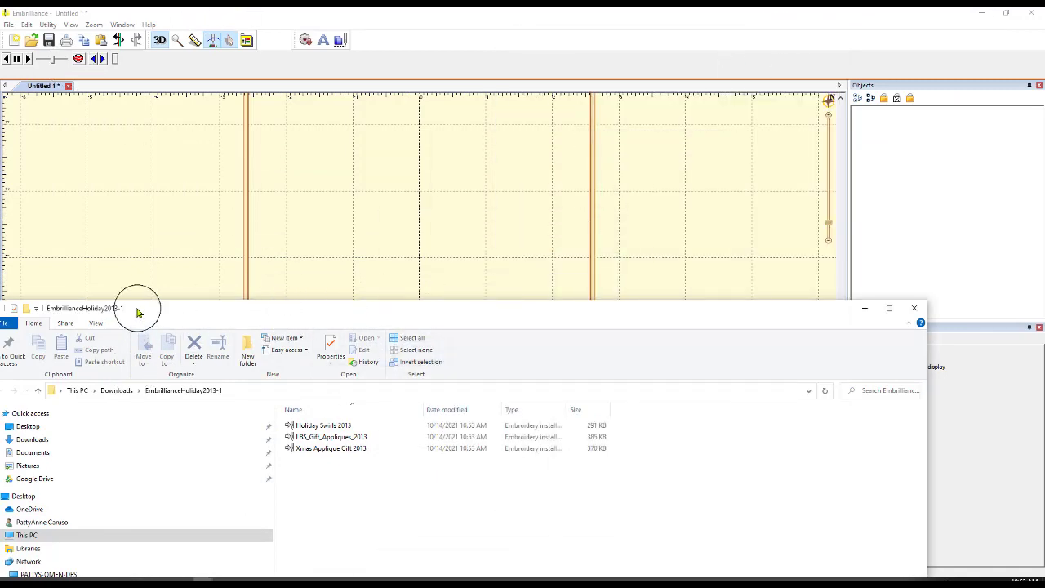
drag(137, 313, 529, 33)
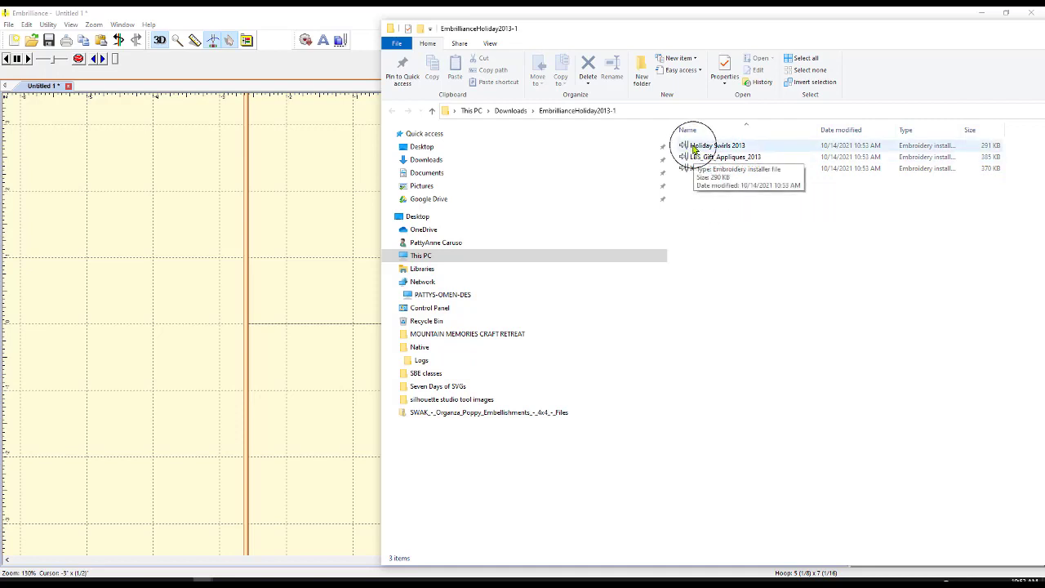
drag(692, 148, 271, 169)
Install LBS_Gift_Appliques_2013 and Xmas Applique Gift 2013, then dismiss the install results
drag(548, 31, 569, 30)
click(738, 162)
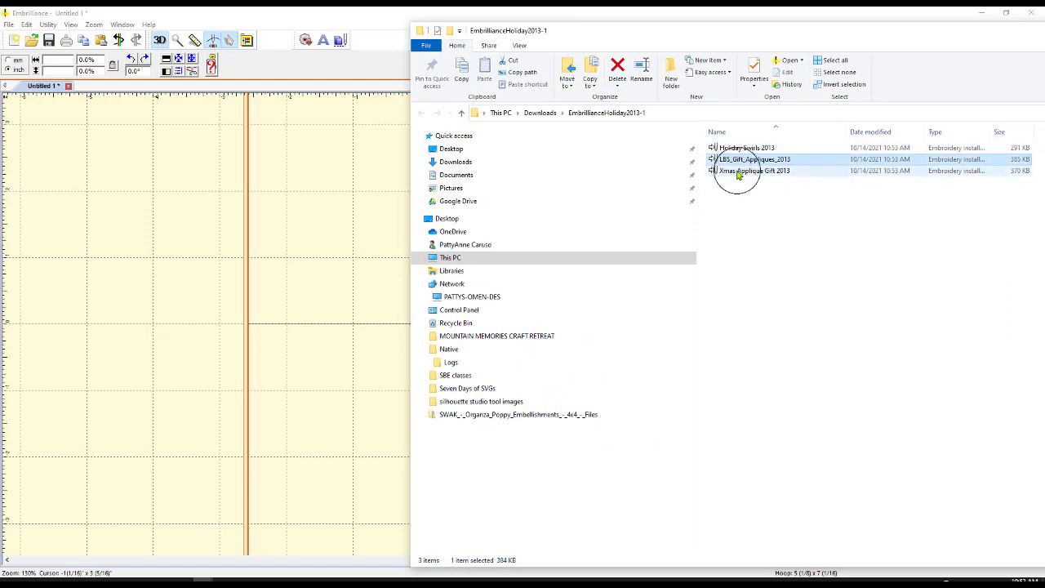
ctrl+click(739, 172)
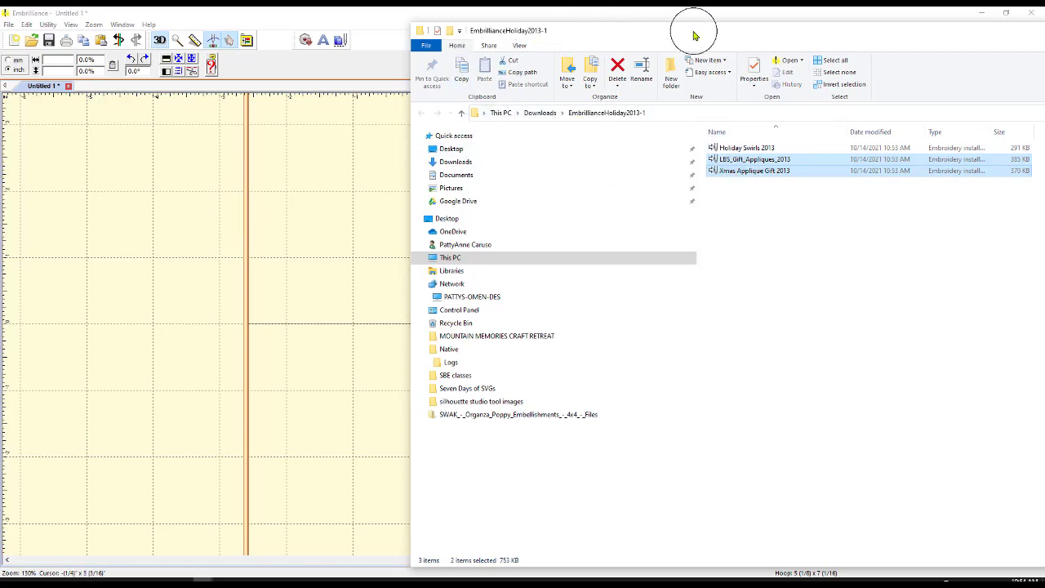
drag(699, 35, 978, 321)
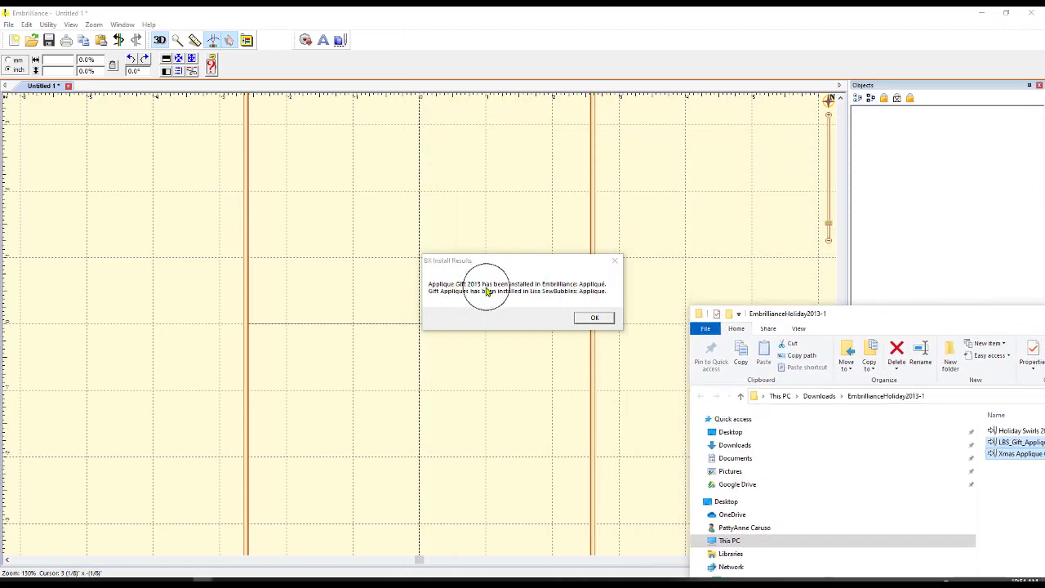
click(592, 317)
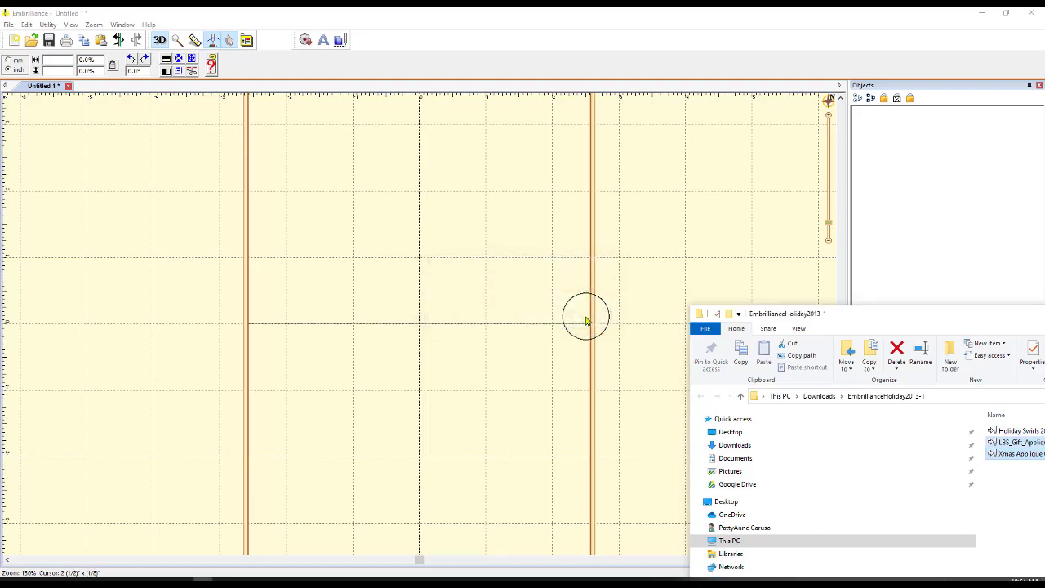
Merge Bird 1 from the Embrilliance: Applique catalog into the hoop
click(304, 40)
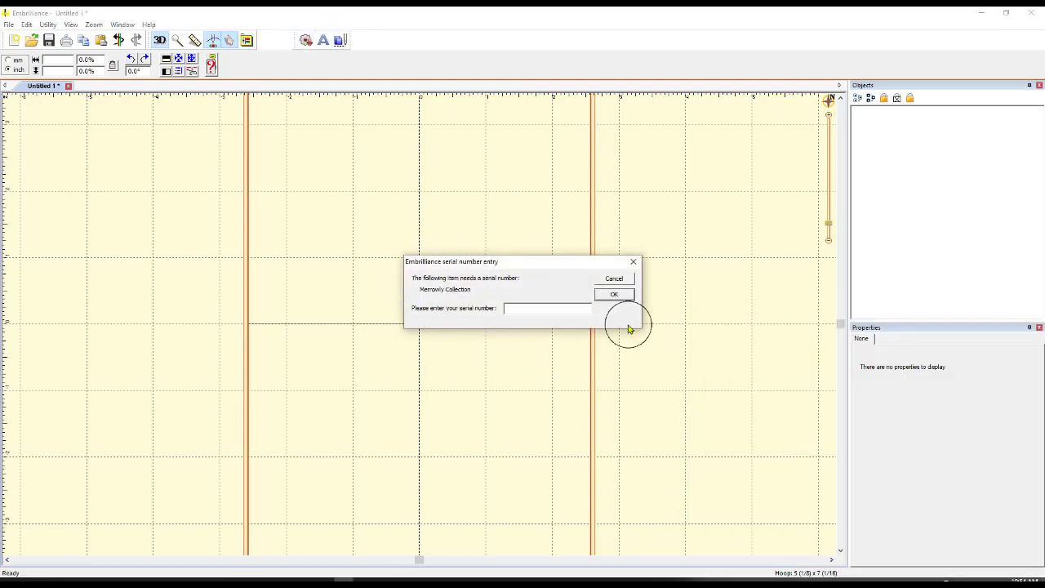
click(613, 278)
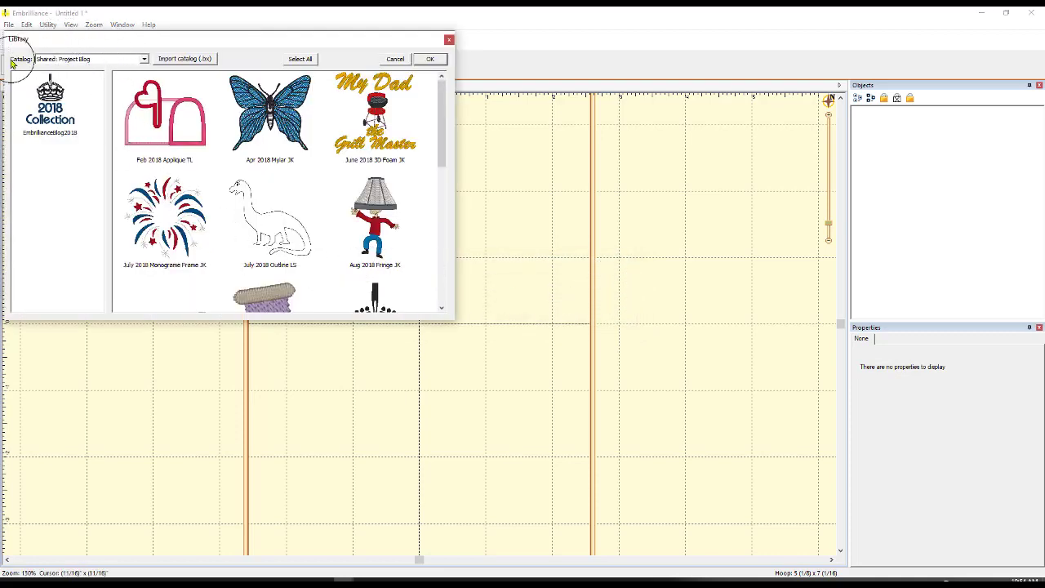
click(144, 61)
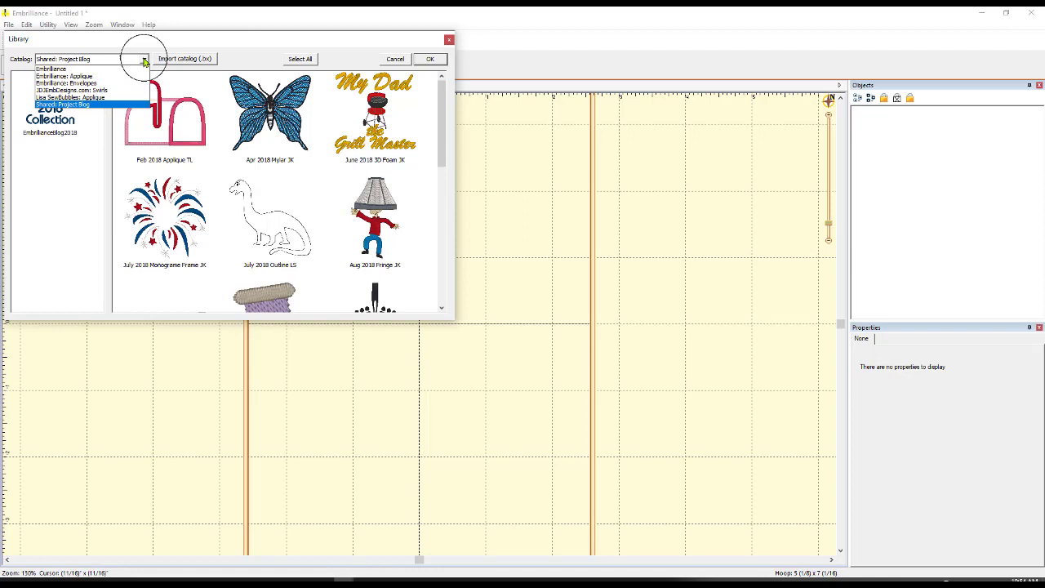
click(59, 76)
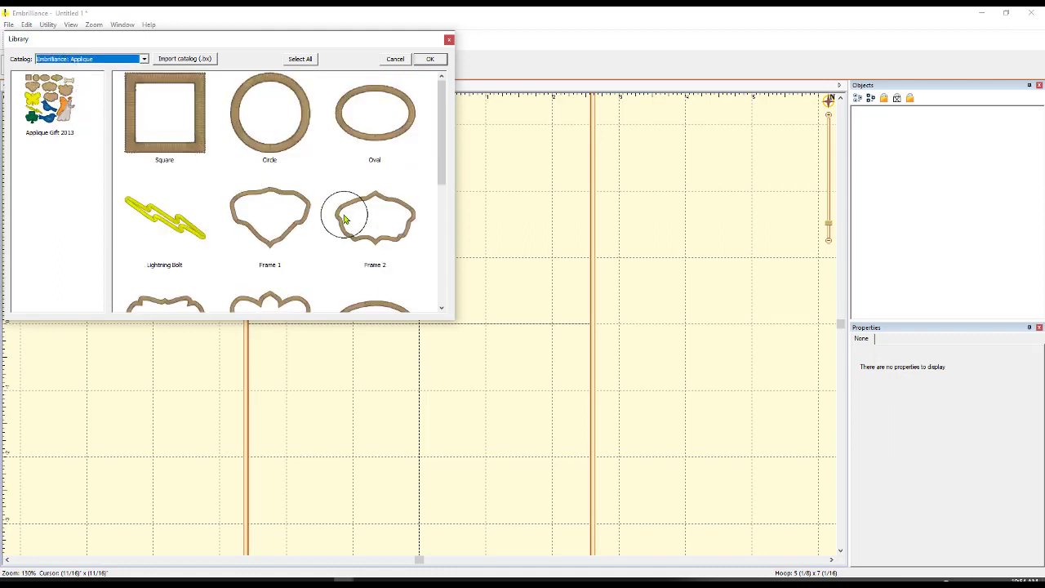
drag(439, 89, 436, 241)
double_click(272, 169)
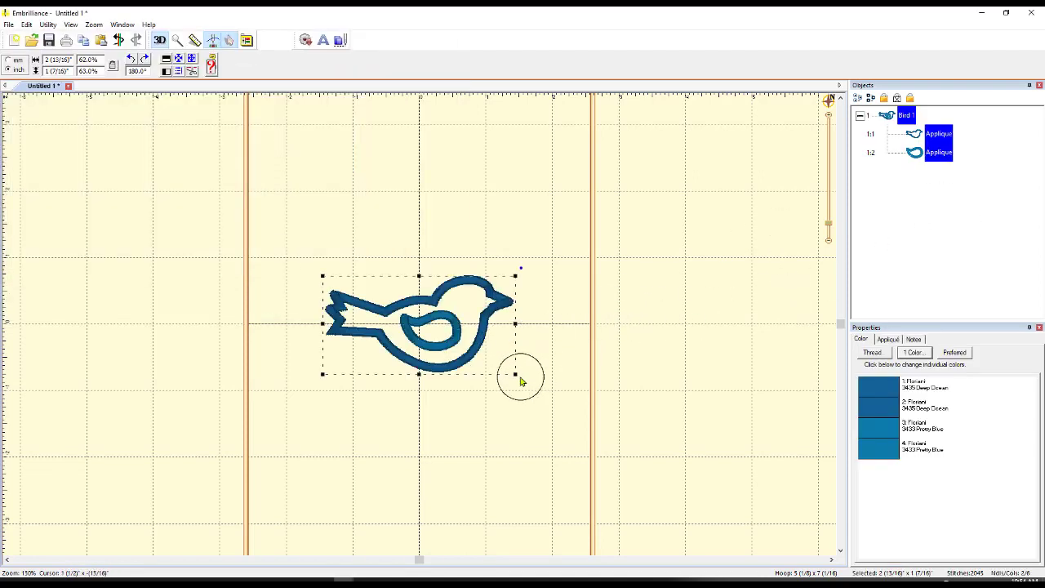
Enlarge the bird to about 93% and move it up and to the left
drag(517, 374, 610, 421)
drag(563, 351, 517, 255)
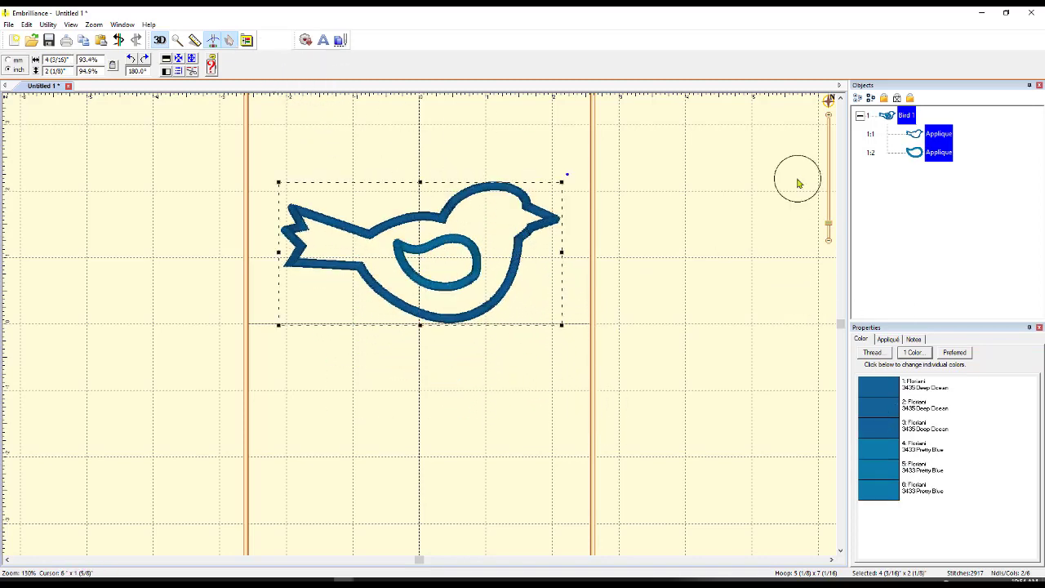
click(888, 340)
Run the stitch simulator to preview the bird's outline stitching
click(136, 40)
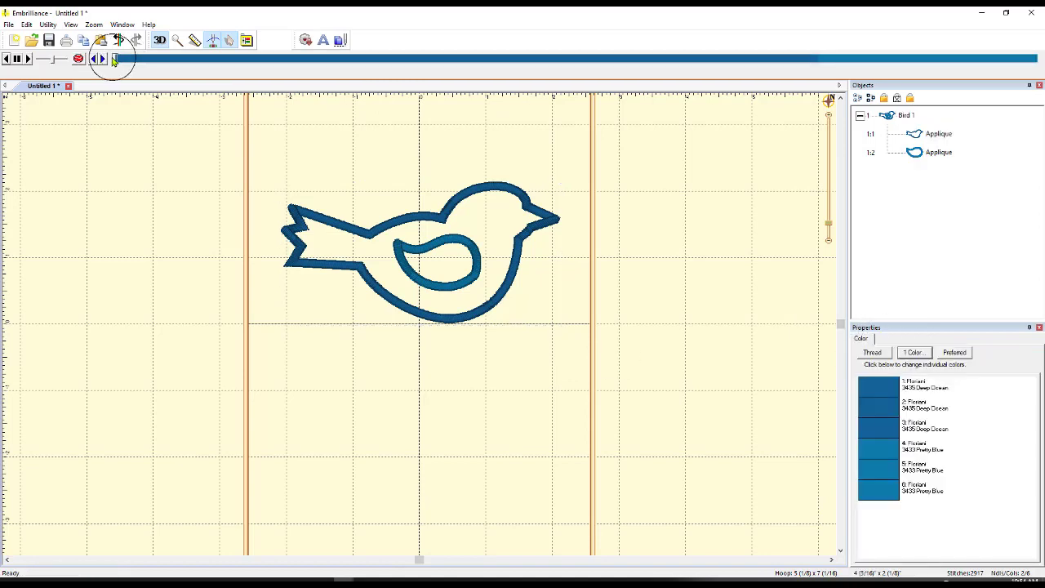
drag(115, 60, 149, 63)
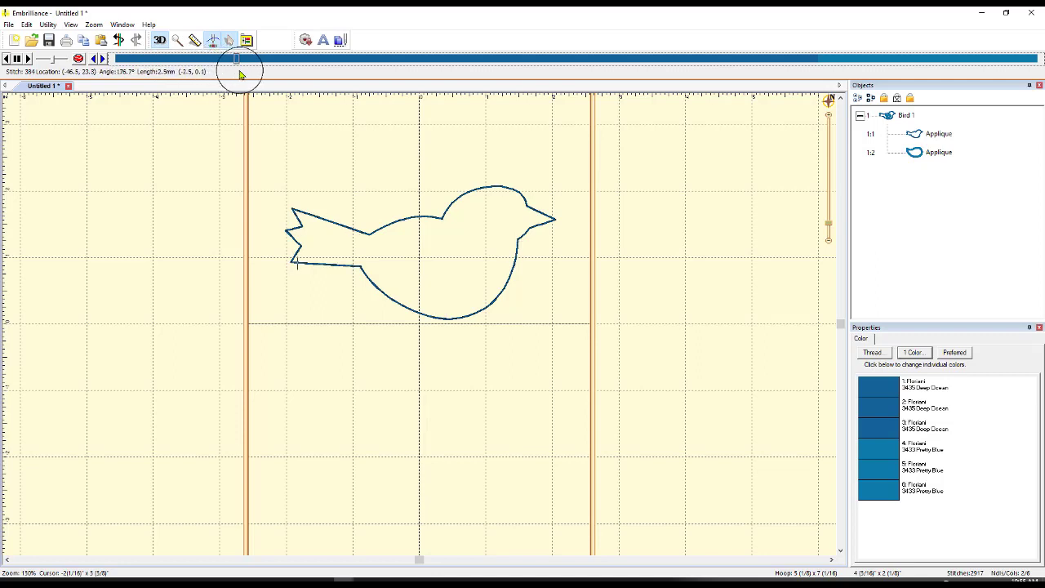
drag(242, 74, 1013, 37)
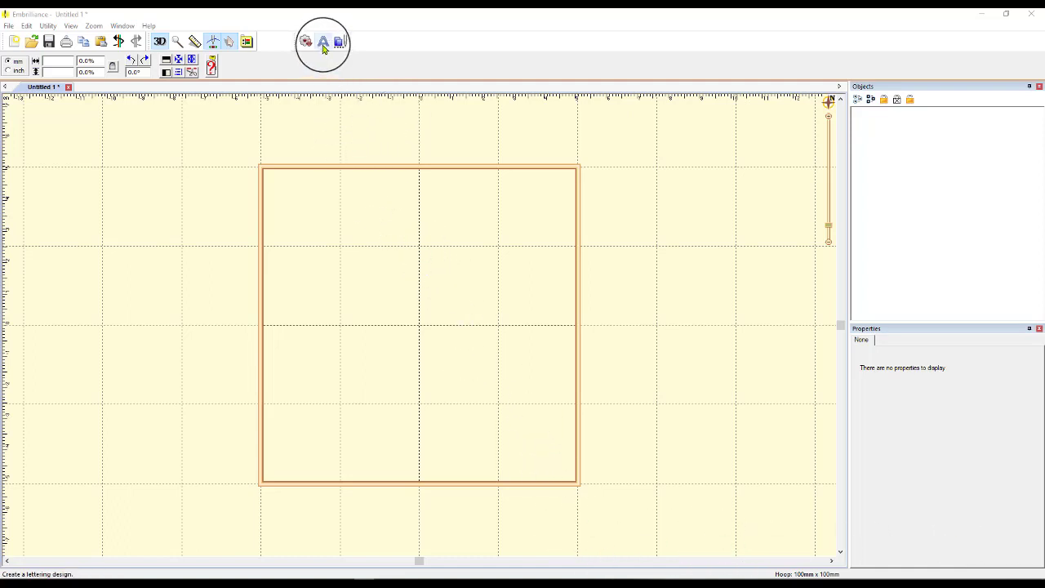
Add Block-font lettering, replacing the default ABC with PattyAnnesPlace
click(323, 47)
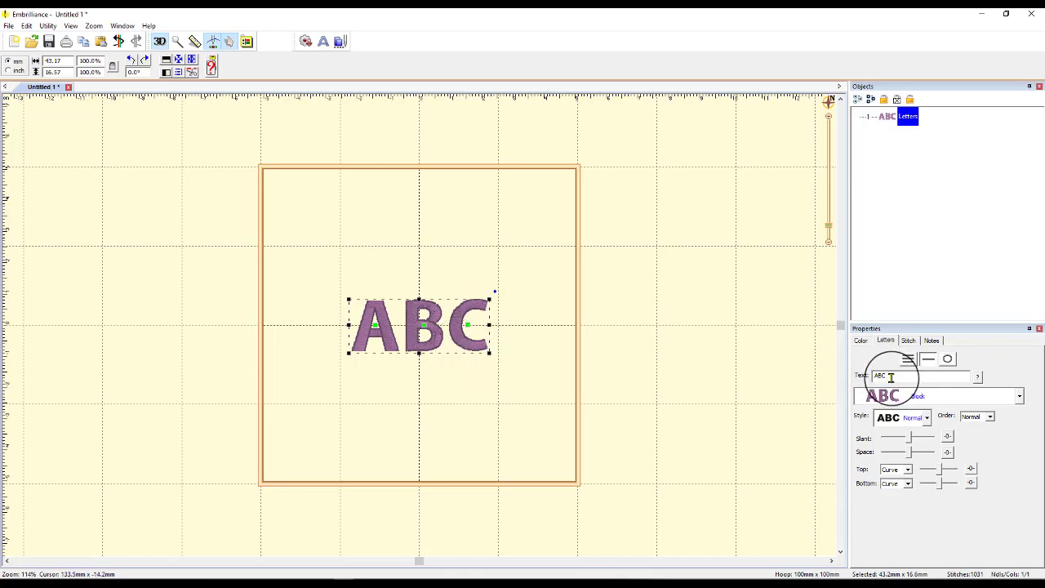
drag(891, 376, 845, 378)
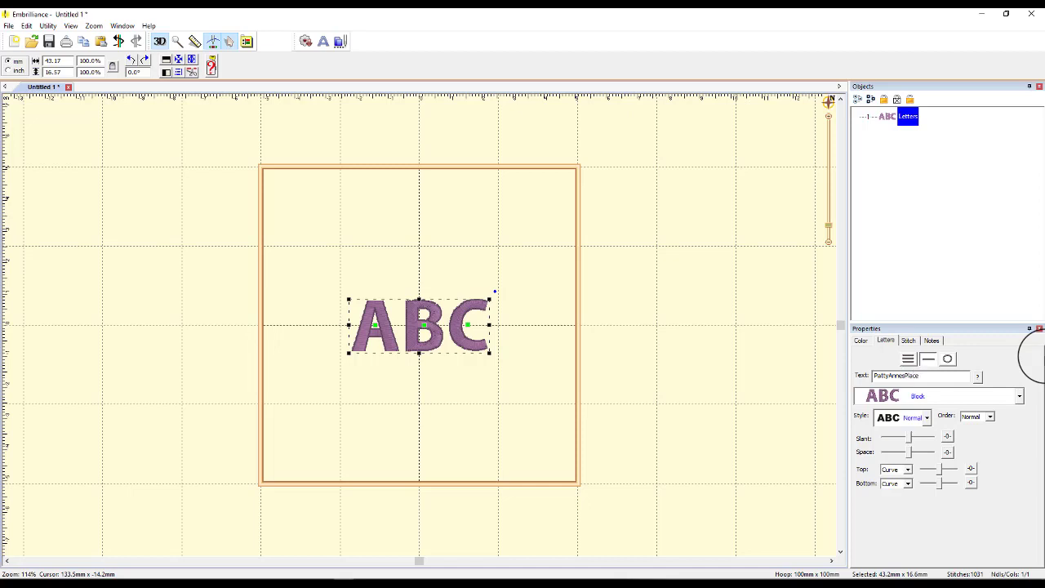
text(PattyAnnesPlace)
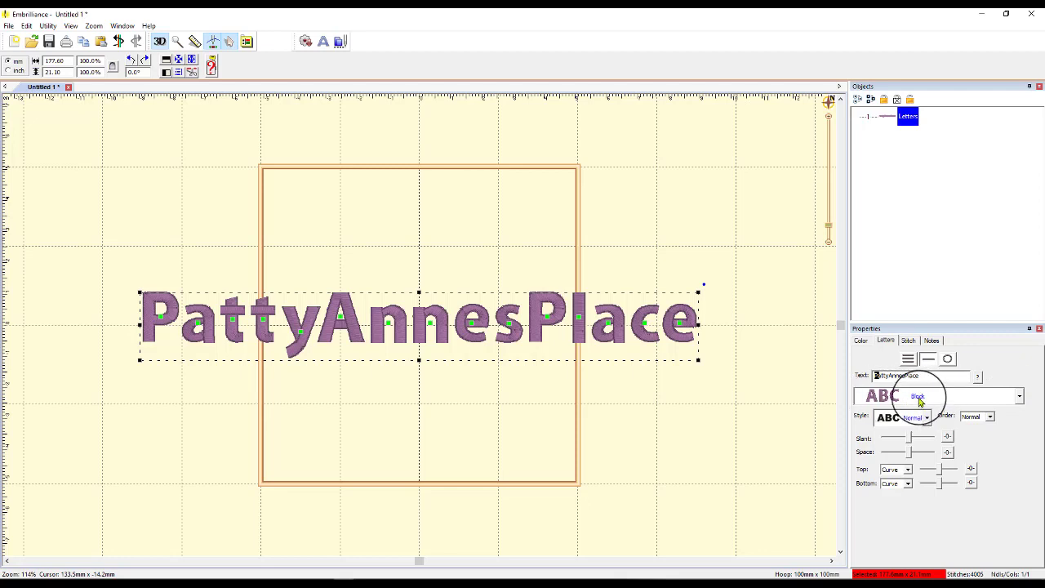
Try Bold Cursive and Stuyvesant, settle on Old_English, then slant the lettering
click(1019, 398)
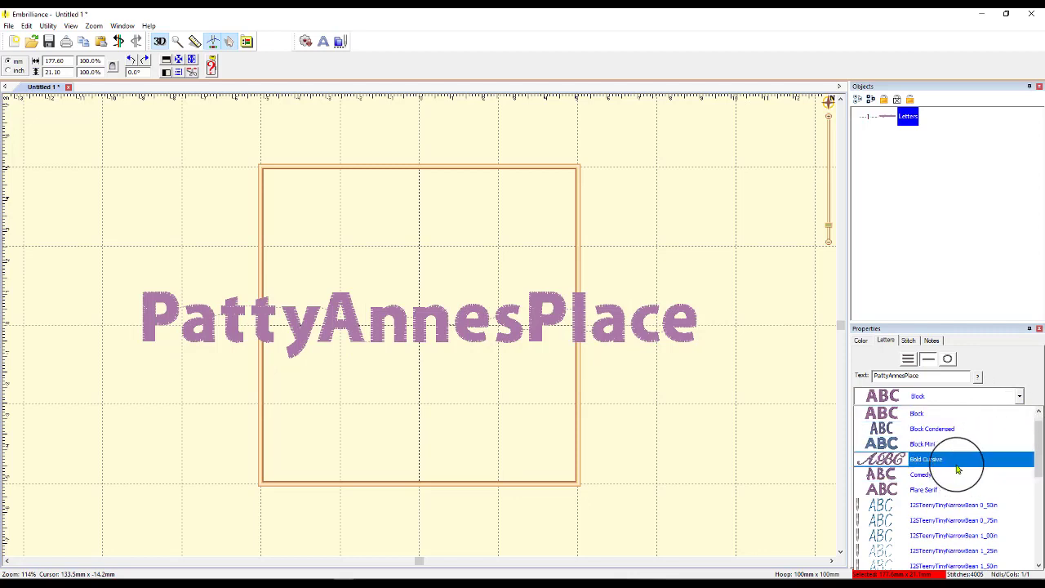
scroll(955, 467, down, 3)
scroll(948, 461, up, 2)
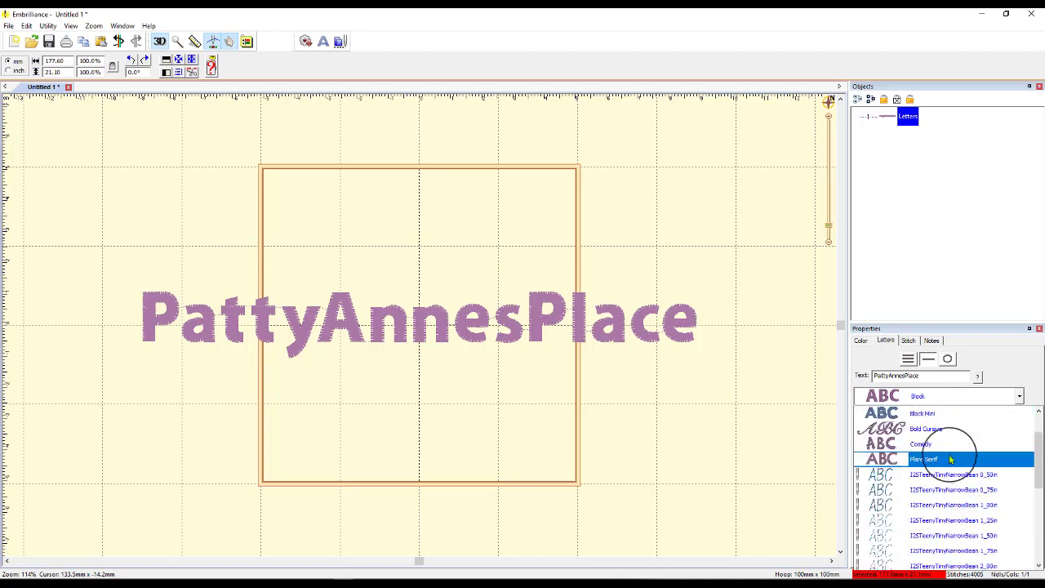
click(894, 429)
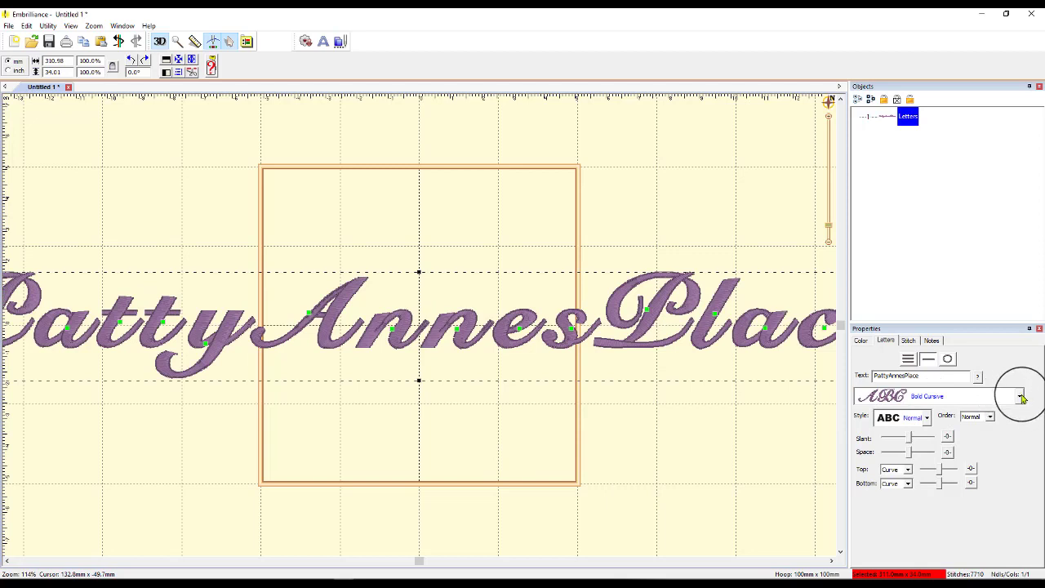
click(1020, 397)
scroll(931, 510, down, 10)
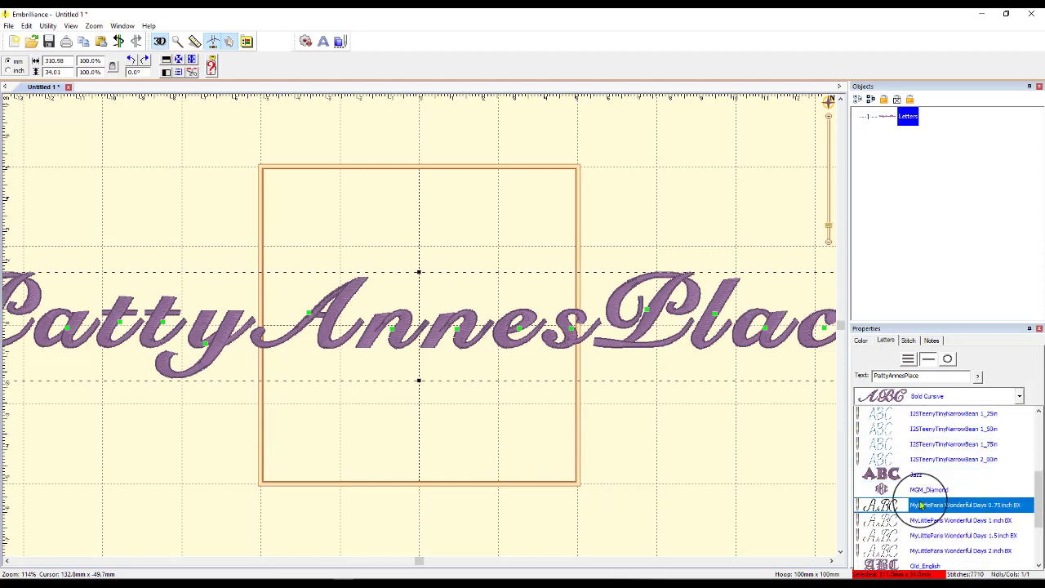
scroll(939, 507, down, 1)
click(944, 507)
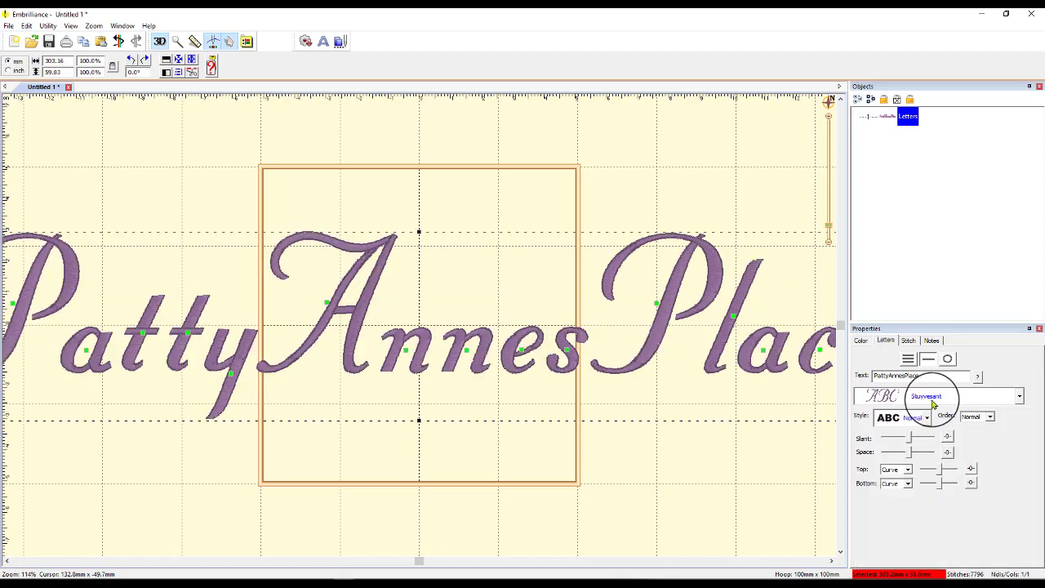
click(1021, 397)
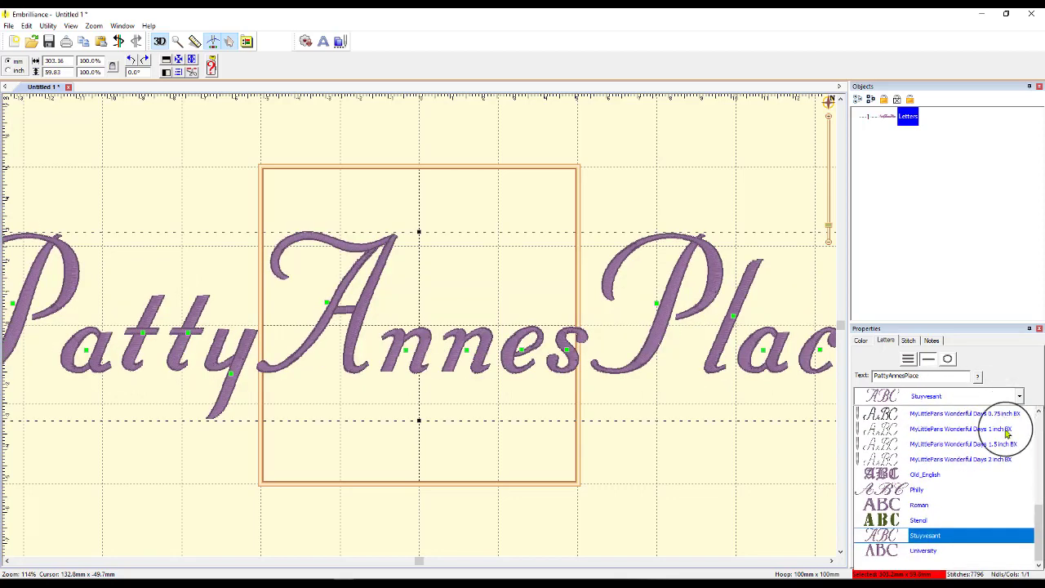
click(1016, 474)
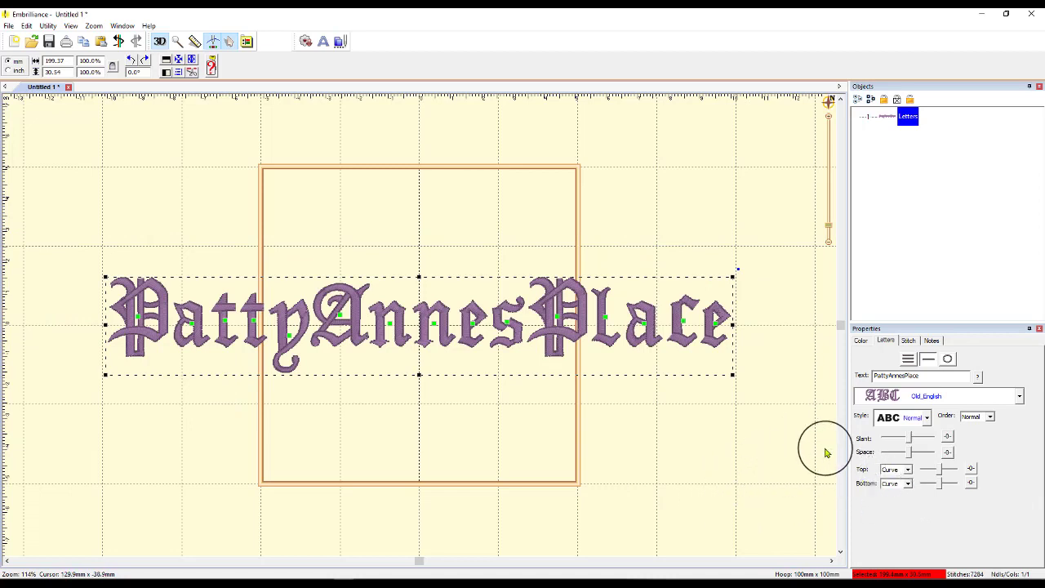
drag(912, 441, 910, 478)
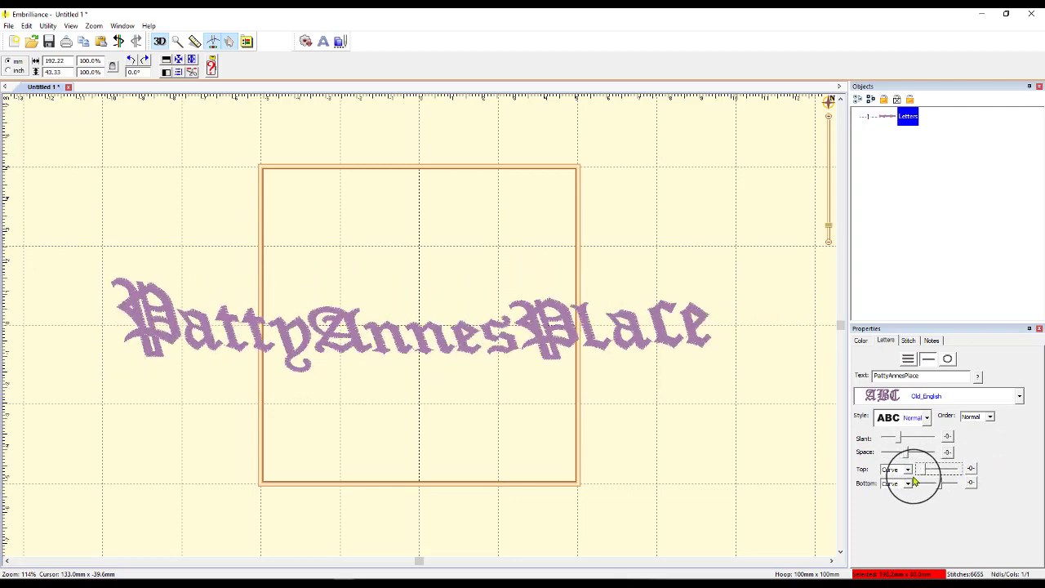
Recolor the PattyAnnesPlace lettering from purple to teal Isacord Poly 4442 thread
click(863, 340)
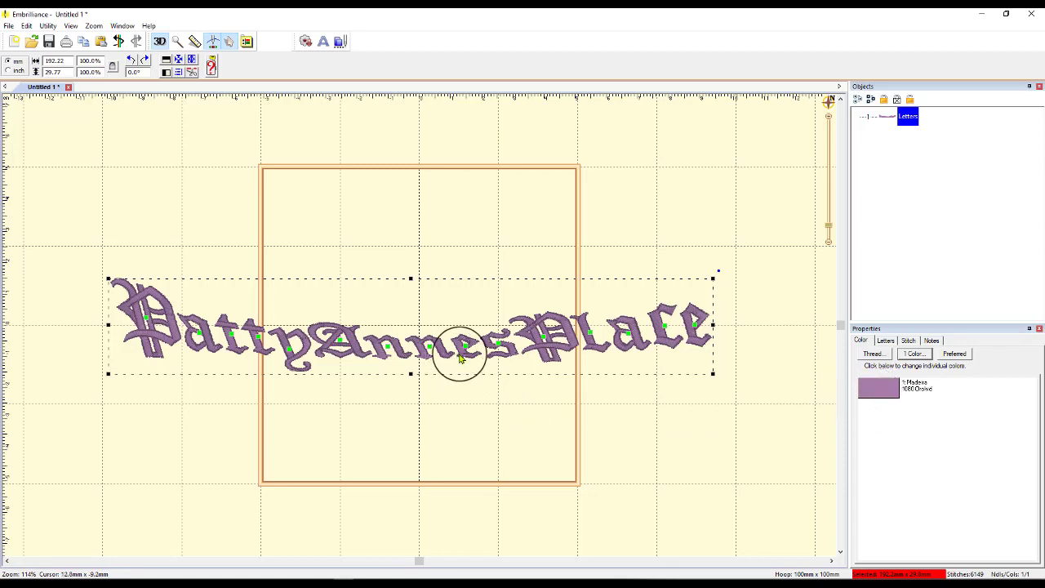
click(879, 387)
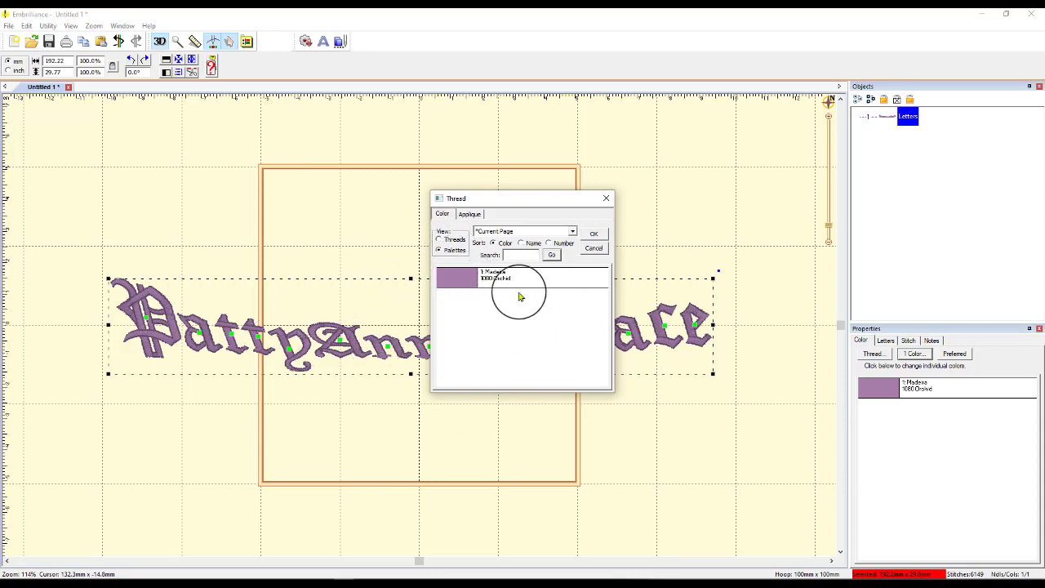
click(439, 239)
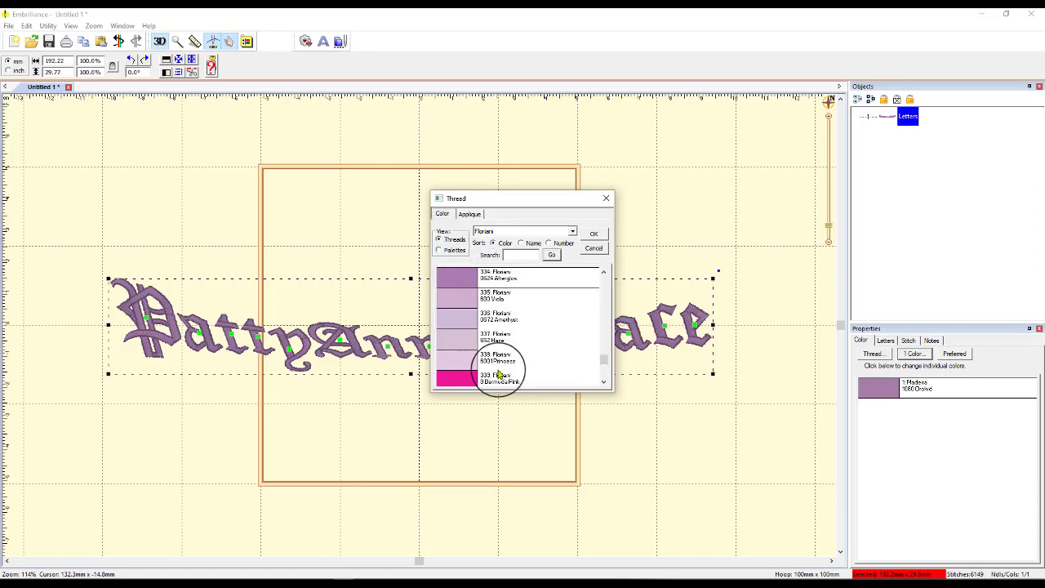
scroll(499, 374, down, 1)
scroll(607, 364, down, 15)
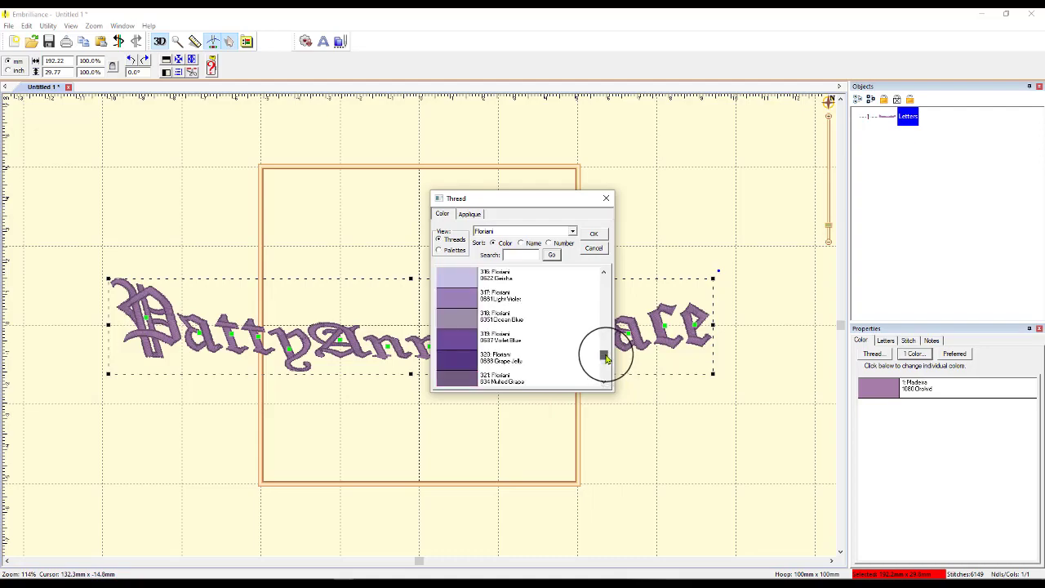
double_click(584, 350)
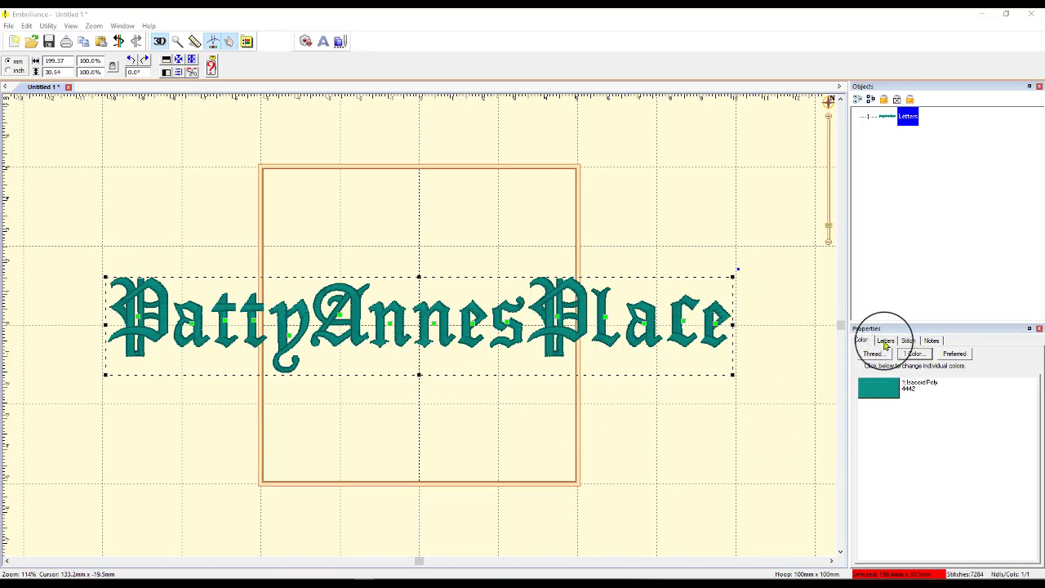
Switch the PattyAnnesPlace lettering's font to the Philly script
click(887, 341)
drag(925, 375, 833, 374)
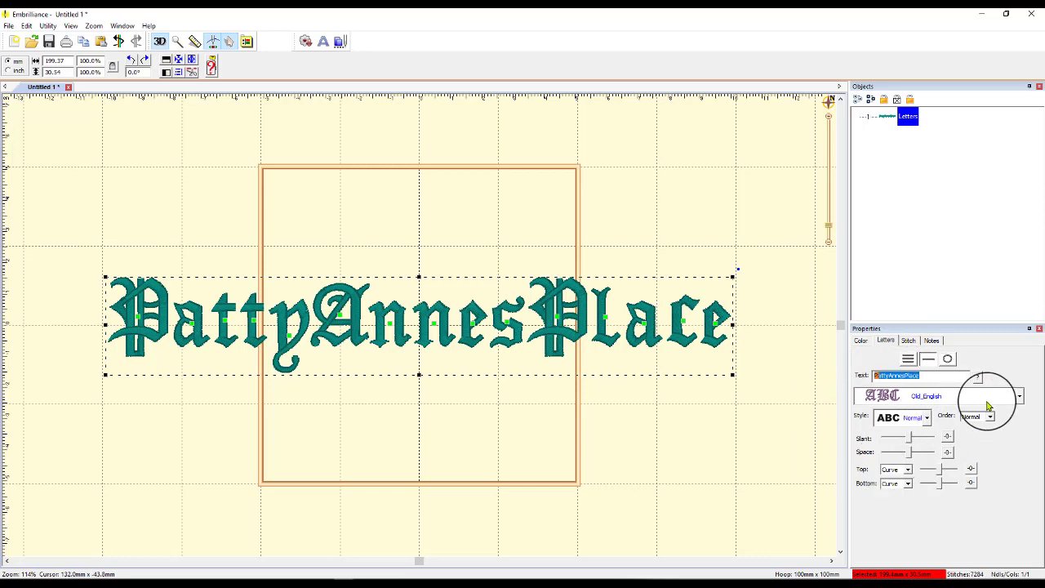
click(1020, 398)
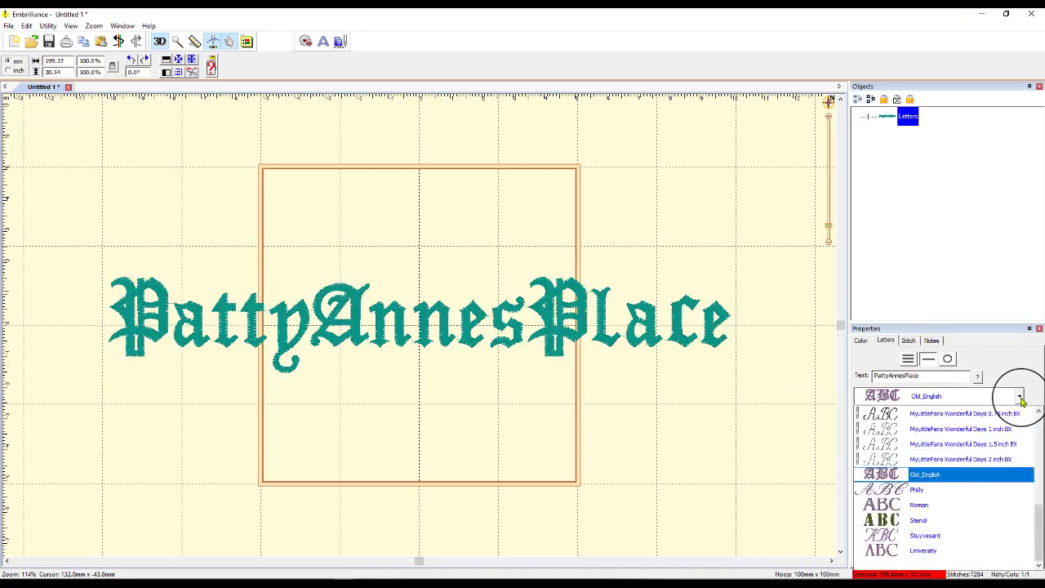
click(940, 495)
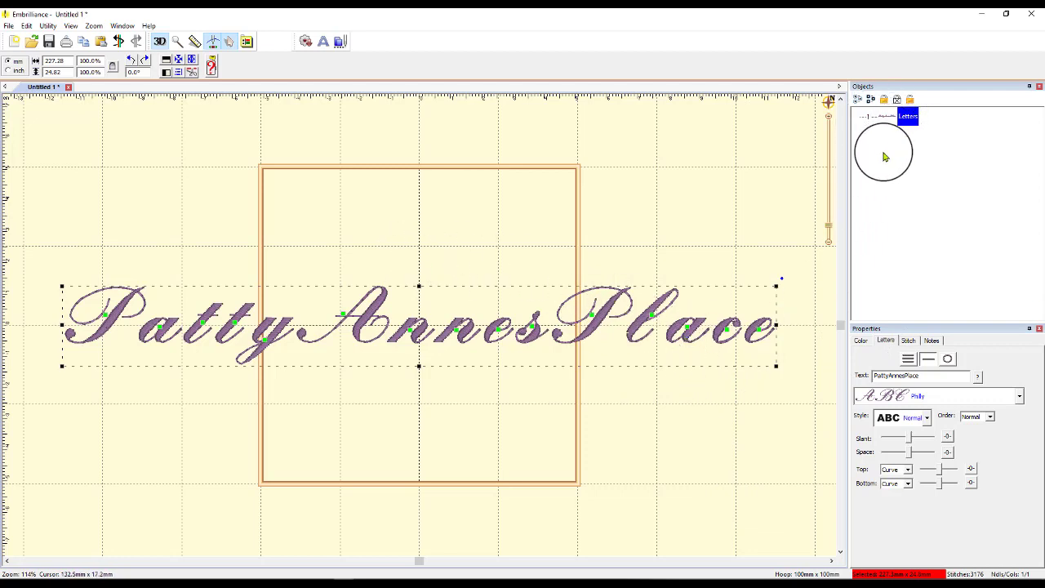
Delete the PattyAnnesPlace lettering from the page
click(16, 290)
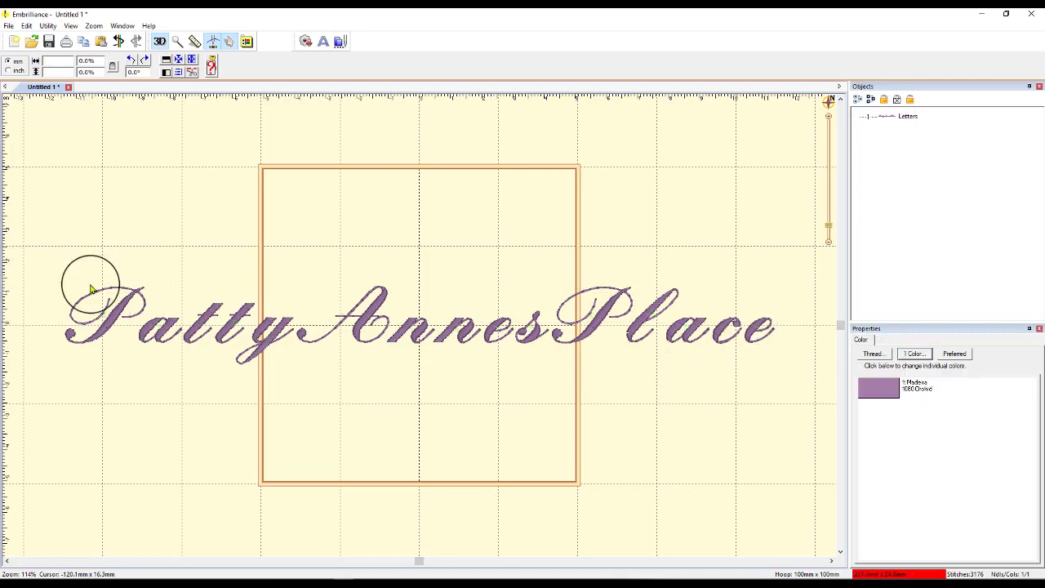
click(304, 343)
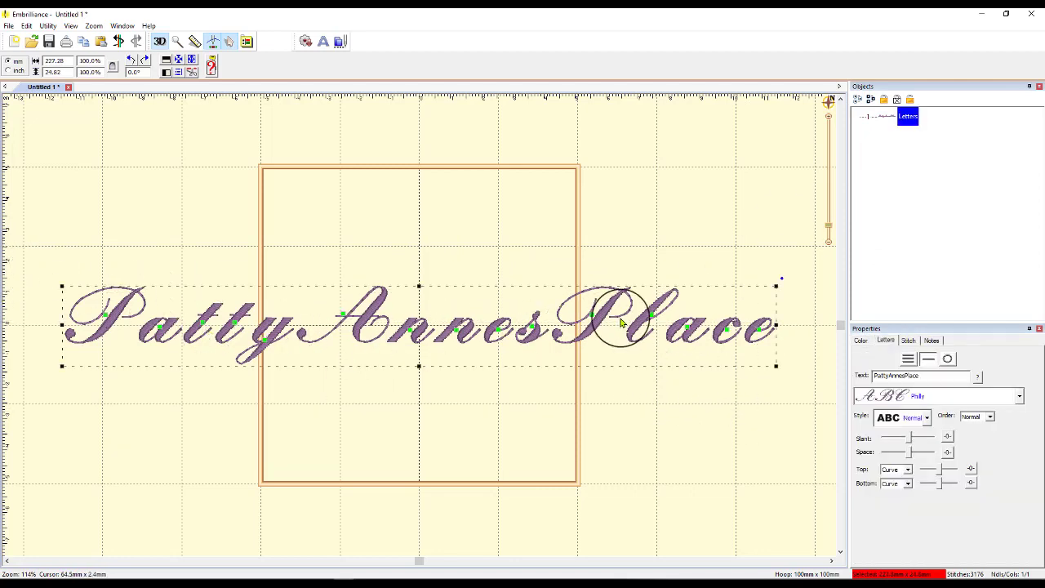
key(Delete)
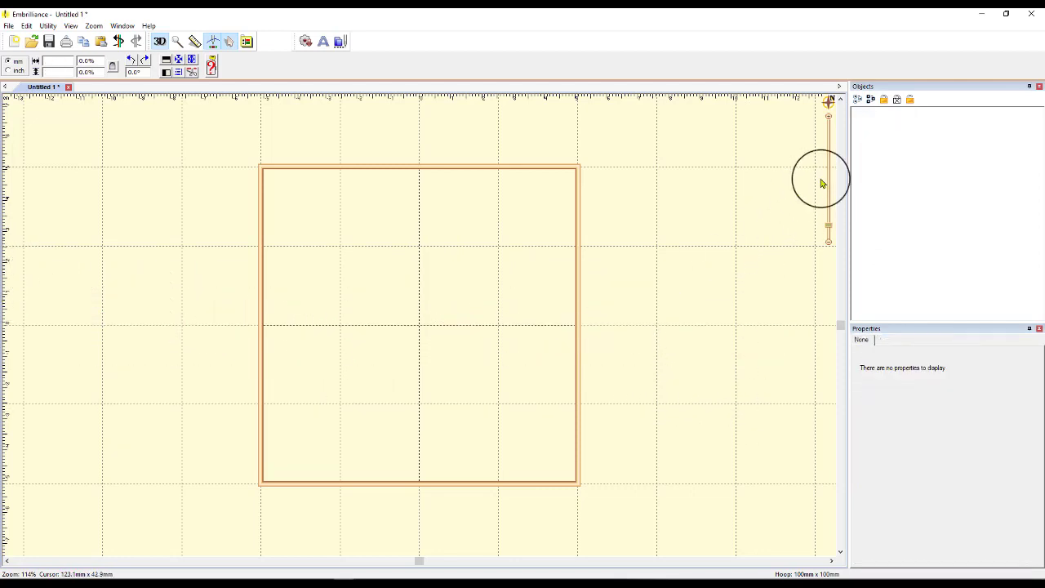
Browse to anita goodesign > Wildflowers in Watercolor > Design Files > brother-babylock-pes for merging
click(343, 43)
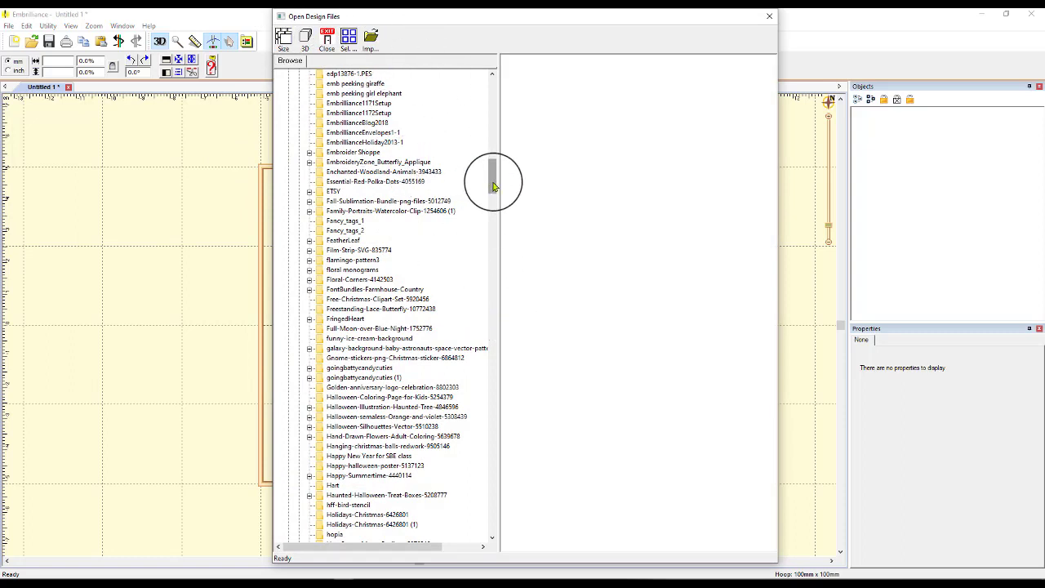
mouse_move(494, 186)
mouse_down()
mouse_move(496, 166)
mouse_move(496, 176)
mouse_up()
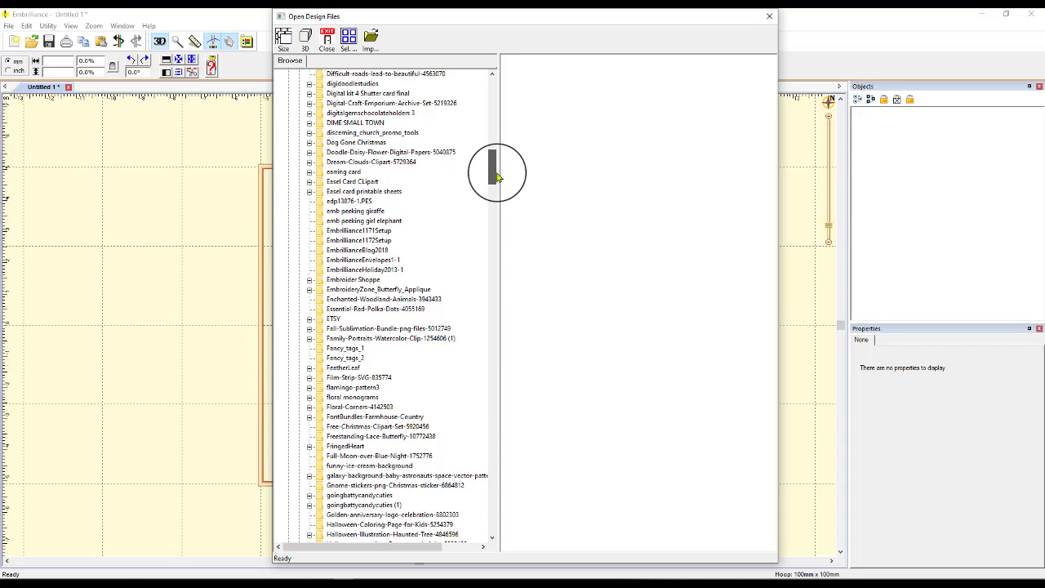
drag(496, 176, 490, 94)
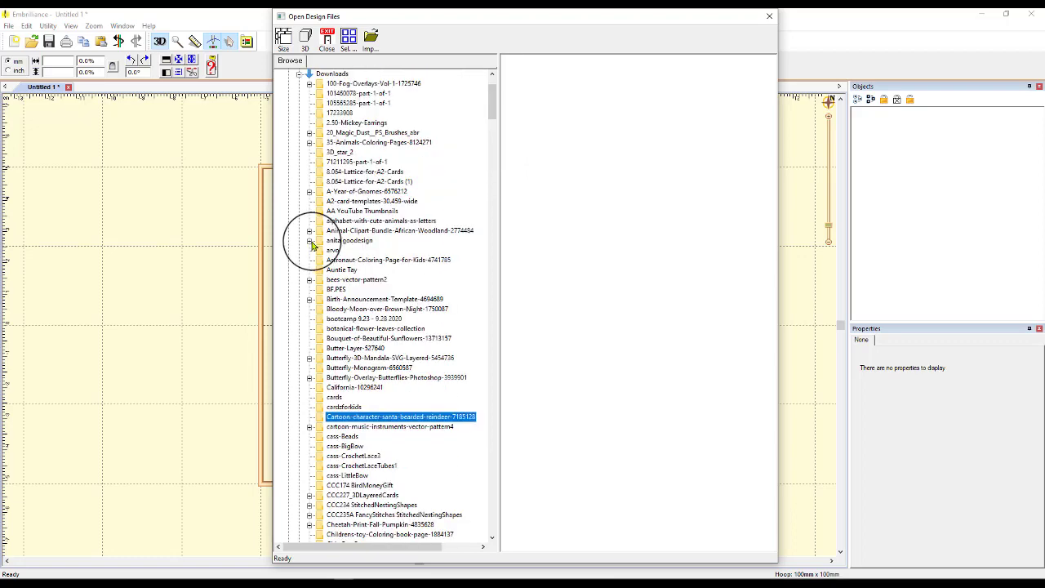
click(312, 242)
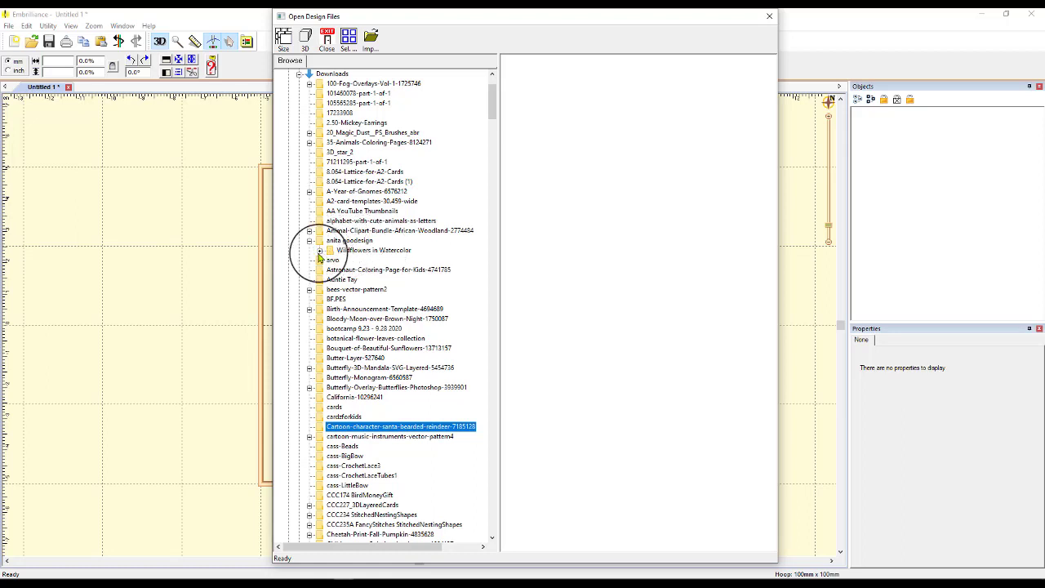
click(359, 252)
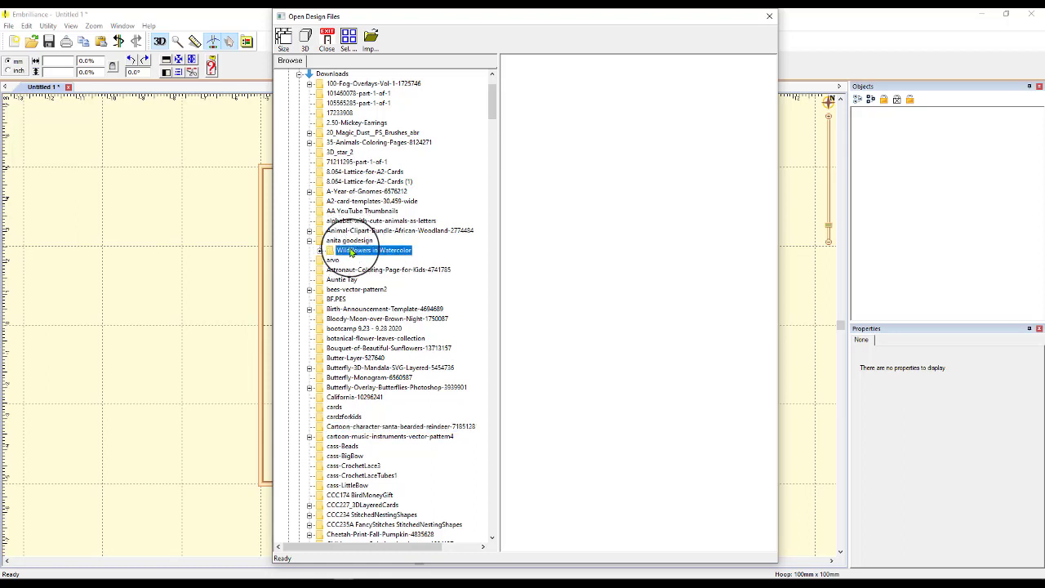
double_click(357, 253)
double_click(353, 262)
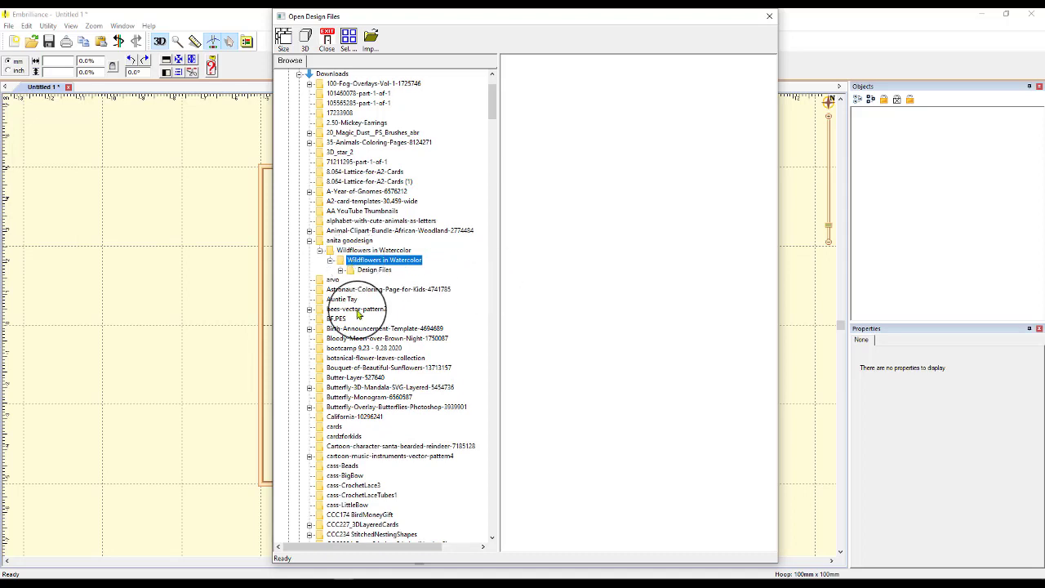
click(367, 272)
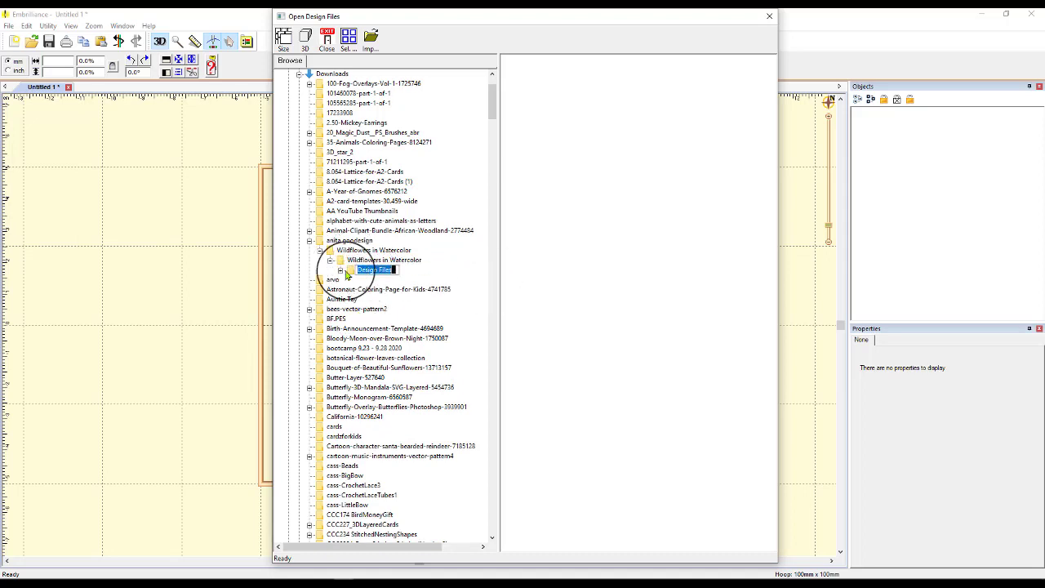
click(340, 271)
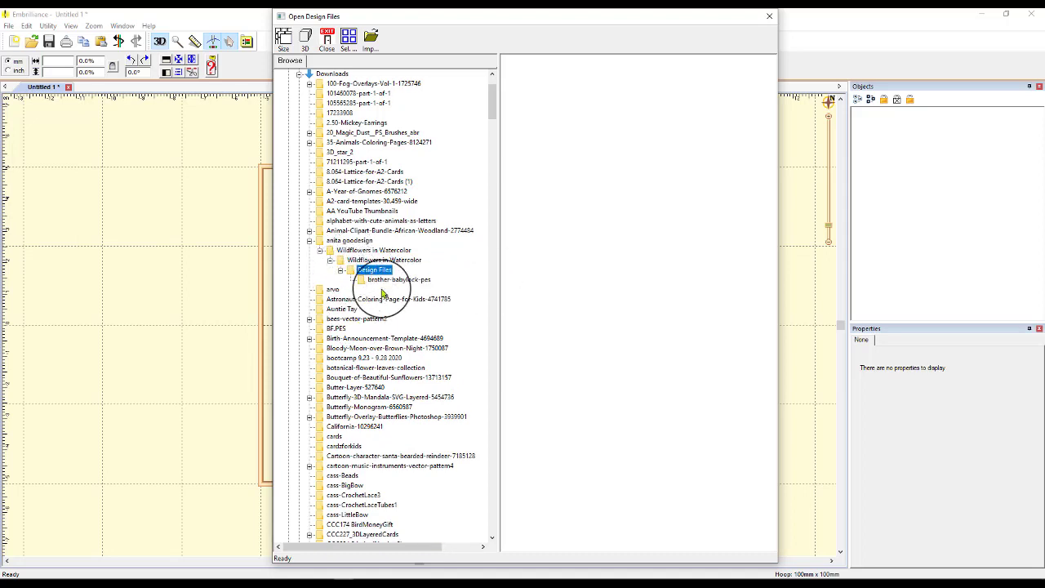
click(385, 279)
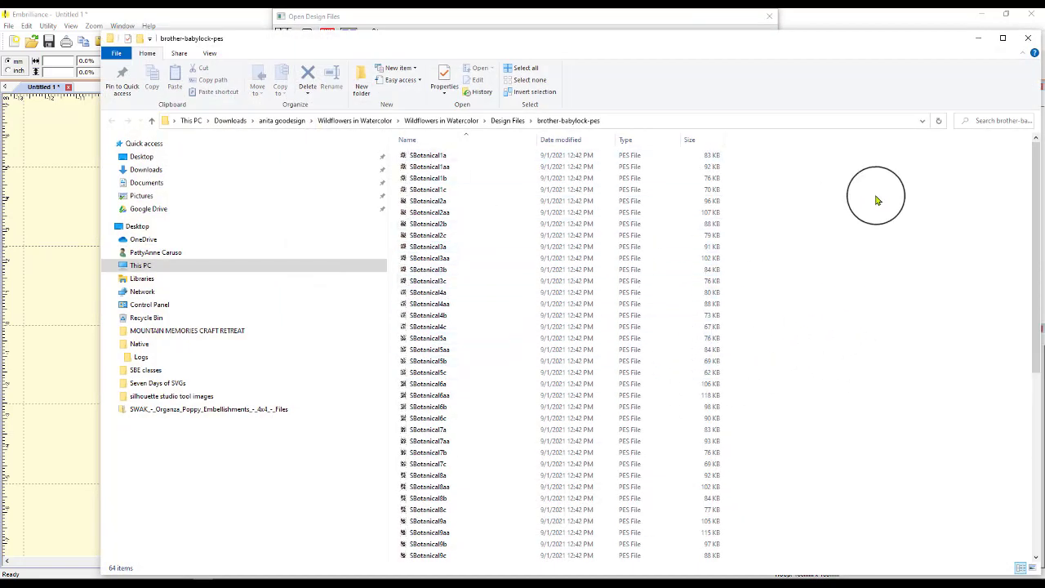
Show the botanical PES files as extra large icons and open SBotanical11a in Embrilliance
right_click(884, 176)
mouse_move(925, 187)
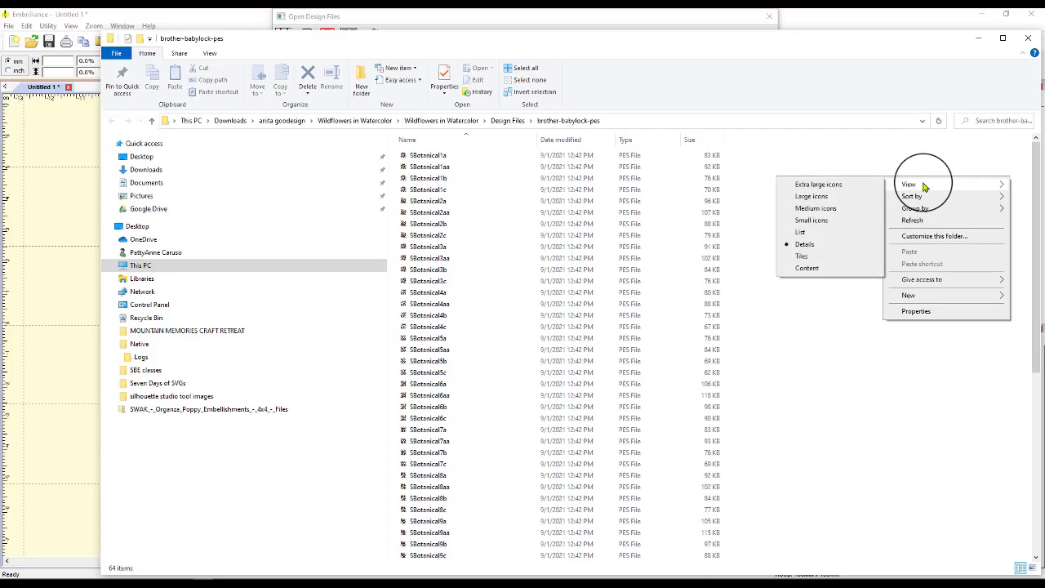
click(849, 186)
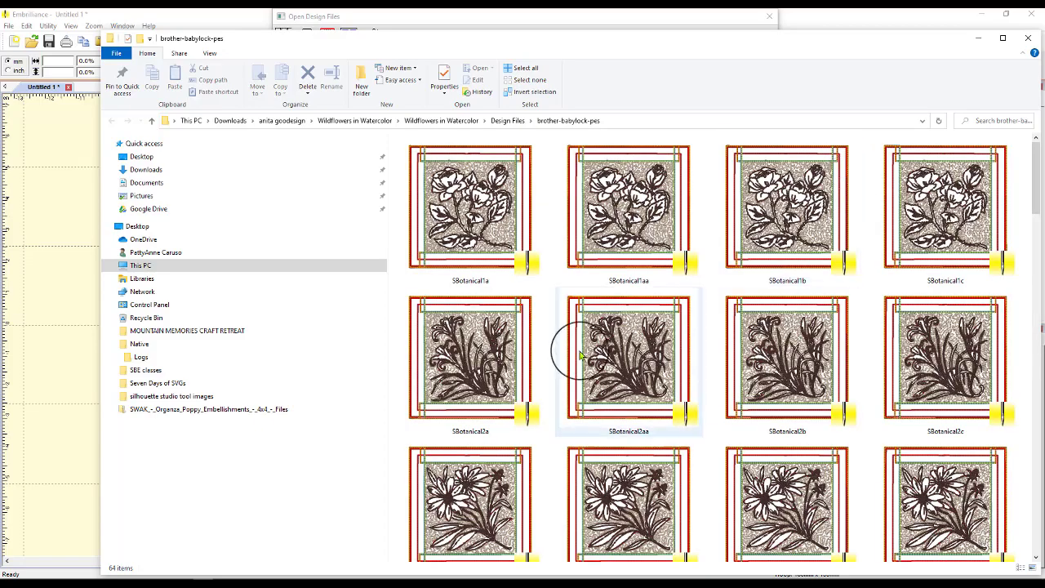
scroll(717, 309, down, 20)
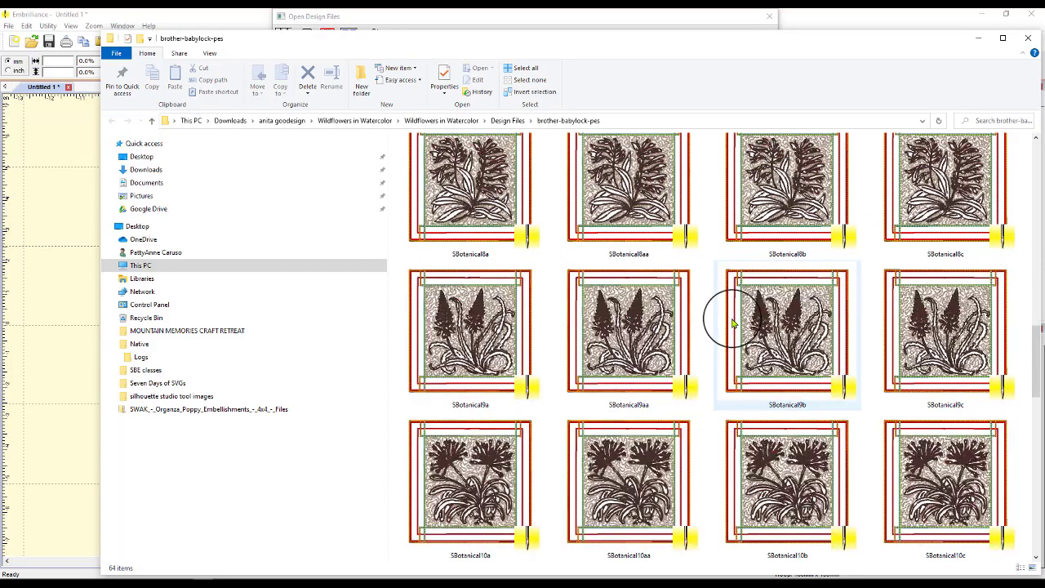
scroll(735, 317, up, 7)
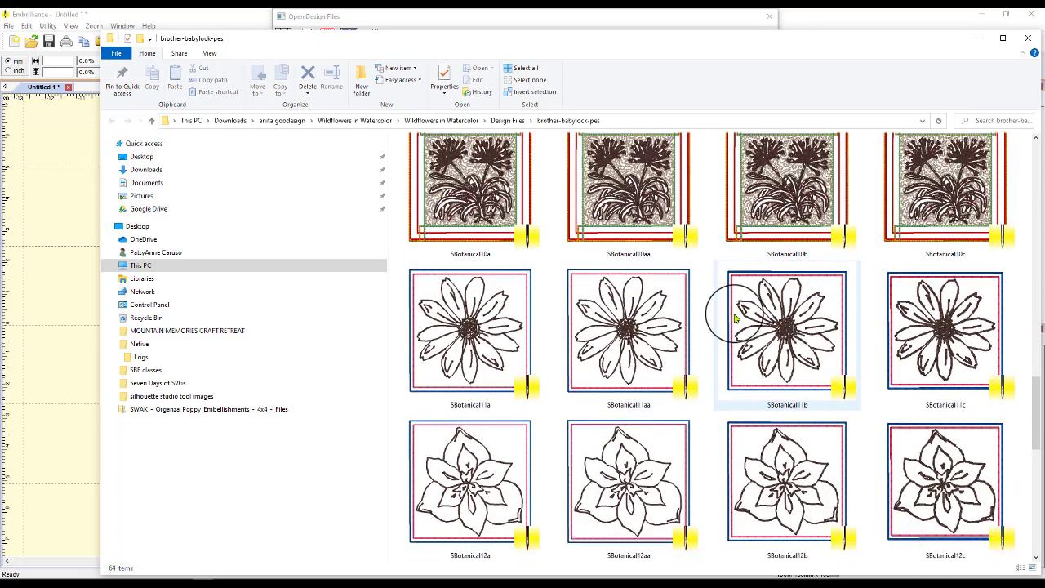
click(490, 327)
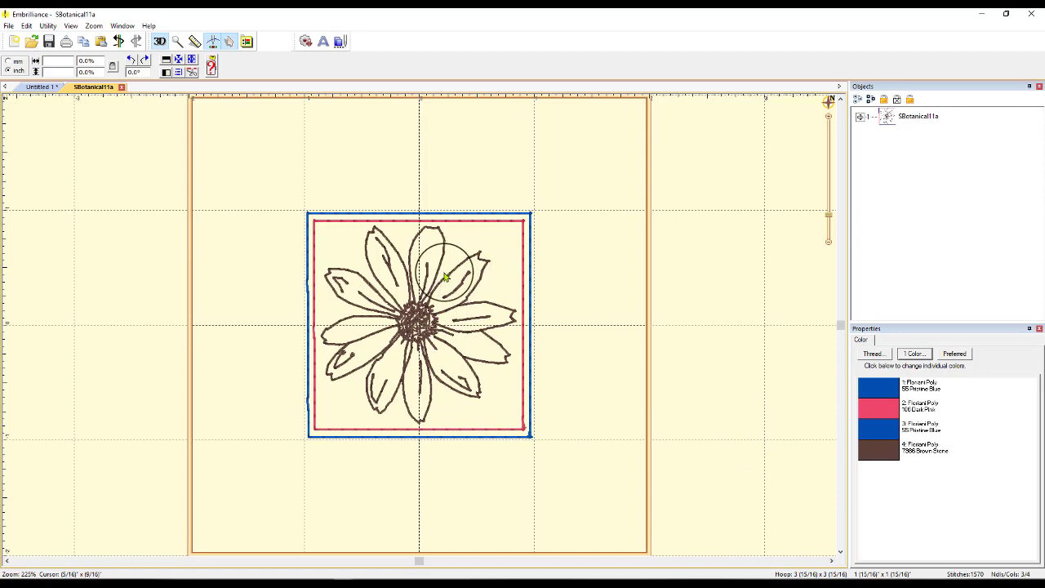
Nudge the daisy up slightly and merge SBotanical10c.PES from brother-babylock-pes onto the page
drag(474, 294, 473, 290)
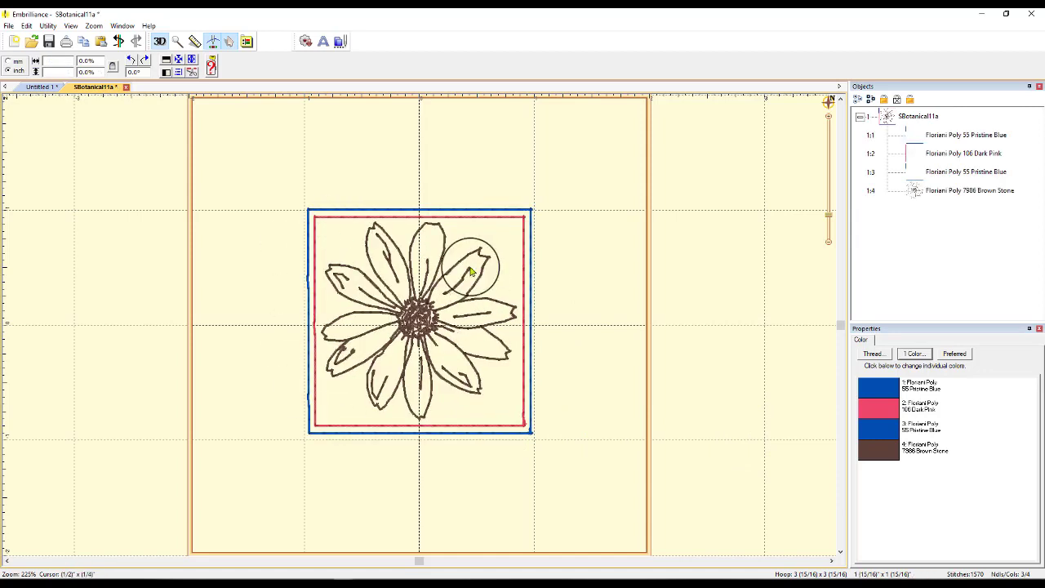
click(341, 41)
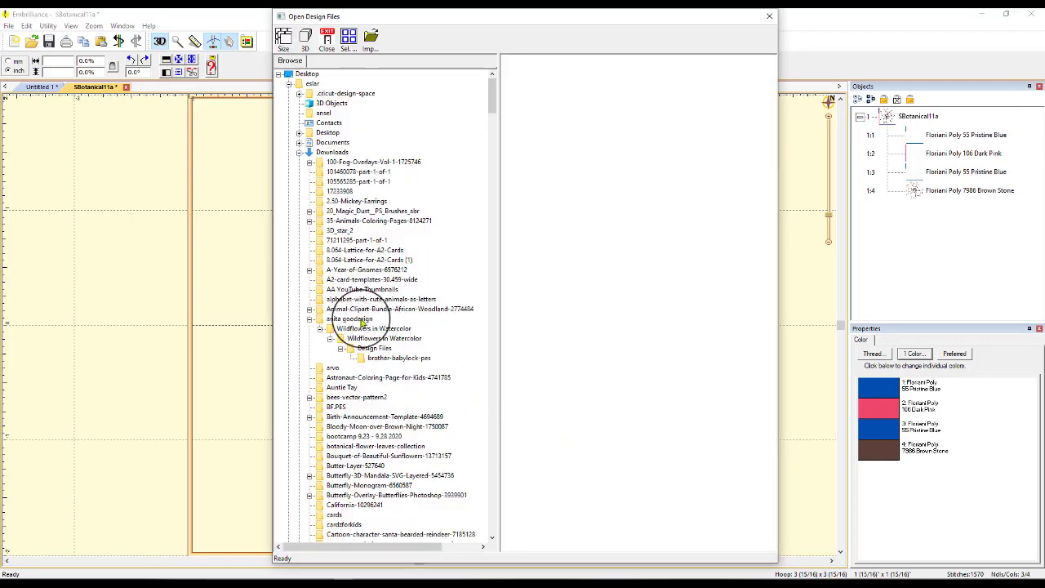
double_click(384, 359)
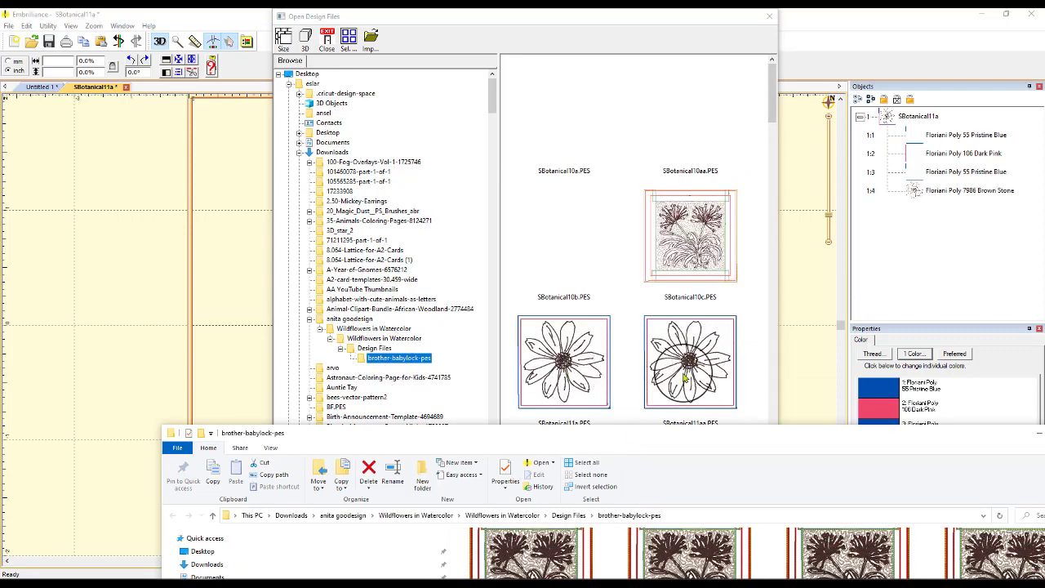
click(694, 244)
double_click(694, 244)
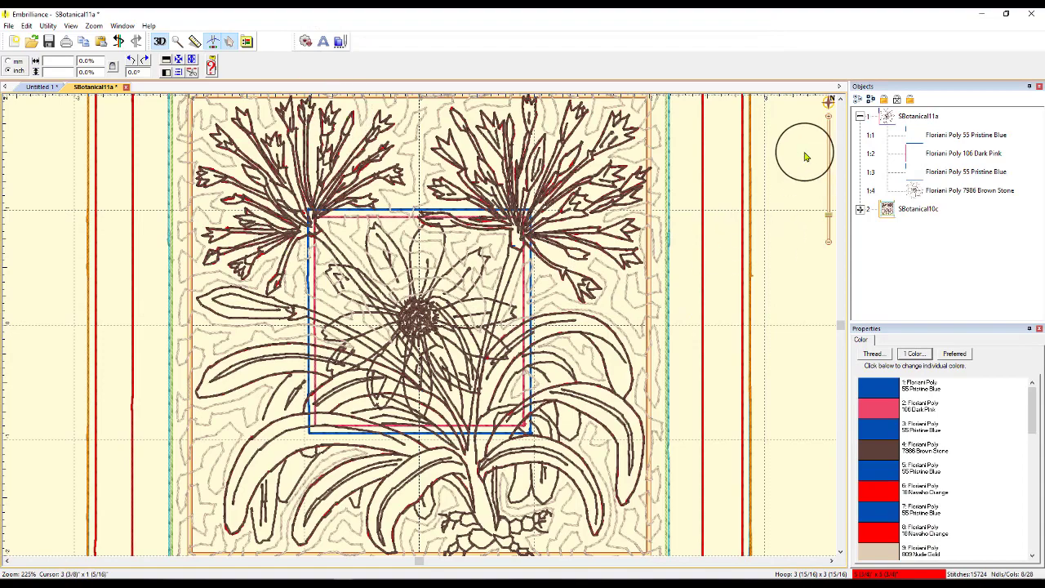
Position the agapanthus design to the left of the daisy square
drag(550, 214, 300, 243)
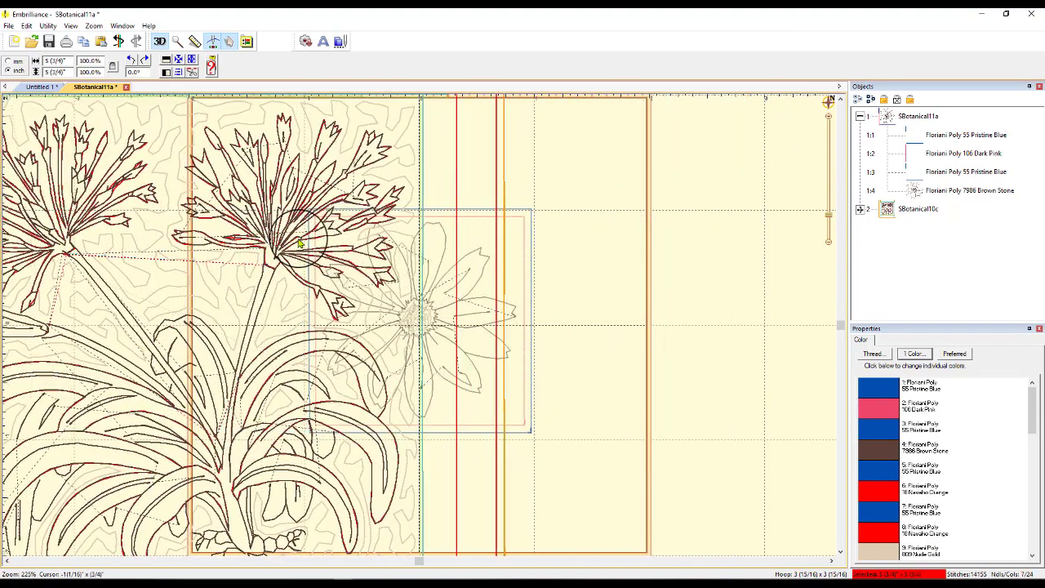
click(378, 245)
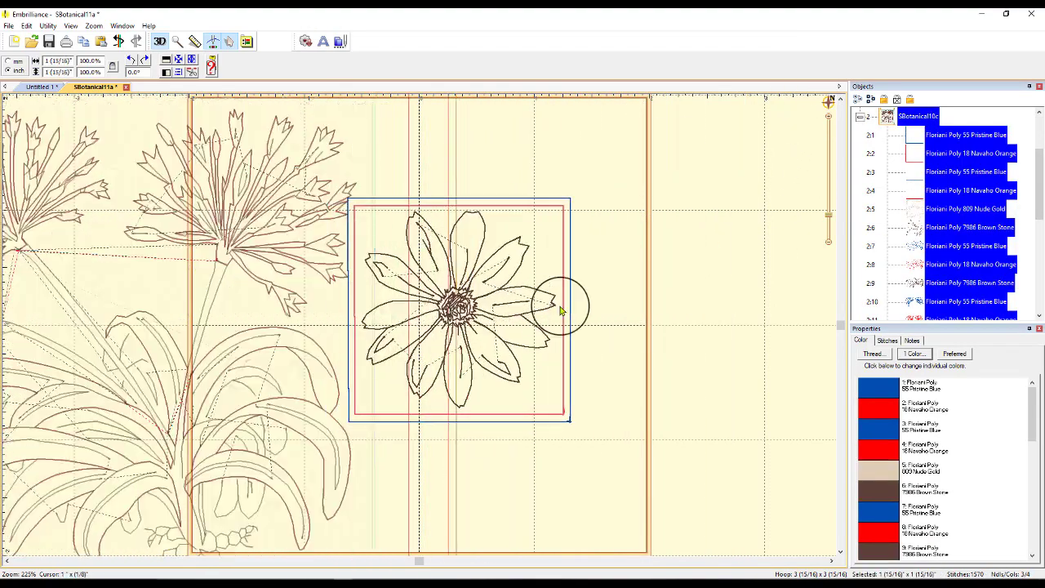
drag(292, 277, 341, 256)
click(554, 282)
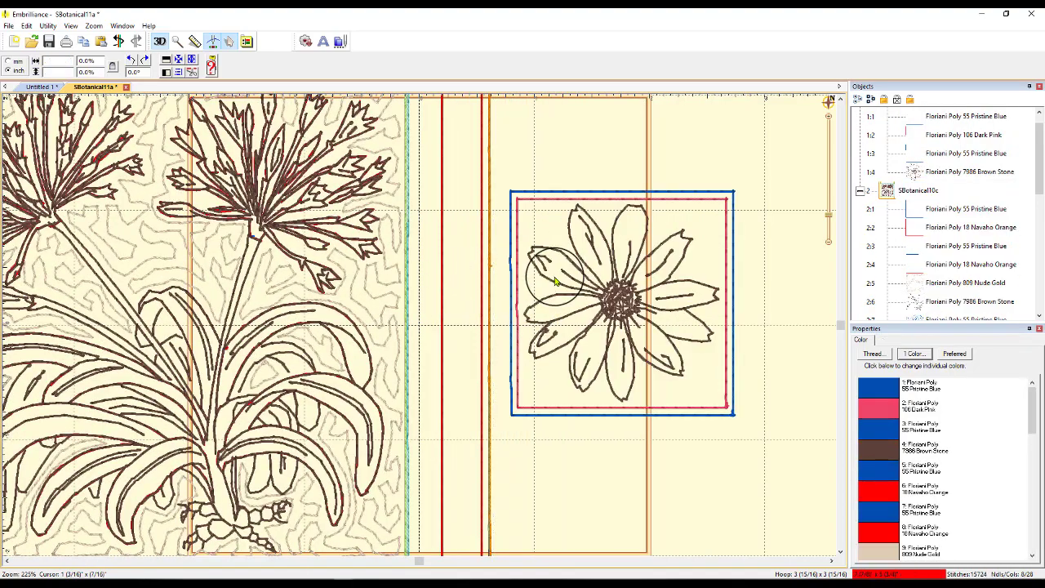
Open the My Design rose file with File > Open and shift it up and left
click(7, 26)
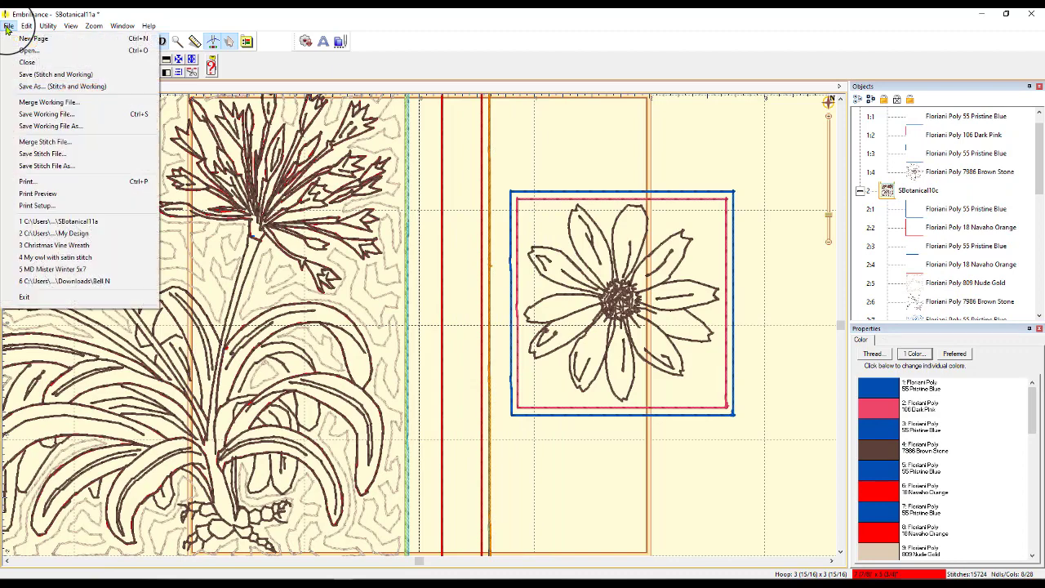
click(23, 51)
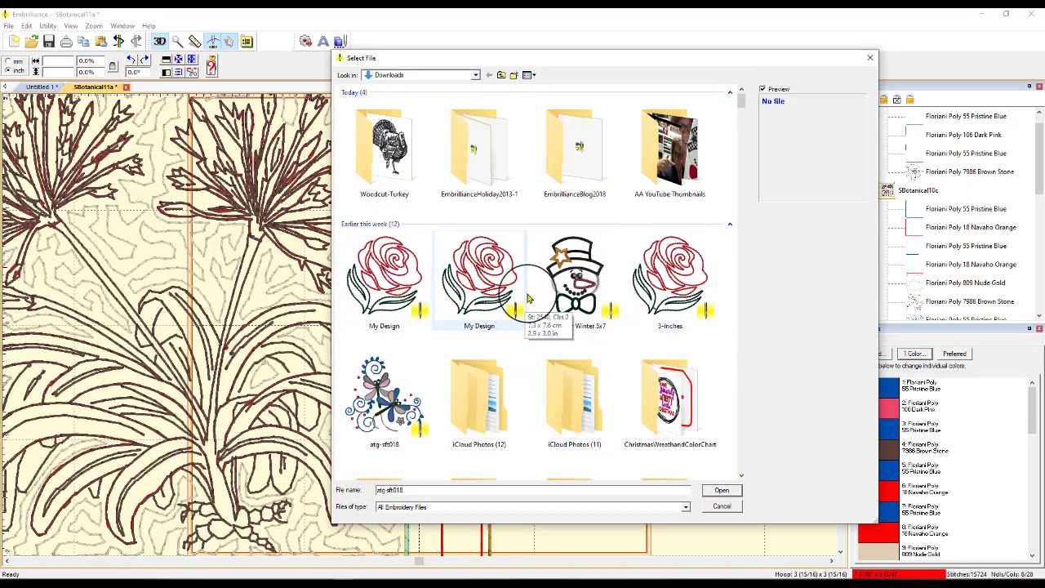
double_click(391, 275)
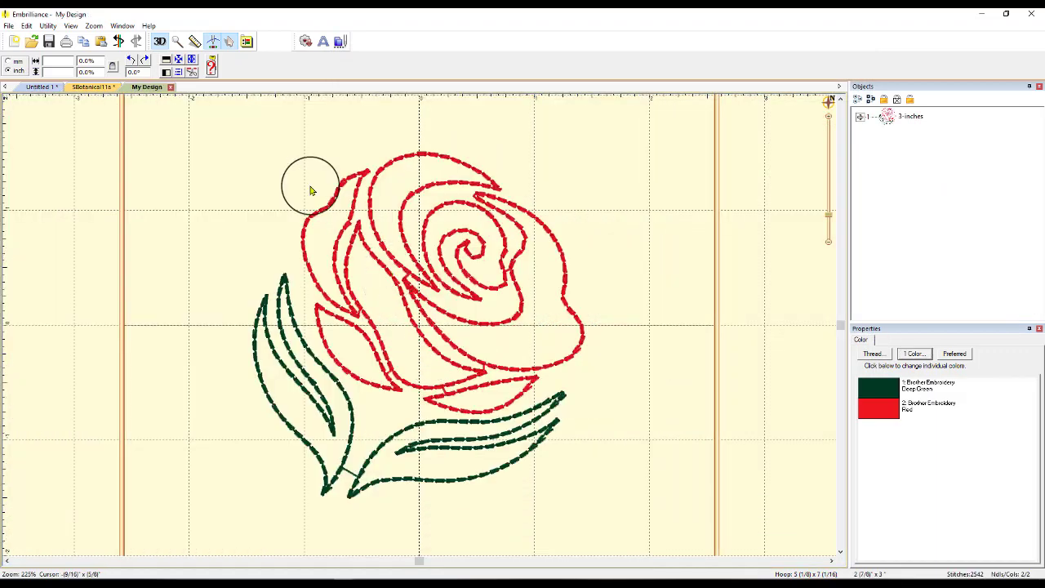
drag(529, 214, 434, 217)
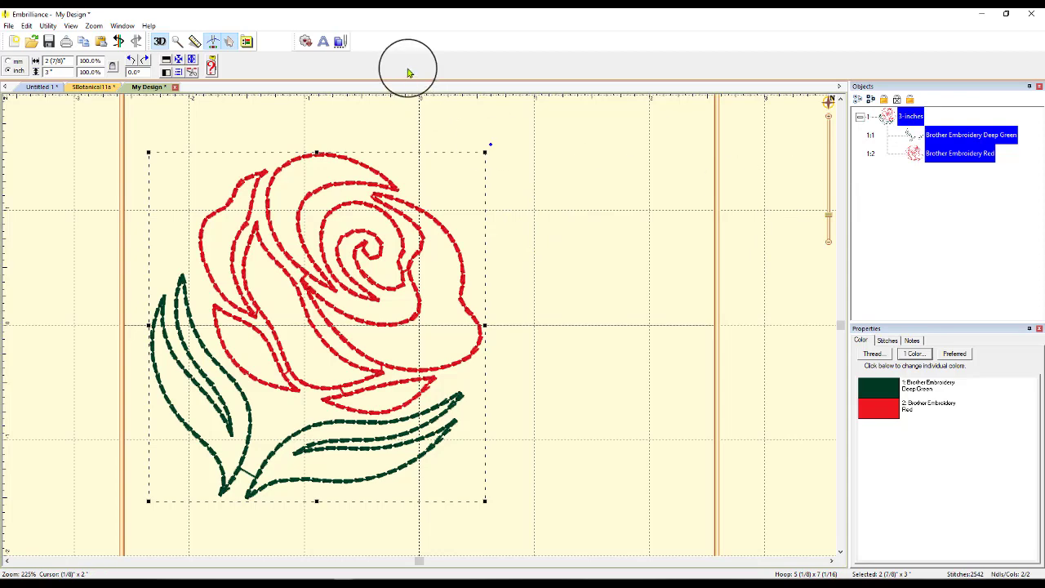
Merge the 51230-11 bunny face design from Downloads onto the My Design page
click(342, 45)
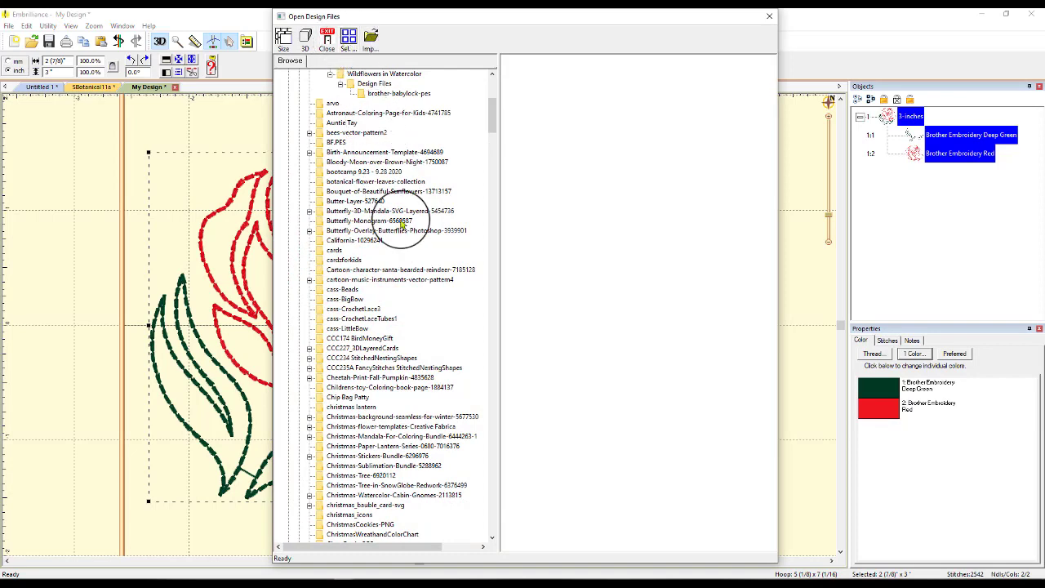
drag(492, 117, 485, 98)
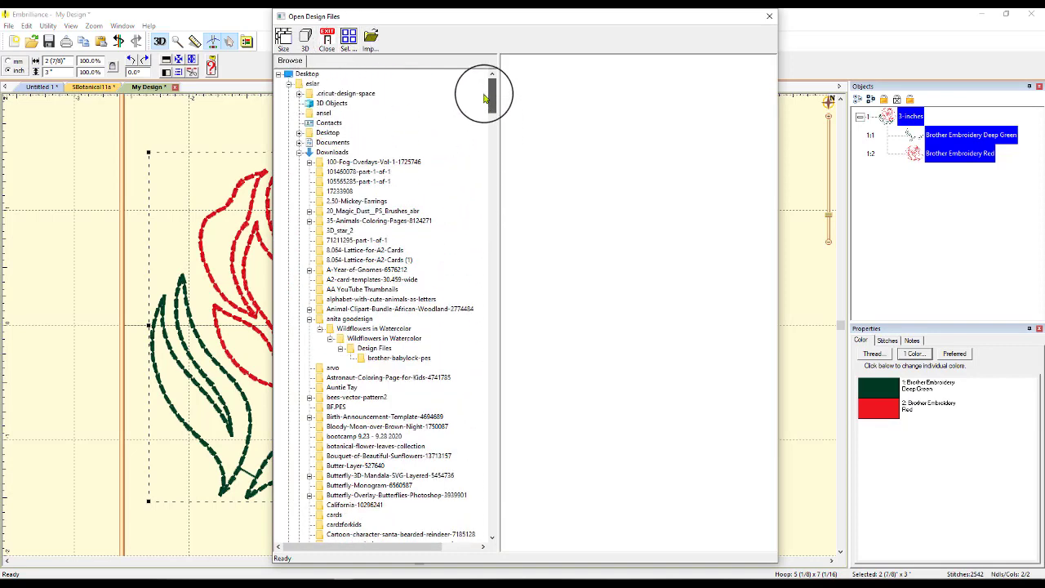
click(331, 153)
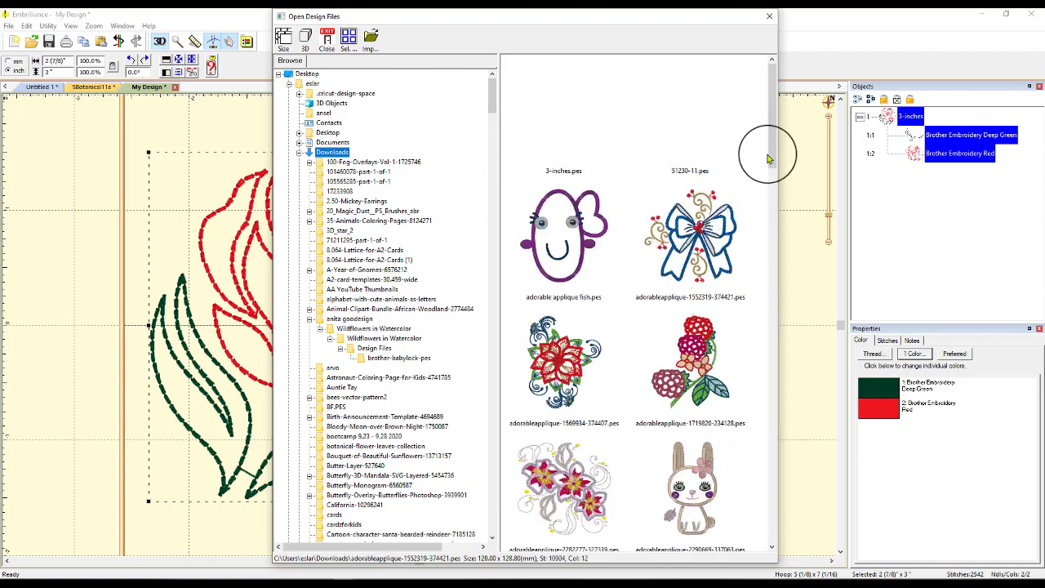
double_click(704, 143)
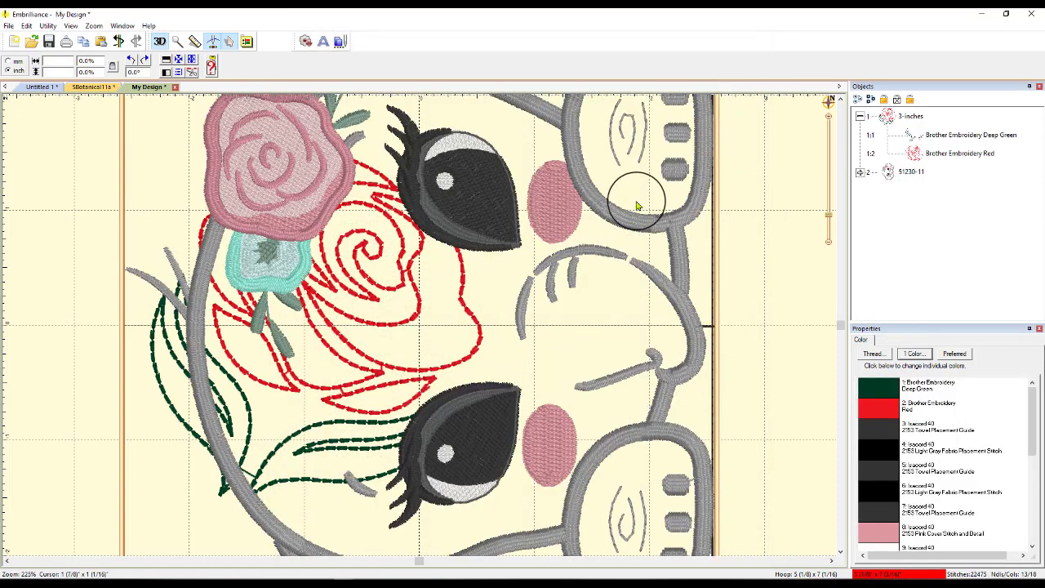
Show the overview window, zoom to the hoop, and move the bunny right of the rose
click(829, 101)
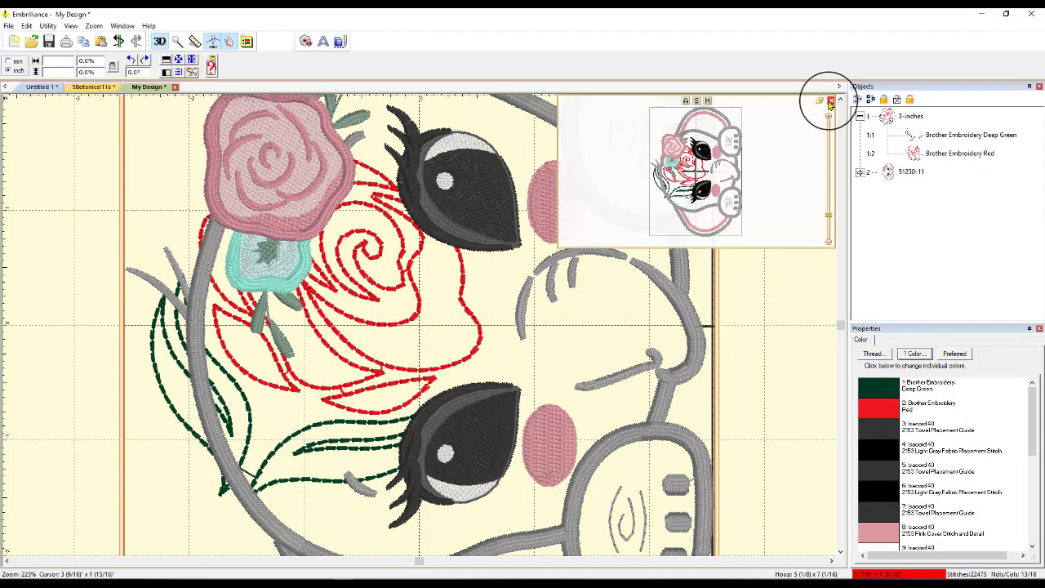
click(708, 100)
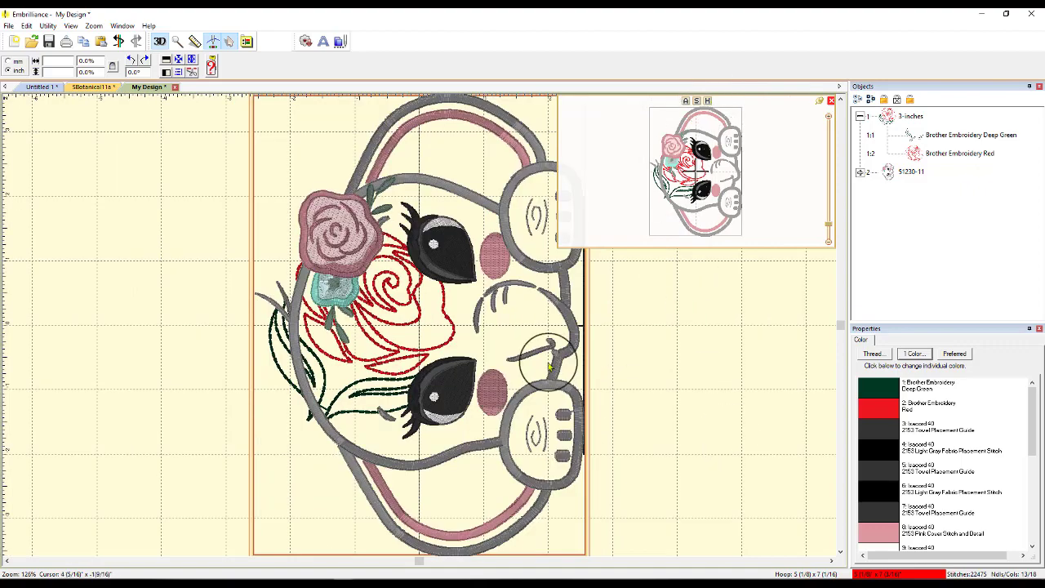
drag(605, 302, 776, 299)
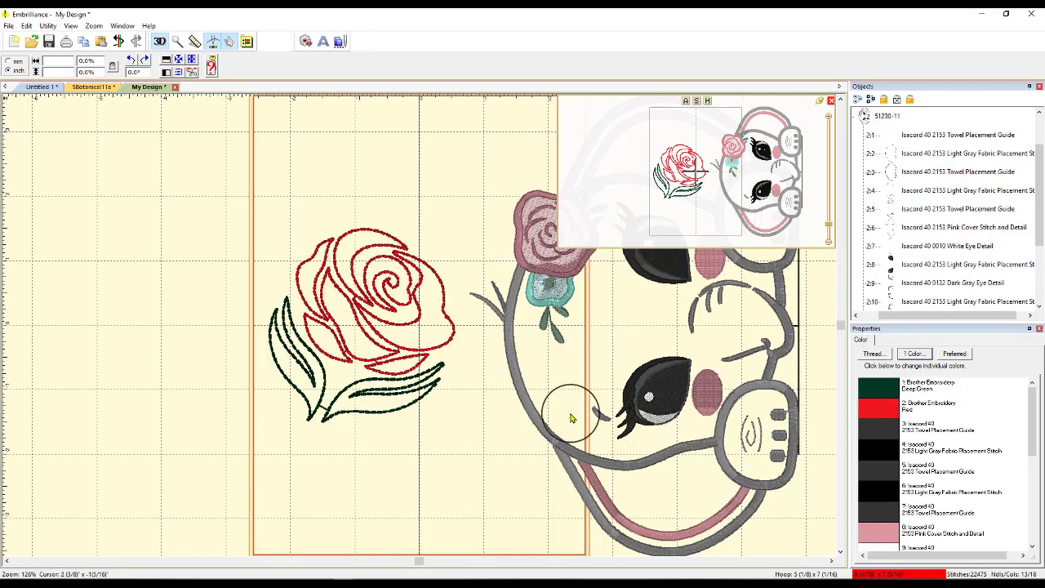
click(441, 349)
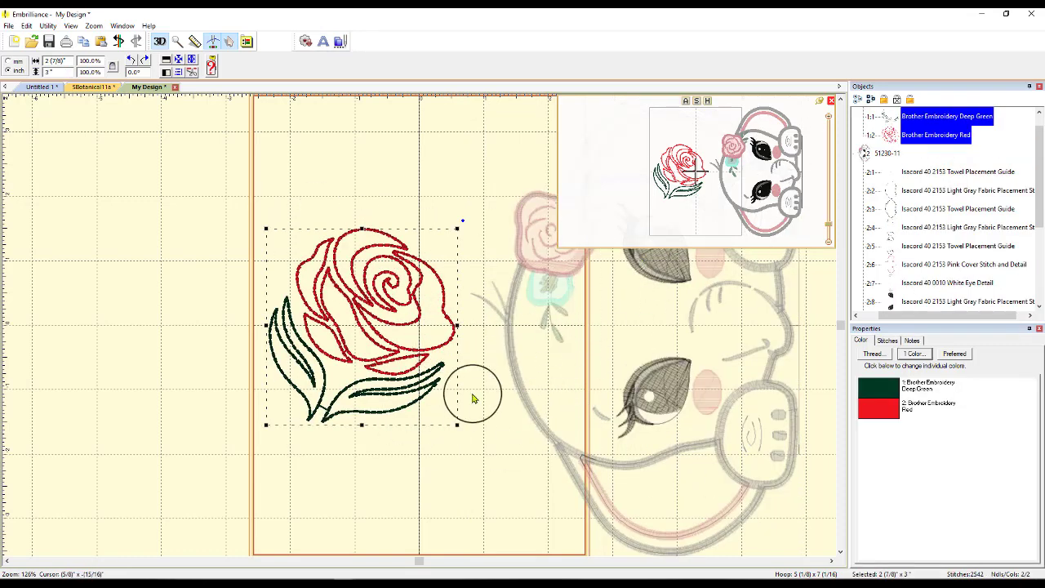